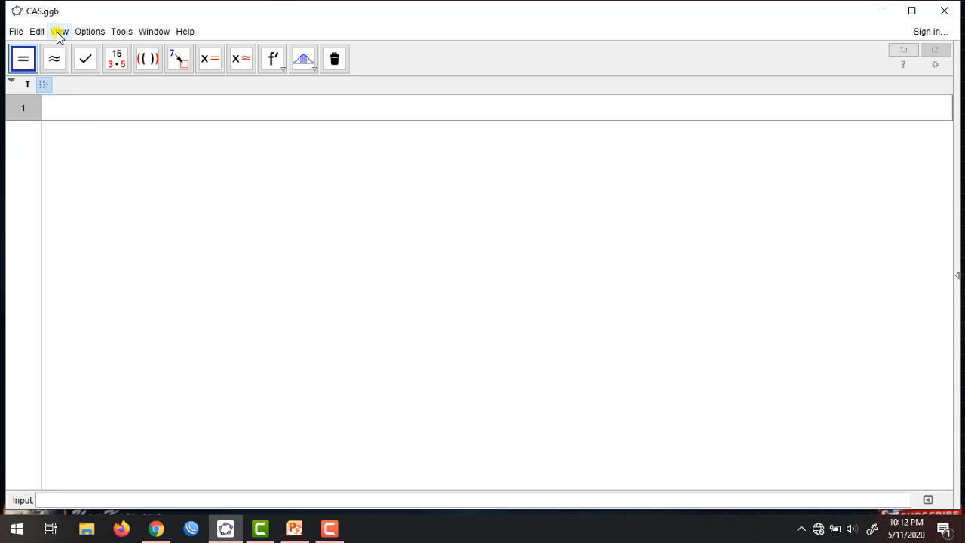
Examine the list of available views and the CAS tools, including Derivative and Integral
click(59, 32)
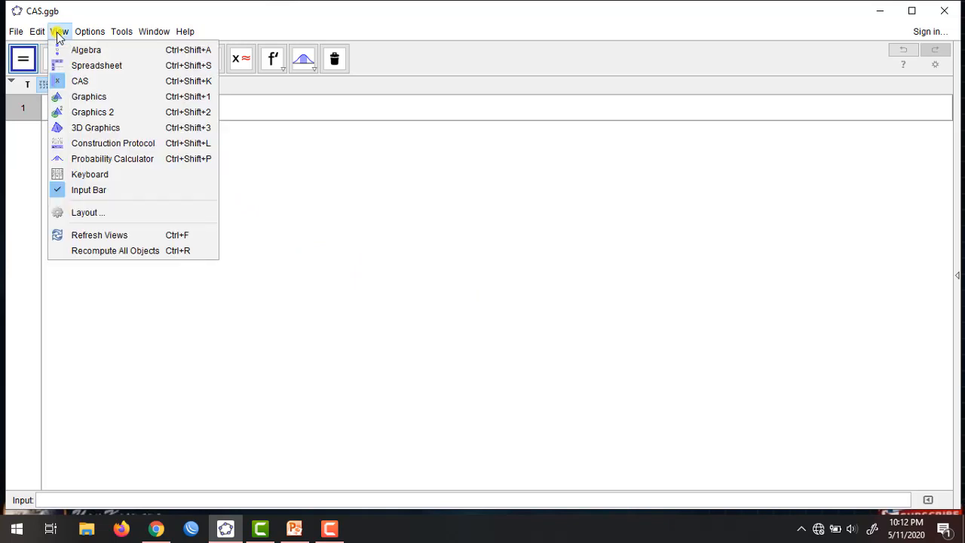
click(90, 32)
mouse_move(59, 32)
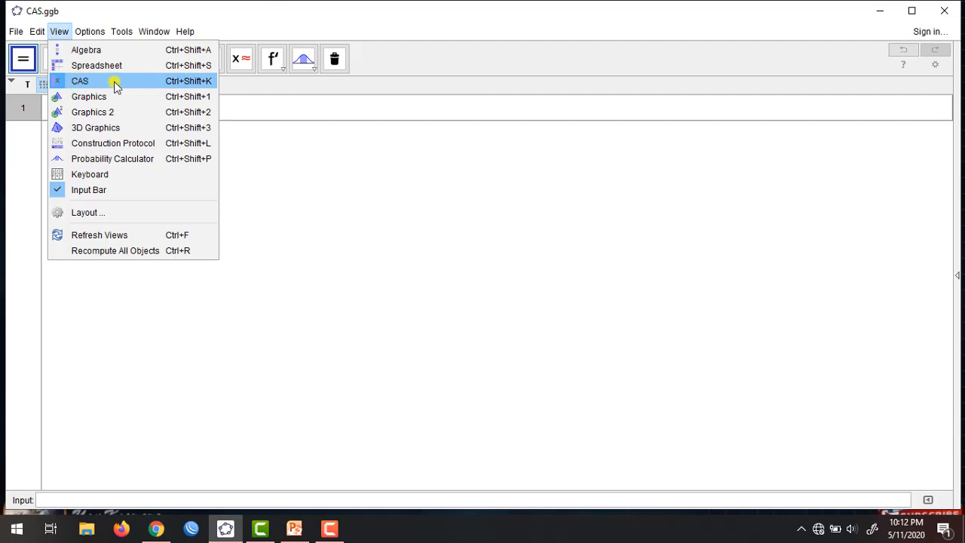
click(310, 246)
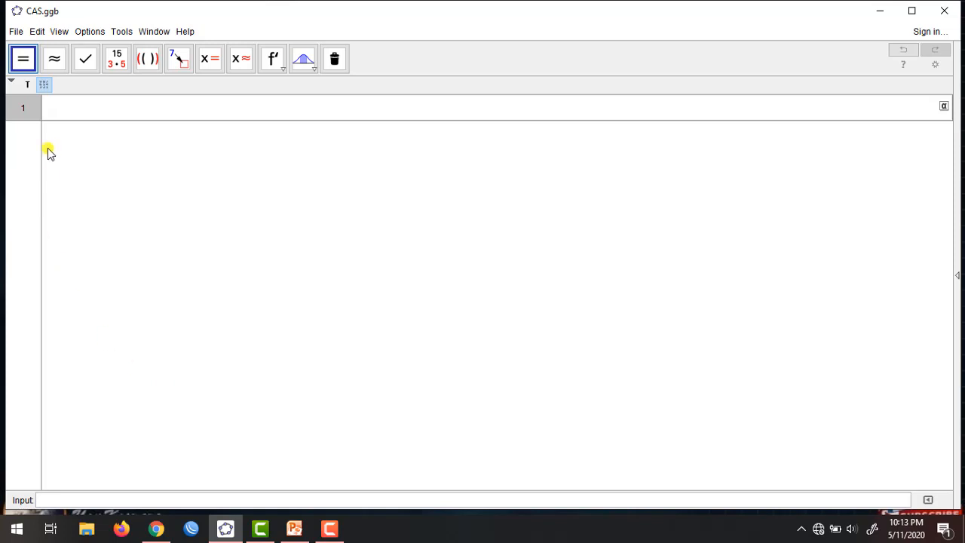
click(60, 32)
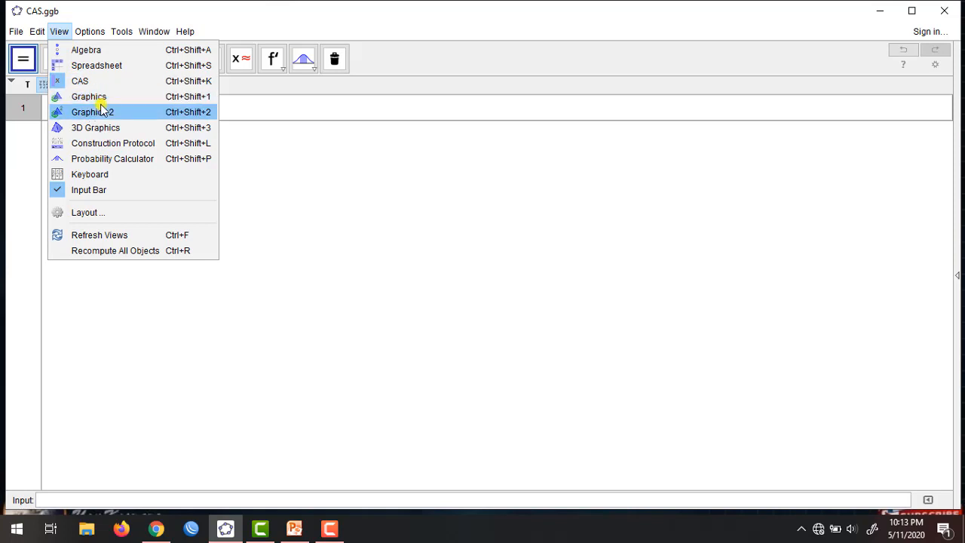
click(292, 196)
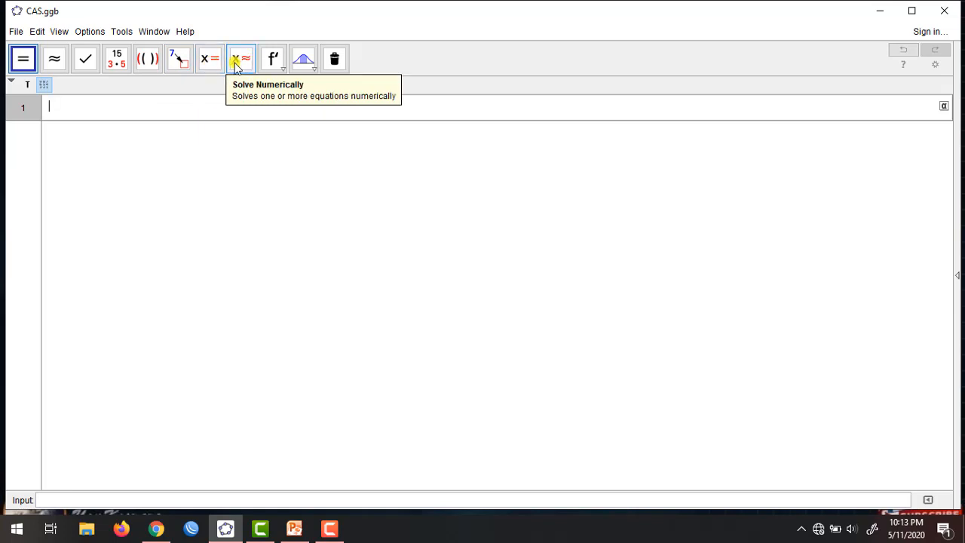
click(279, 65)
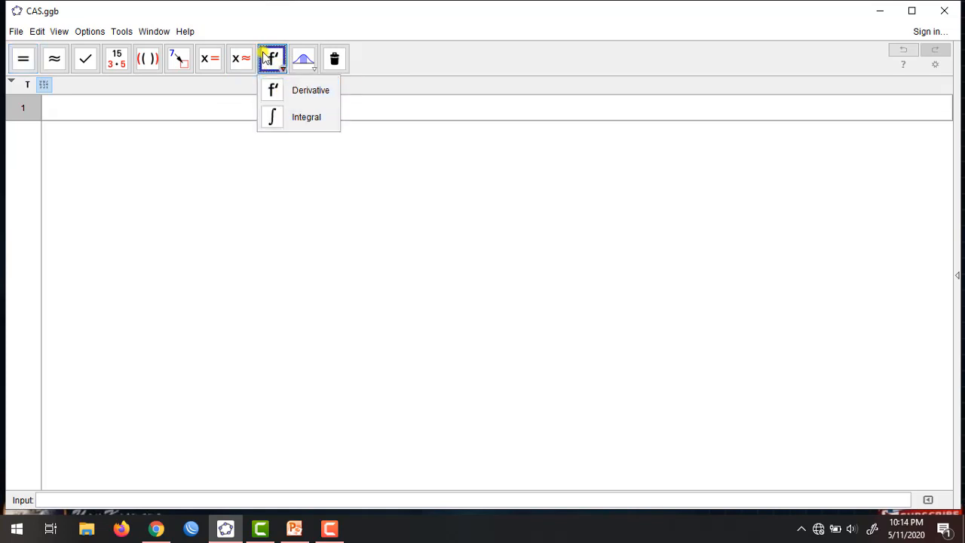
mouse_move(308, 61)
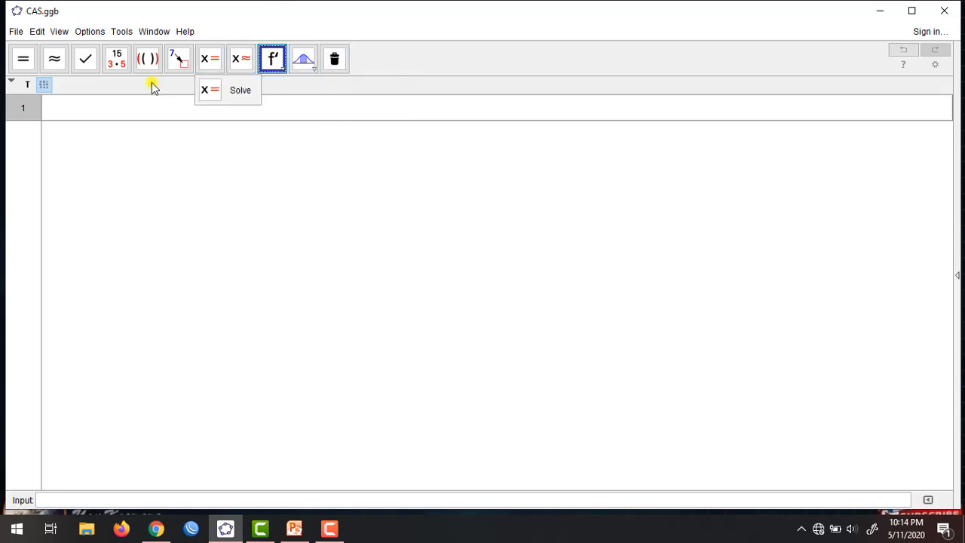
Enter 1+1 in the first CAS row and try out the text formatting mode and the virtual keyboard
text(1+1)
click(28, 86)
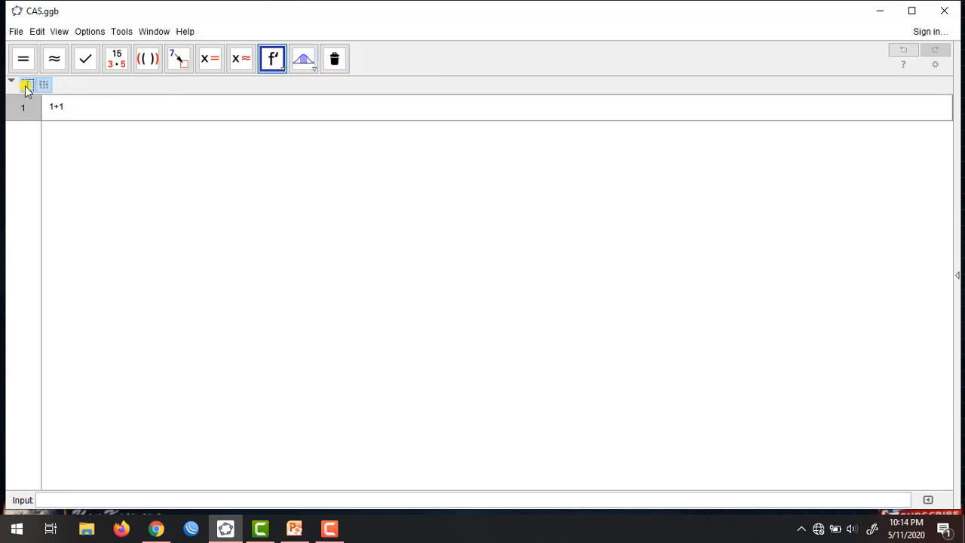
click(27, 87)
click(27, 87)
click(43, 87)
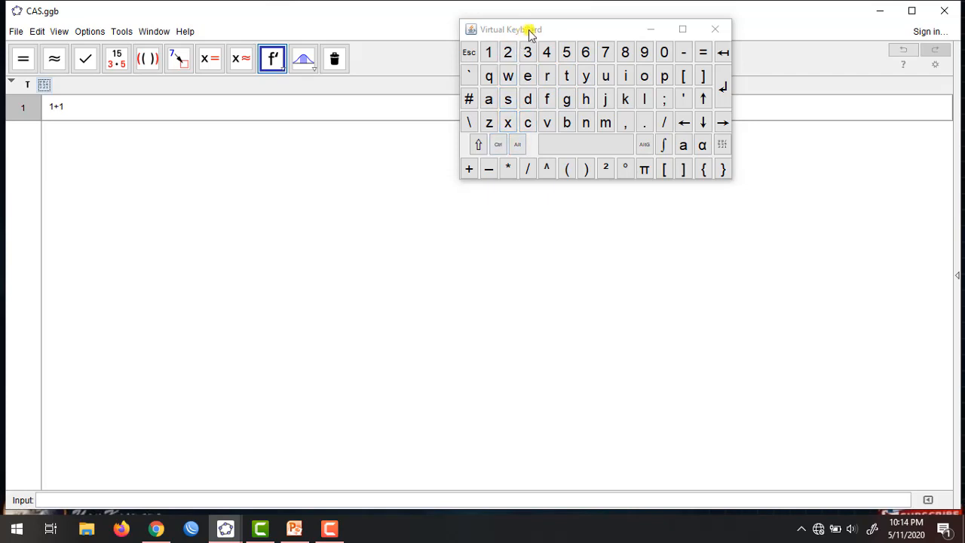
click(713, 32)
click(28, 85)
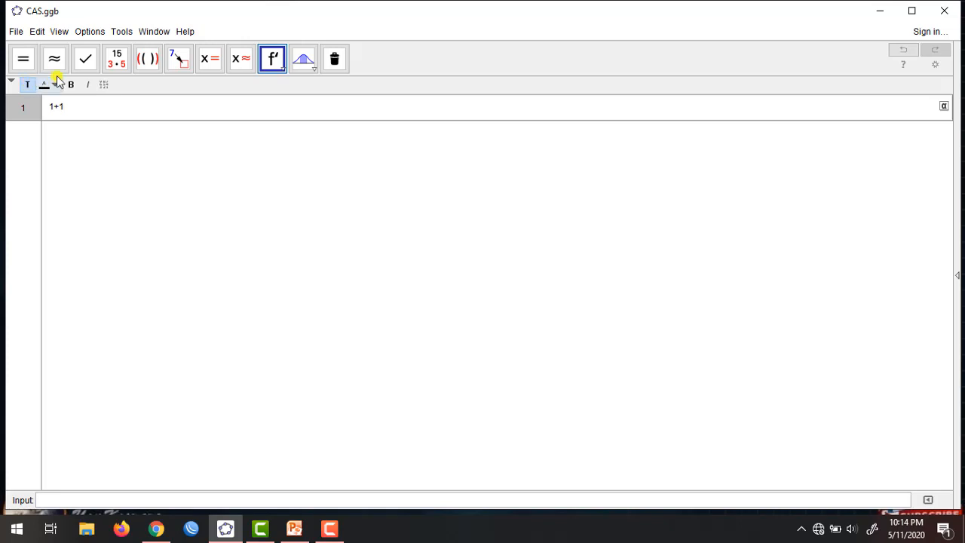
click(104, 85)
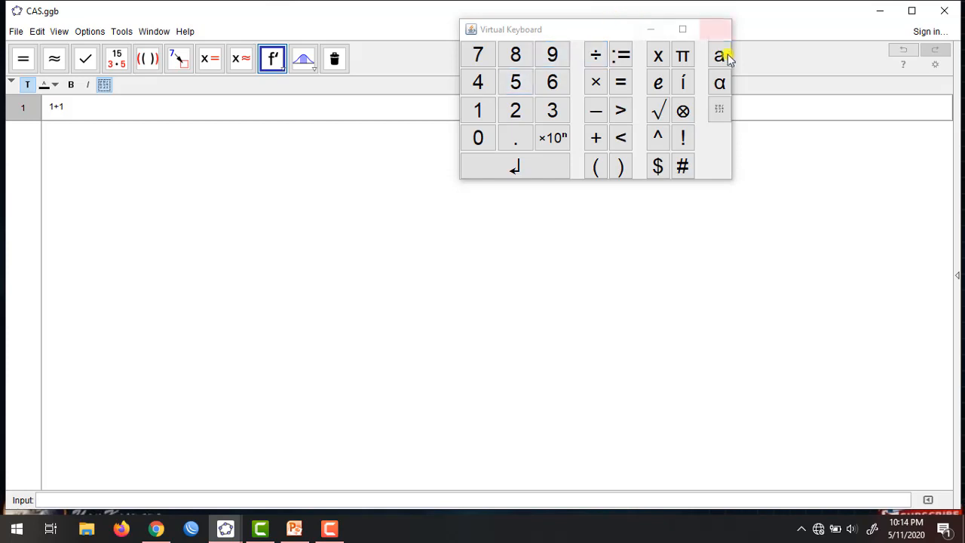
click(716, 31)
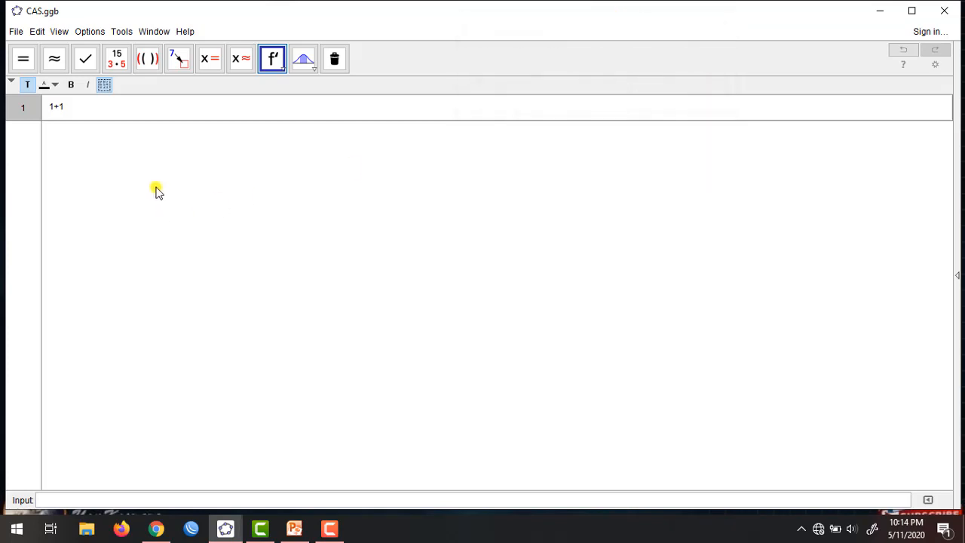
Clear the 1+1 entry from the first CAS row
click(115, 109)
key(BackSpace)
key(BackSpace)
key(BackSpace)
key(Escape)
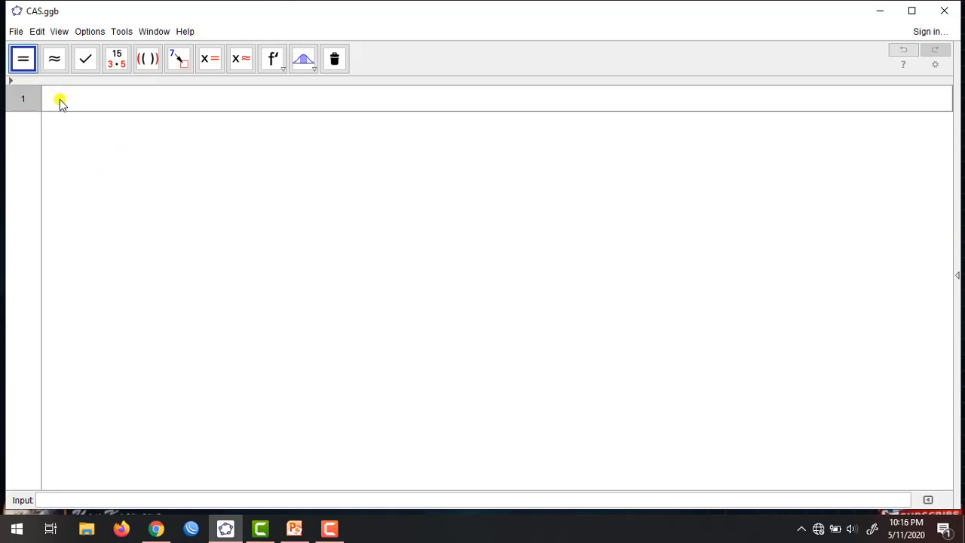
Evaluate 1+1 in the first CAS row
click(56, 102)
text(1+)
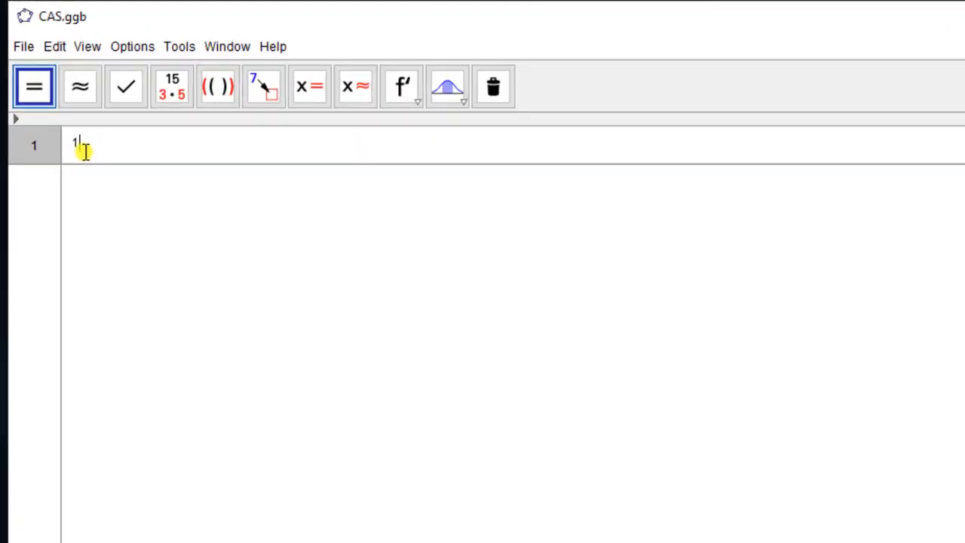
text(1)
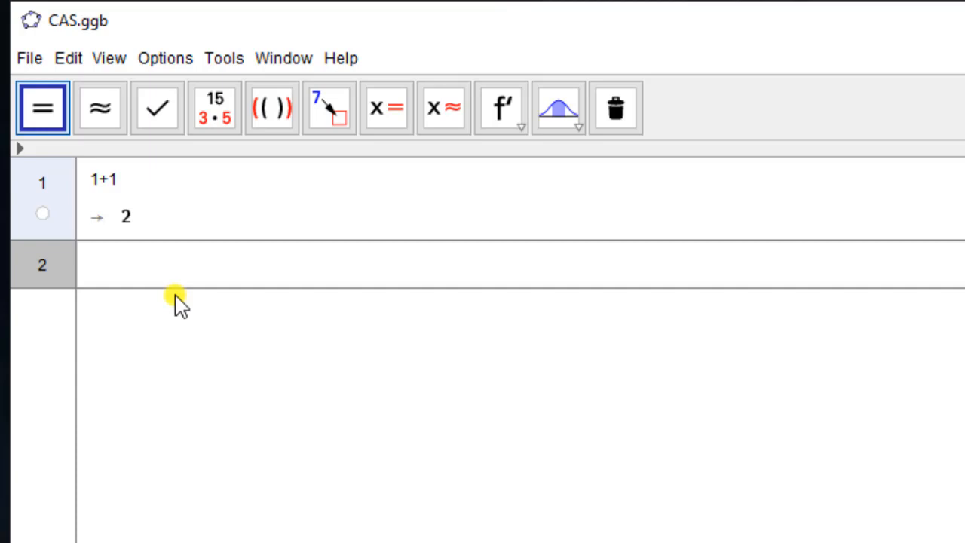
Evaluate (1/2)+(1/4) in row 2 and convert its result to a numeric decimal value
text((1/2)+(1)
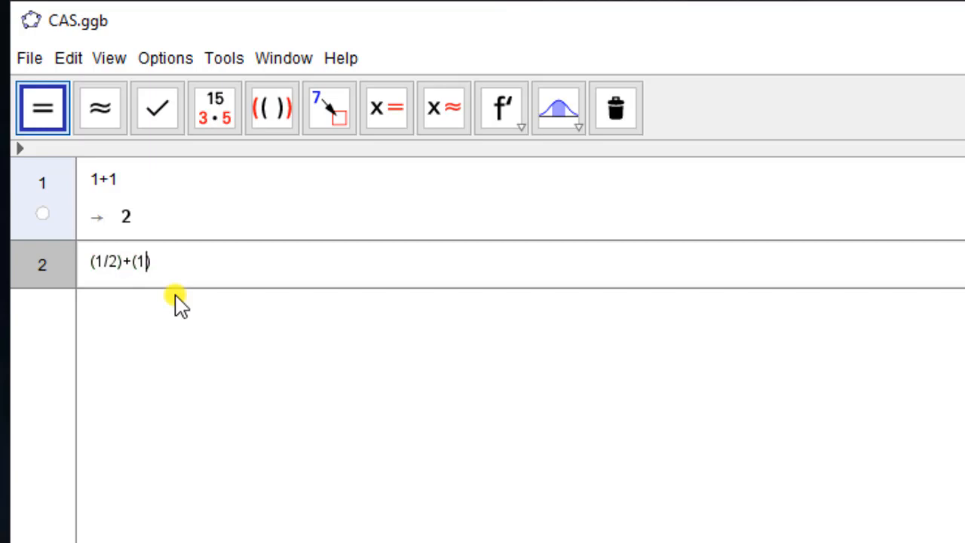
text(/4))
key(Return)
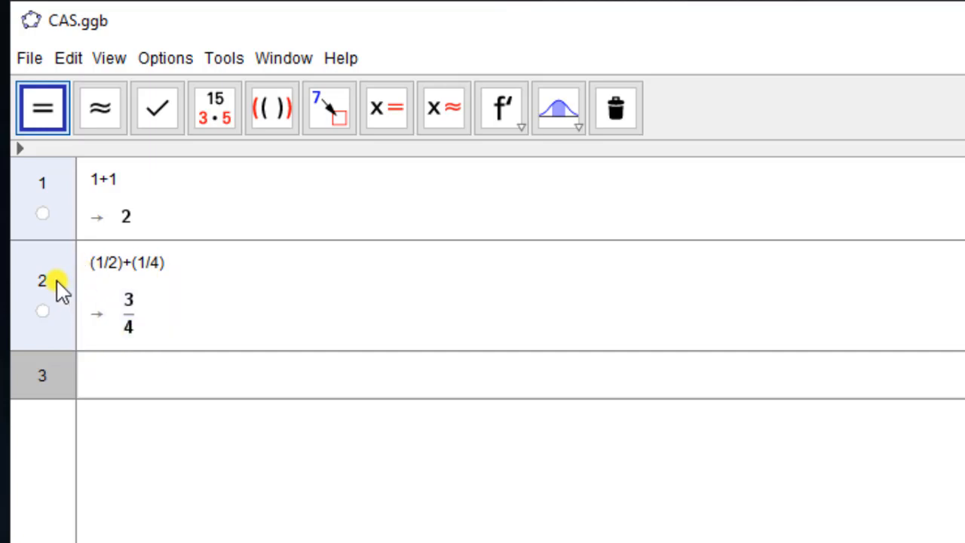
click(55, 279)
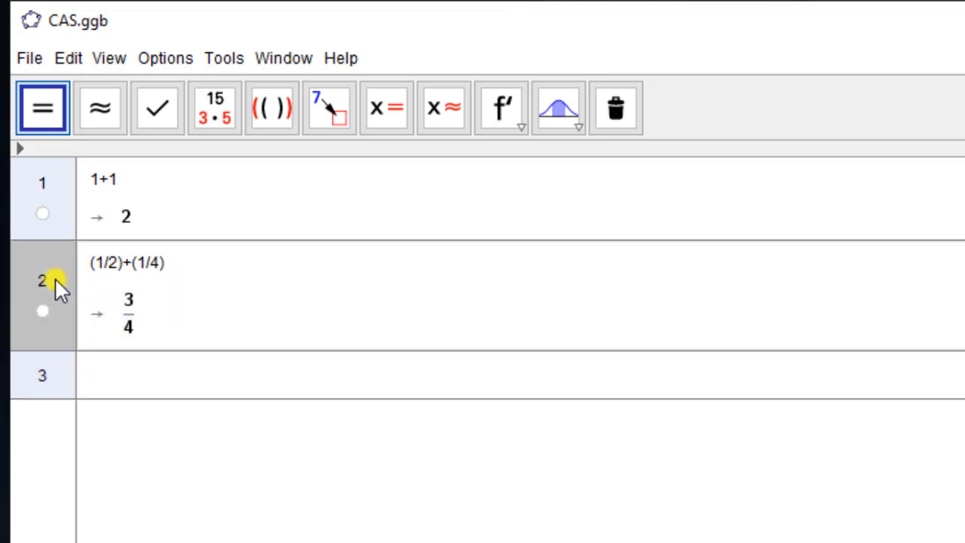
click(104, 111)
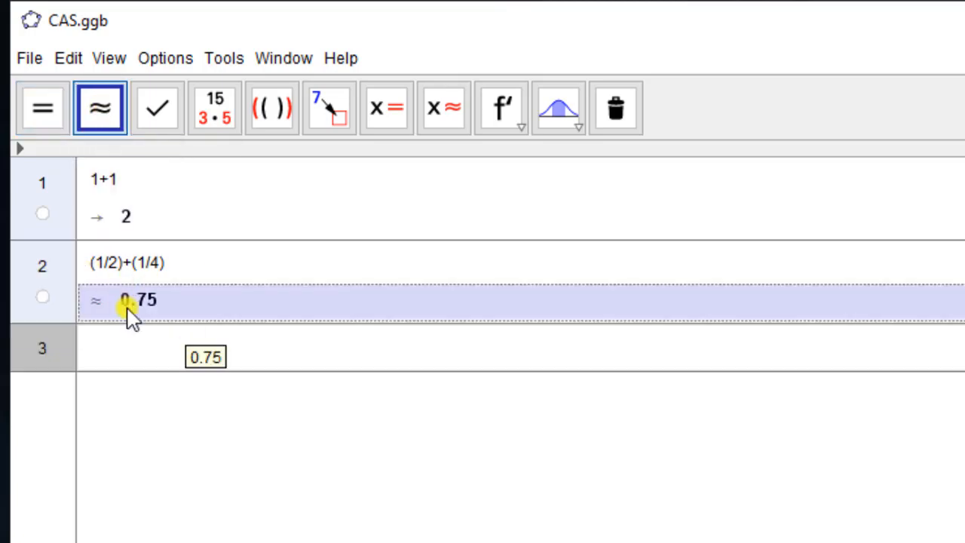
Try to convert the row 2 result back to exact form, and delete the extra row 3
click(63, 121)
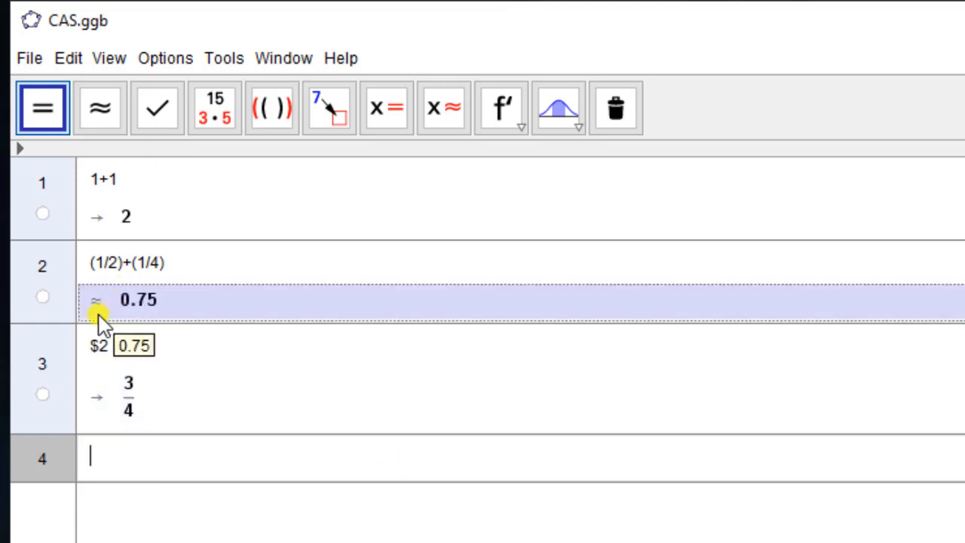
click(54, 361)
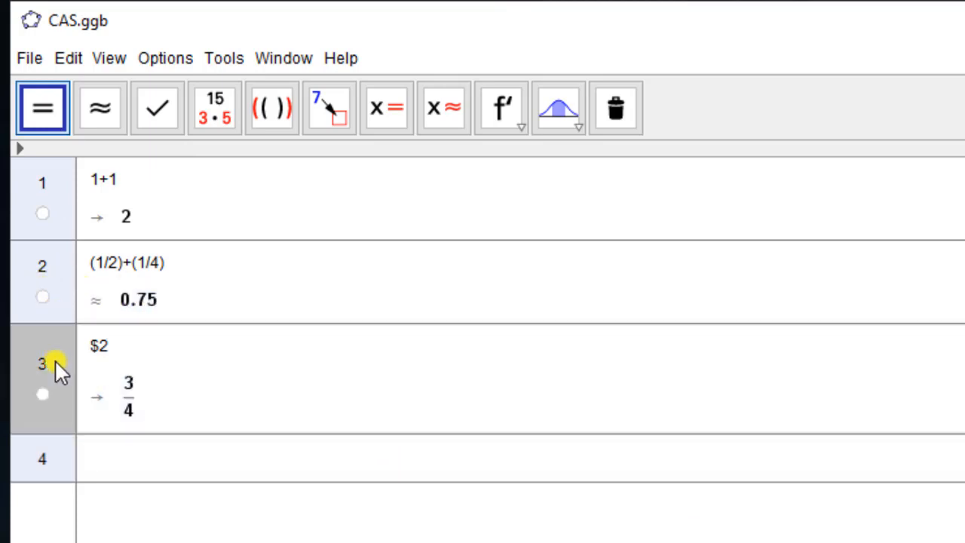
key(Delete)
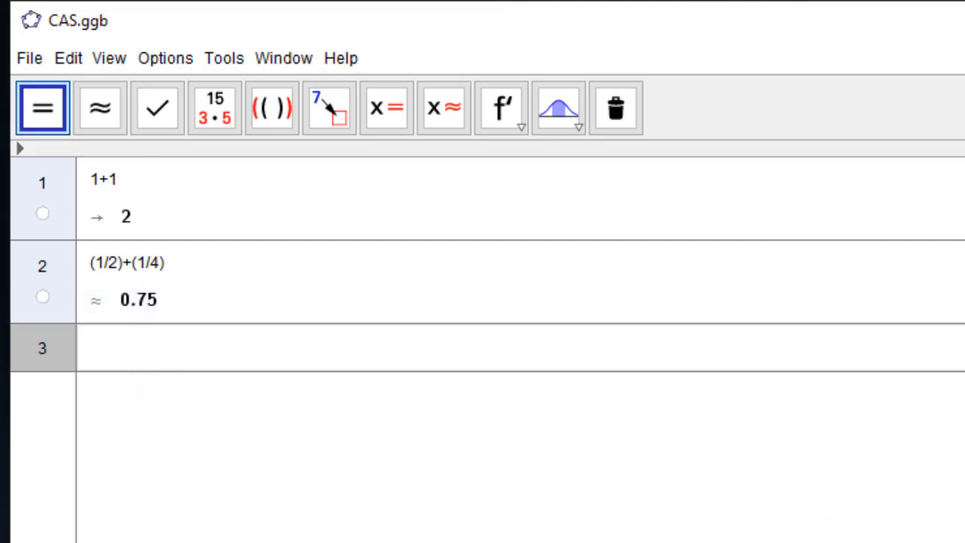
Evaluate the square root of 4 in row 3 with the suggested sqrt function
click(221, 348)
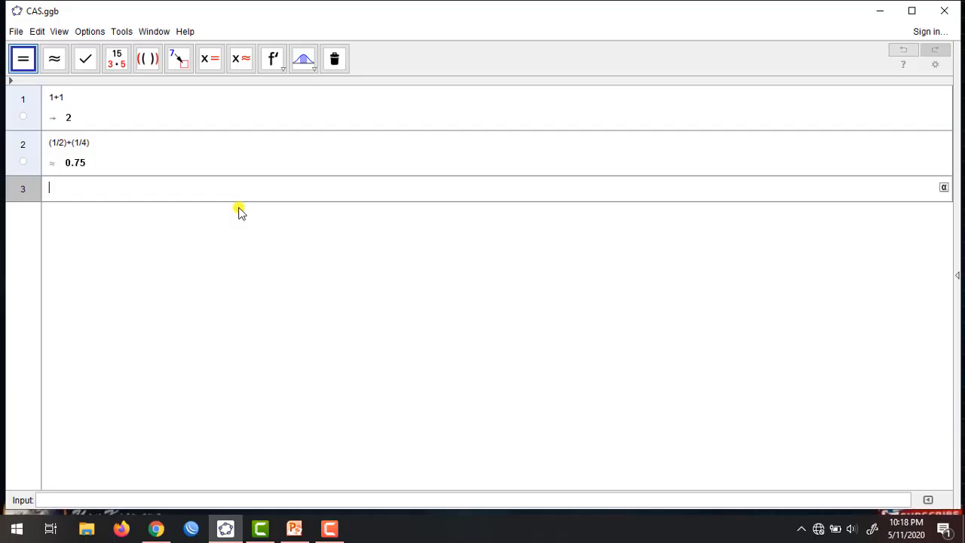
text(sr)
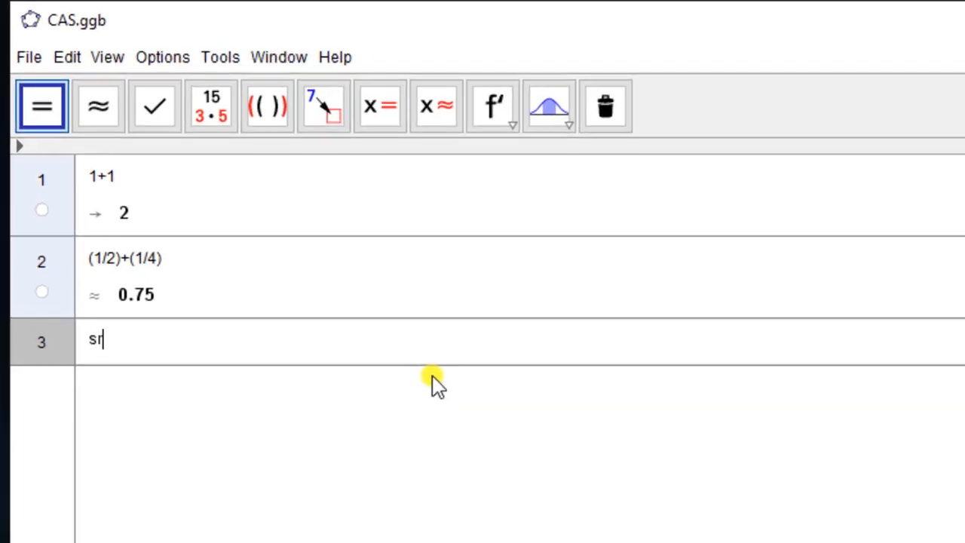
key(BackSpace)
text(qrt)
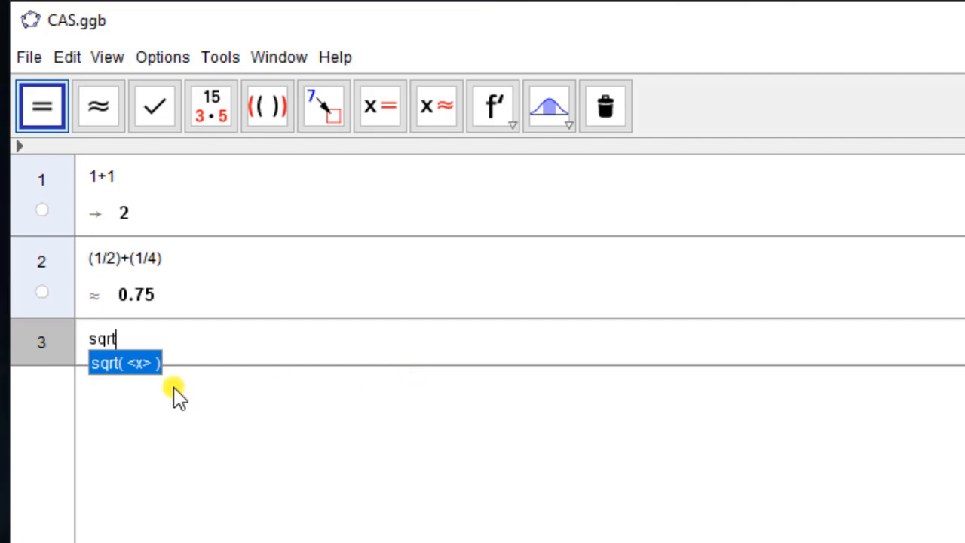
click(129, 363)
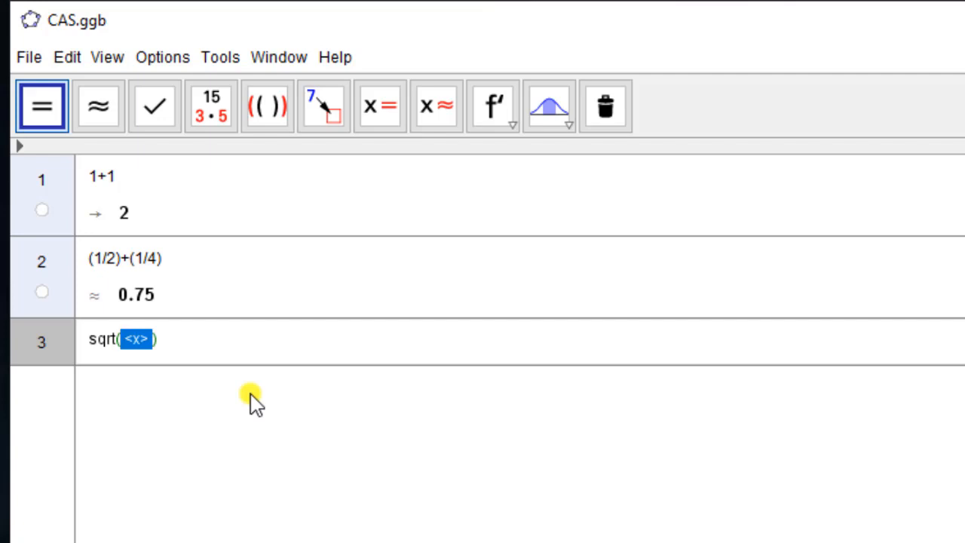
text(4)
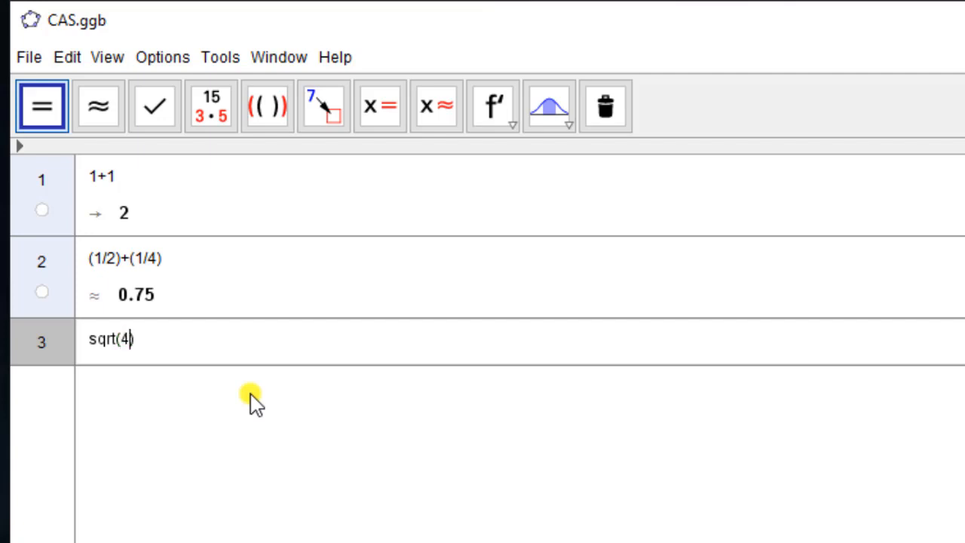
key(Return)
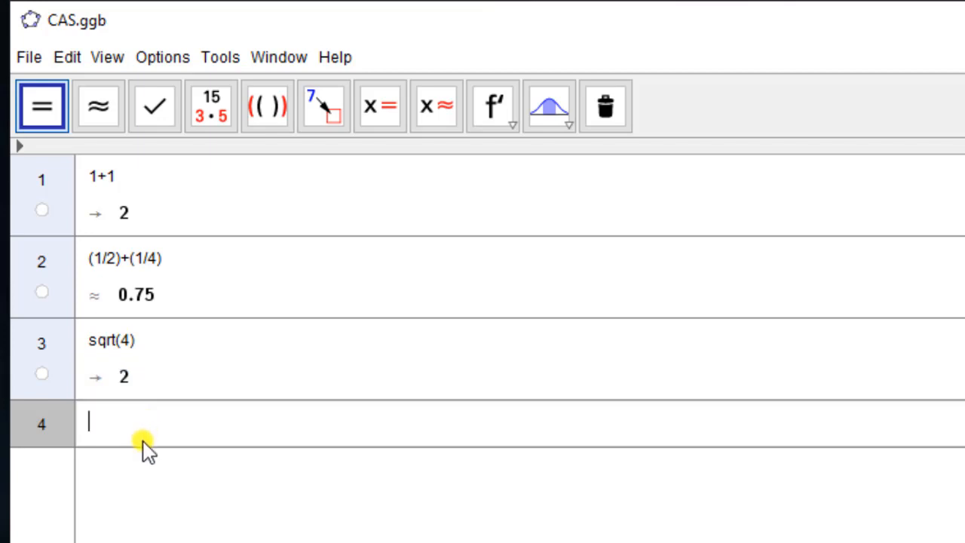
Evaluate sin(π/2) in row 4 with the suggested sin function
text(si)
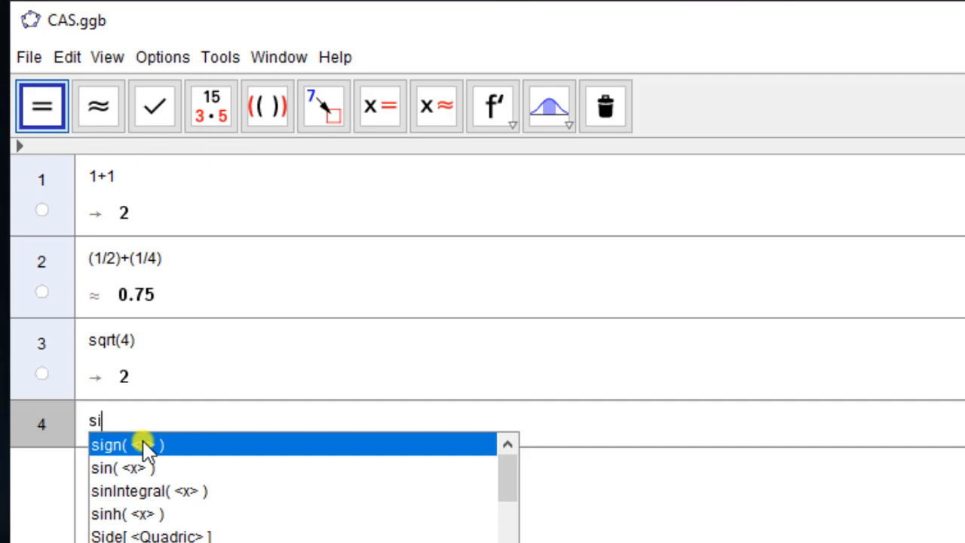
text(n)
click(144, 444)
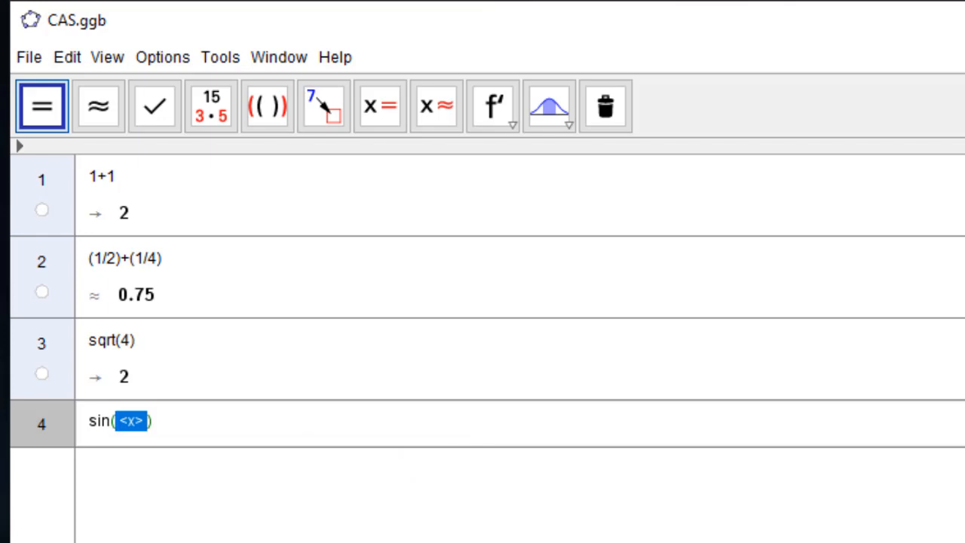
key(alt+p)
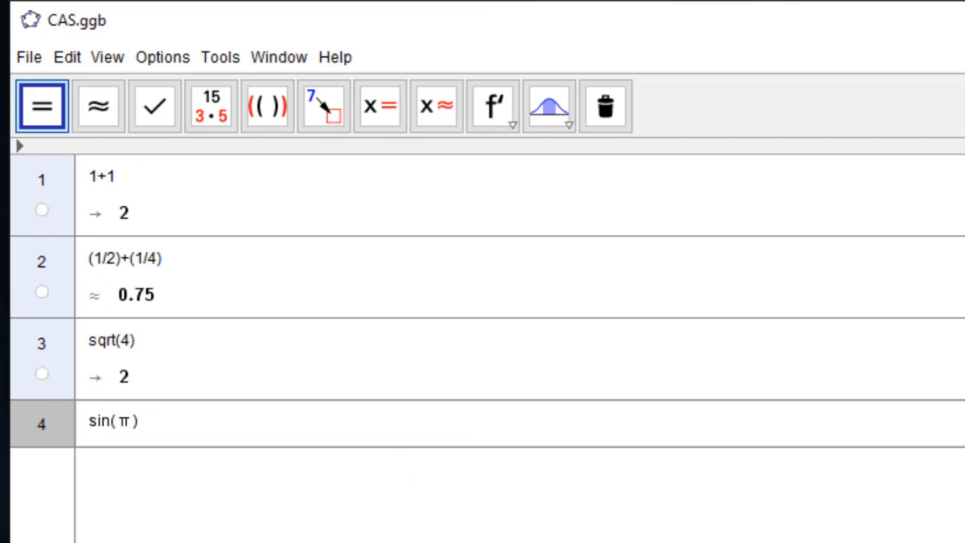
text(/2)
key(Return)
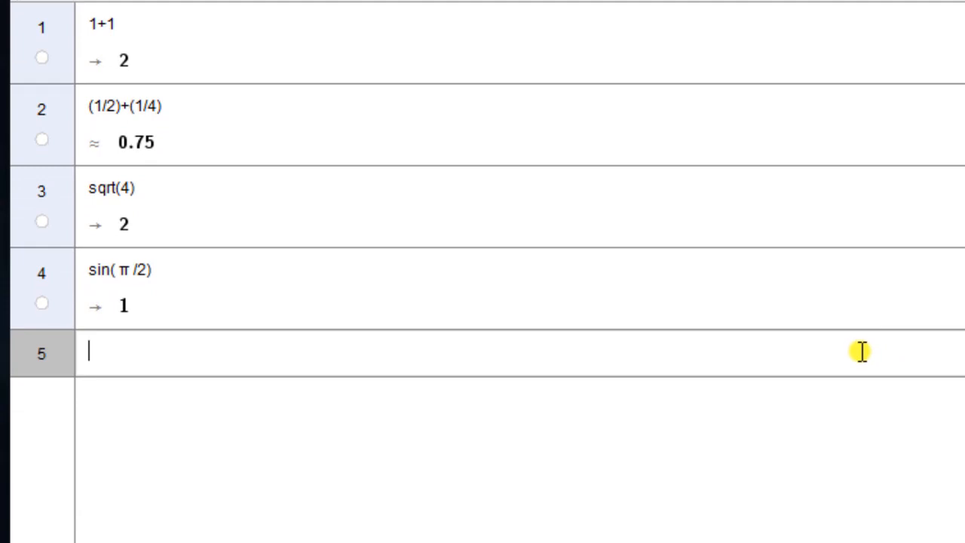
Evaluate log(2, 3) in row 5 with the suggested base-b log function and convert its result to a numeric decimal value
text(log)
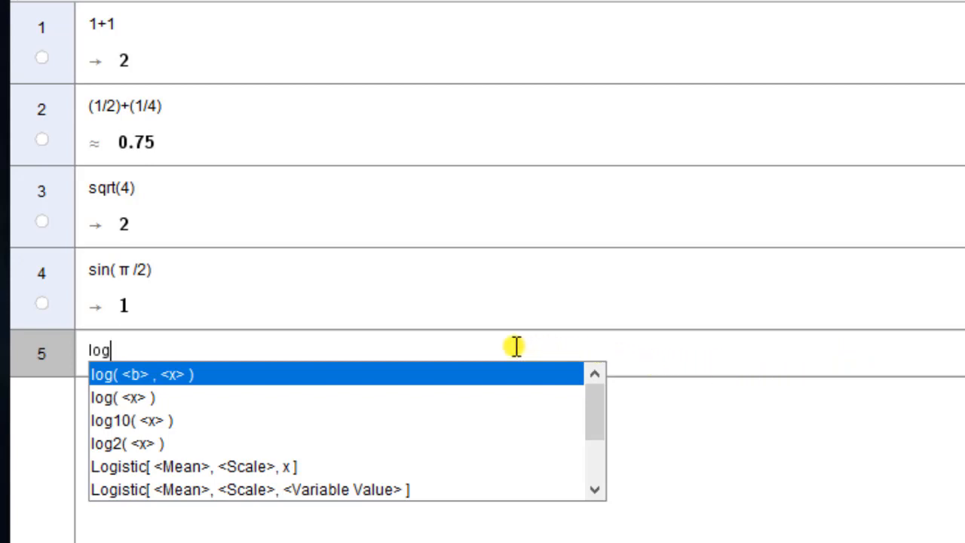
click(262, 375)
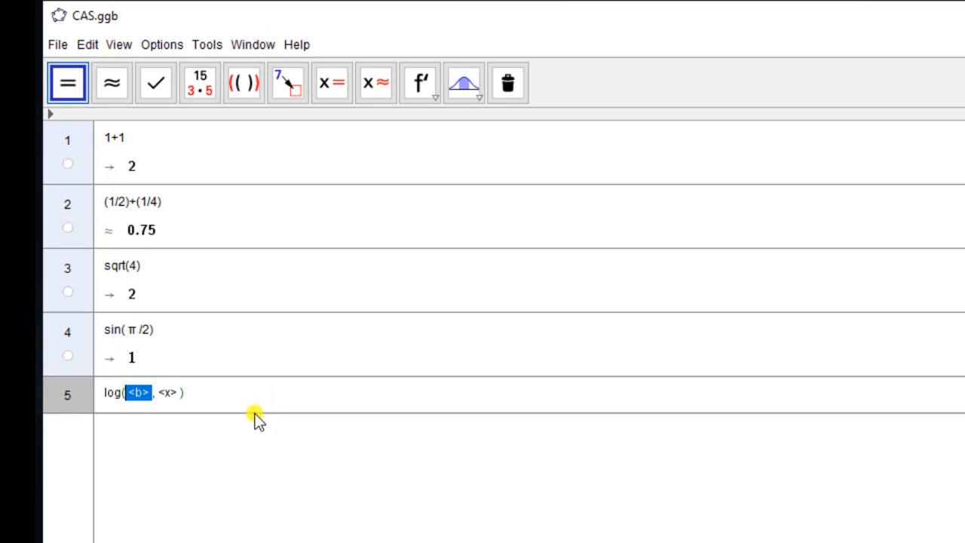
text(2)
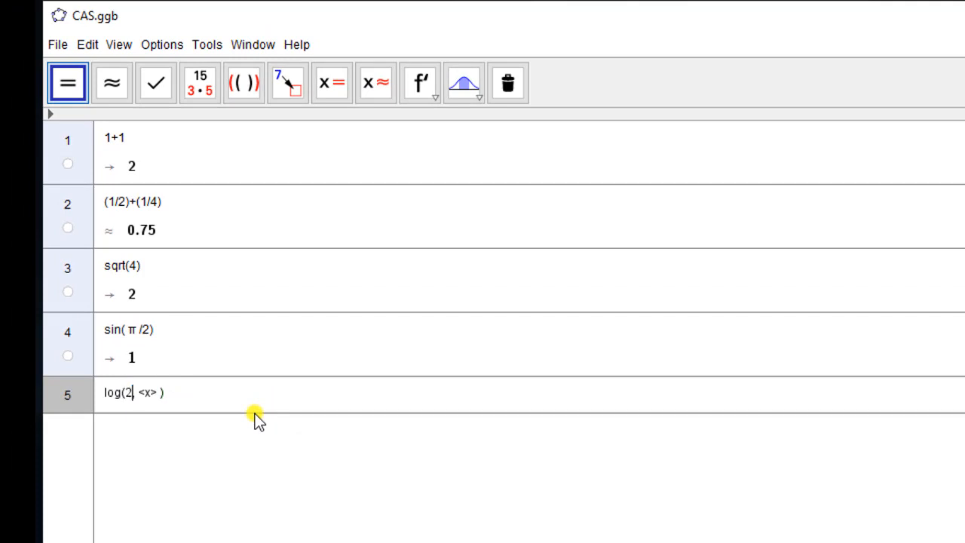
key(Tab)
text(3)
key(Return)
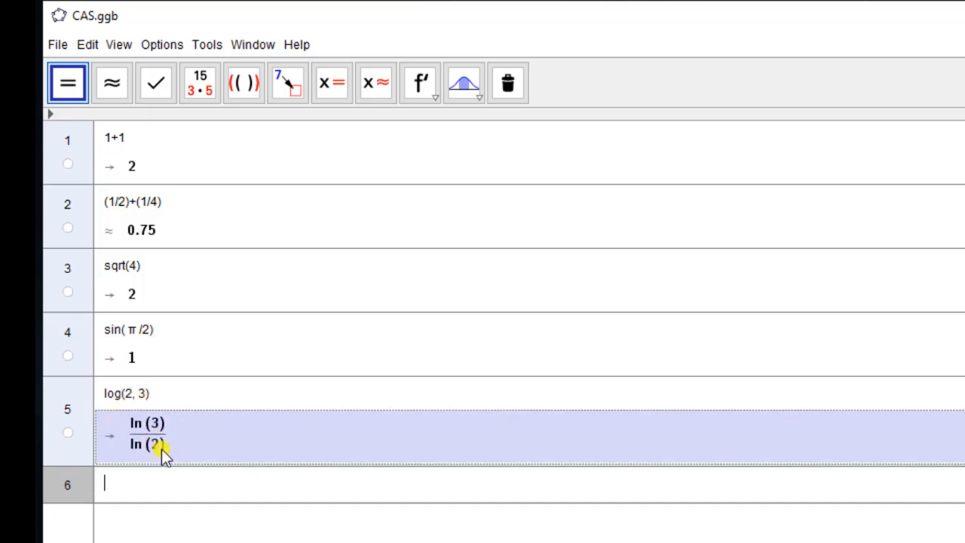
click(82, 407)
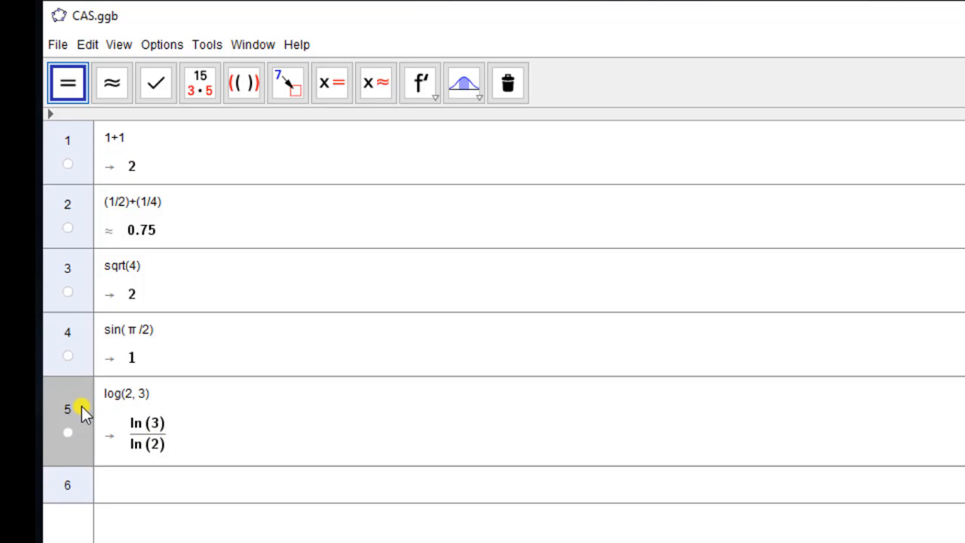
click(111, 87)
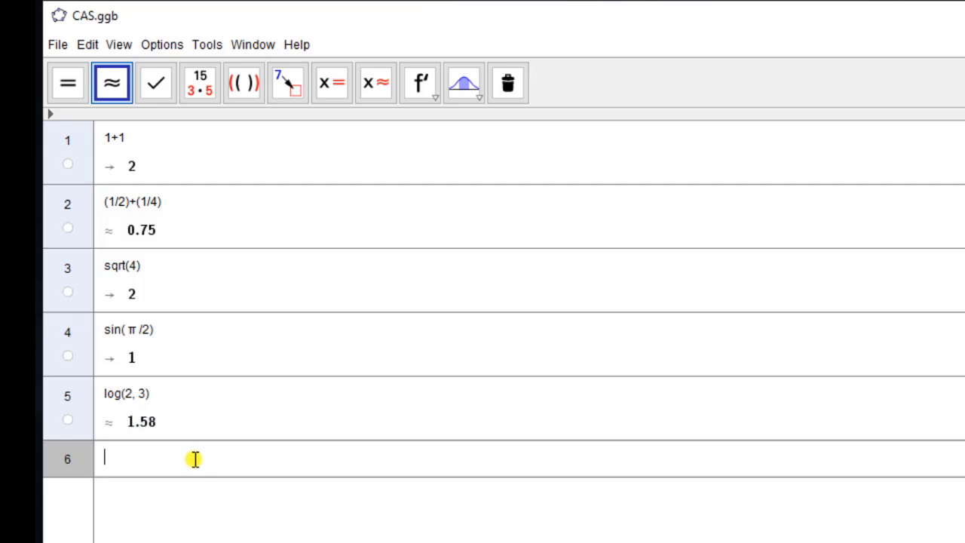
Evaluate ln(e) in row 6 with the suggested ln function
text(ln)
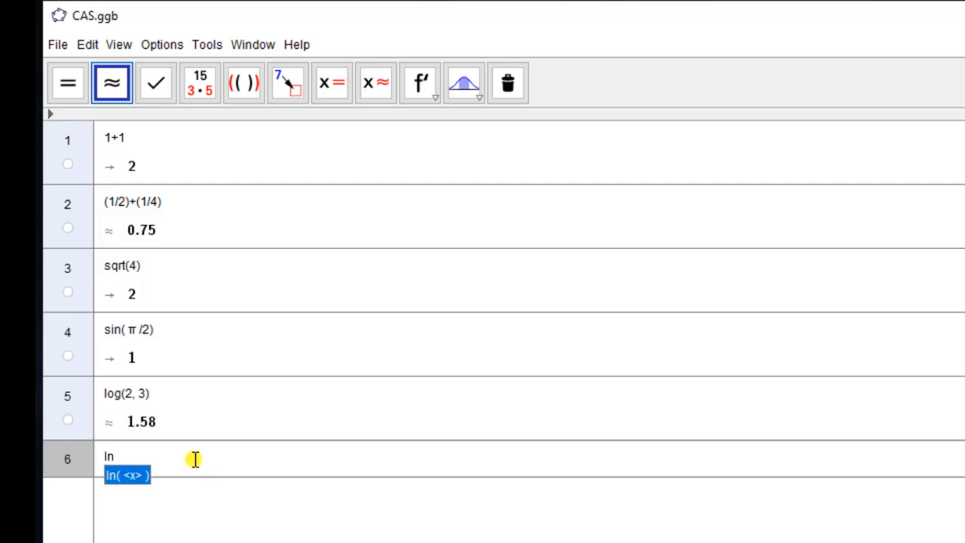
click(136, 477)
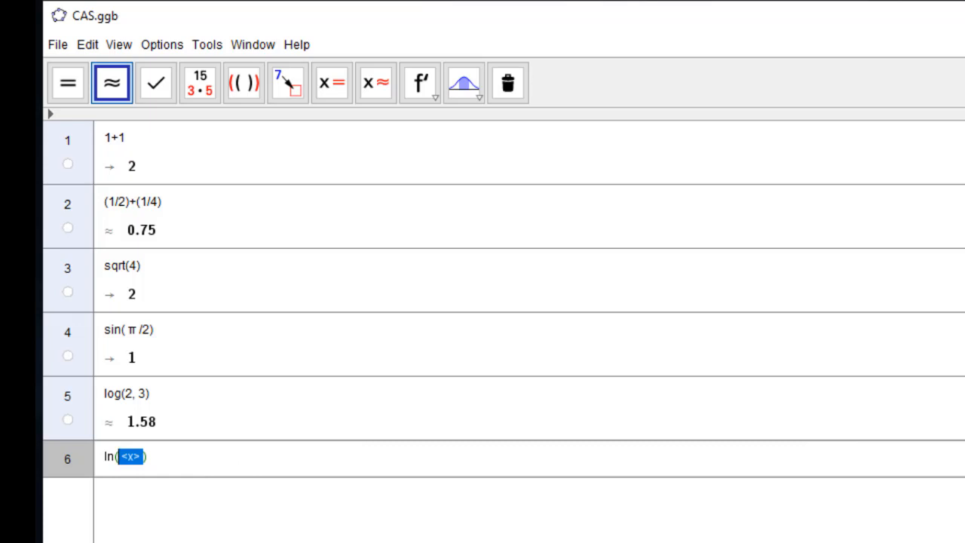
text(e)
key(Return)
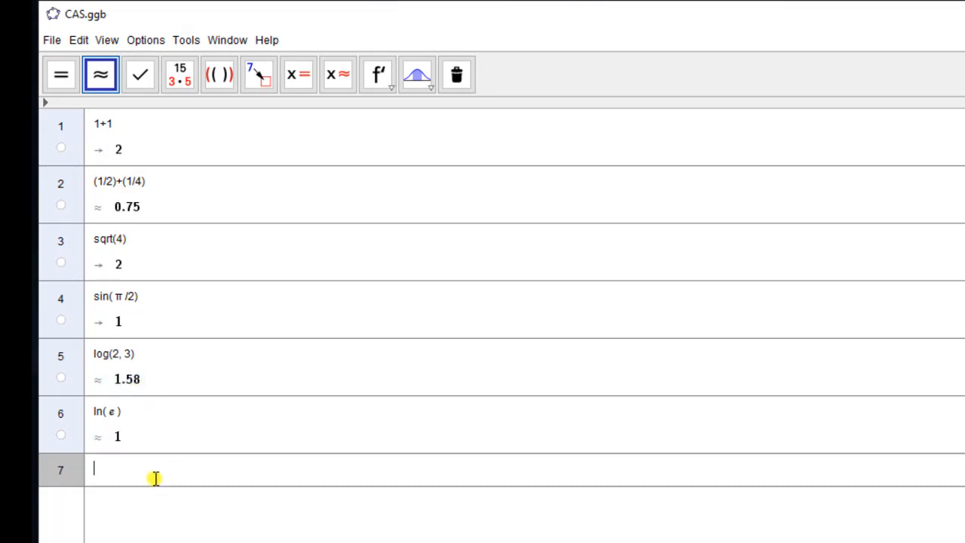
Delete all the evaluated rows so the CAS view is empty
click(62, 148)
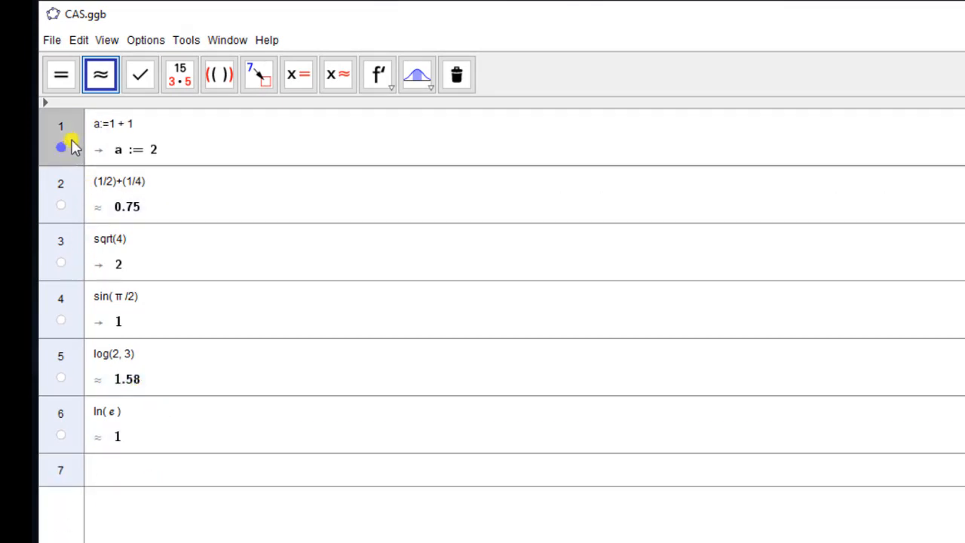
key(Delete)
key(Delete)
key(Delete)
key(Delete)
key(Delete)
key(Delete)
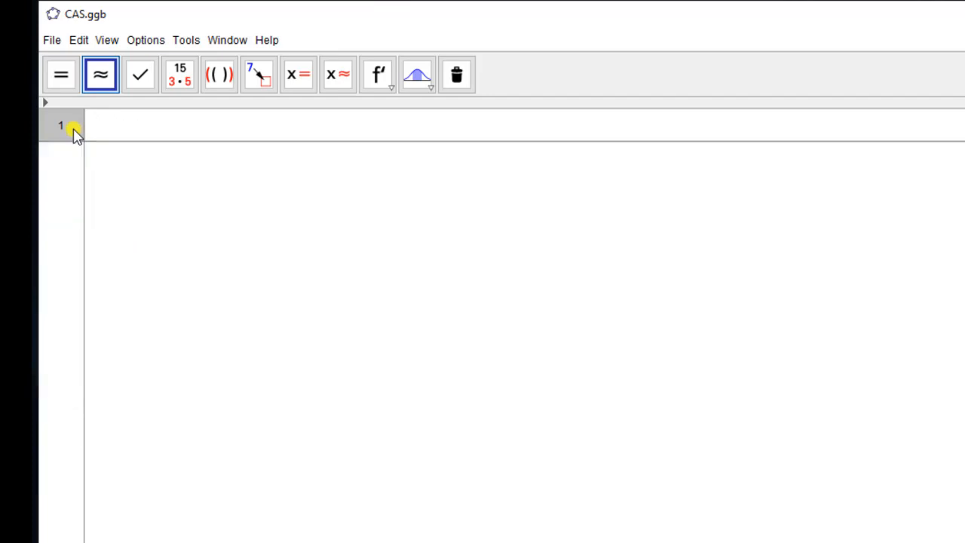
Define the variables a:=2 in row 1 and b:=3 in row 2
click(121, 130)
text(a)
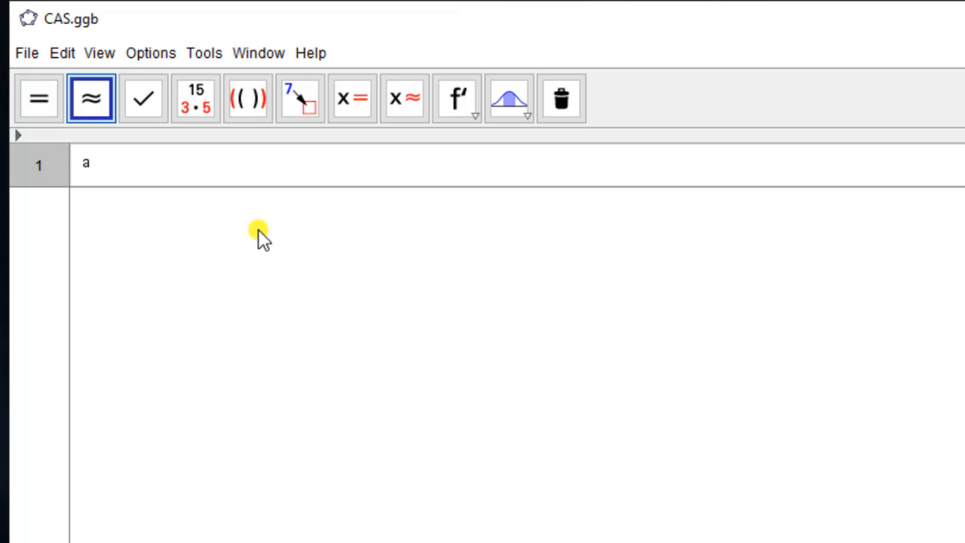
text(:=2)
key(Return)
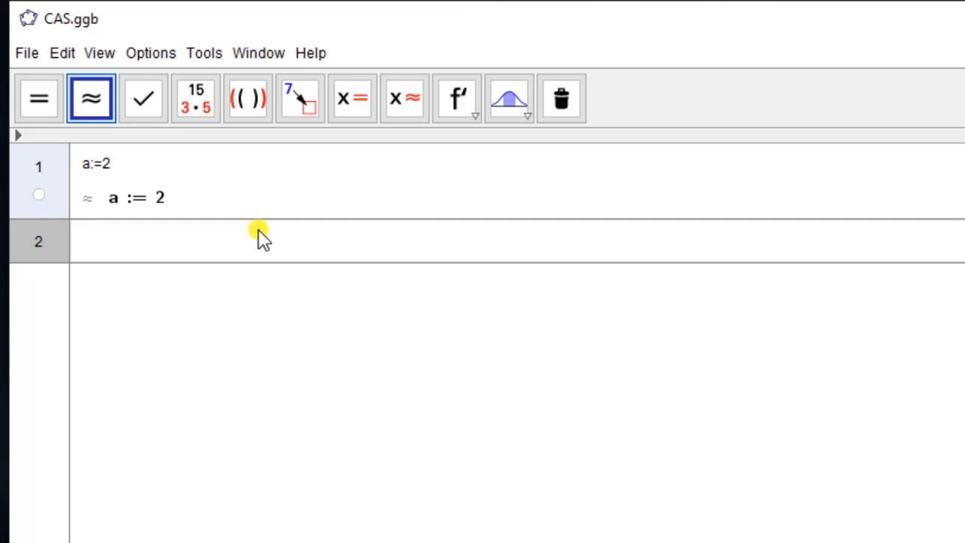
text(b:=3)
key(Return)
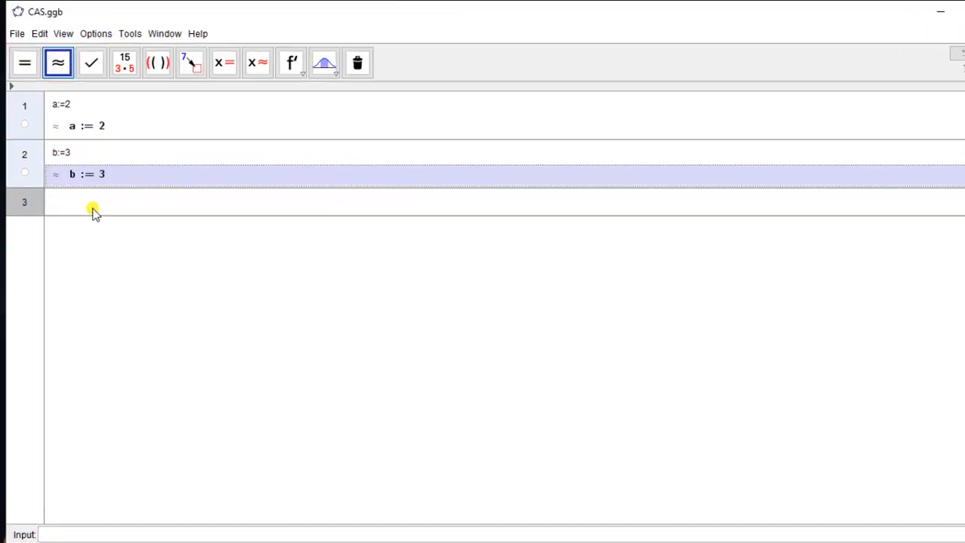
Assign the sum a+b to solve in row 3 and the difference a-b to c in row 4
click(87, 210)
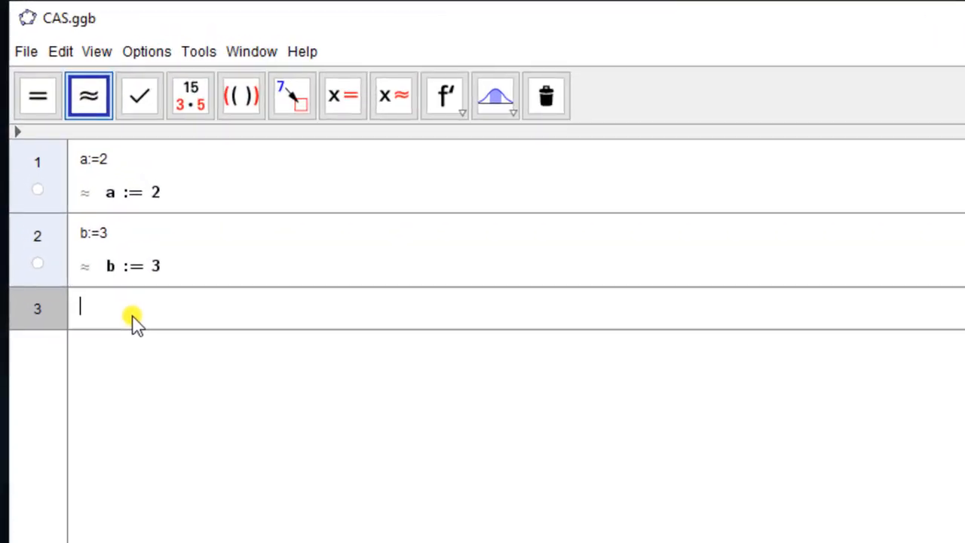
text(solve)
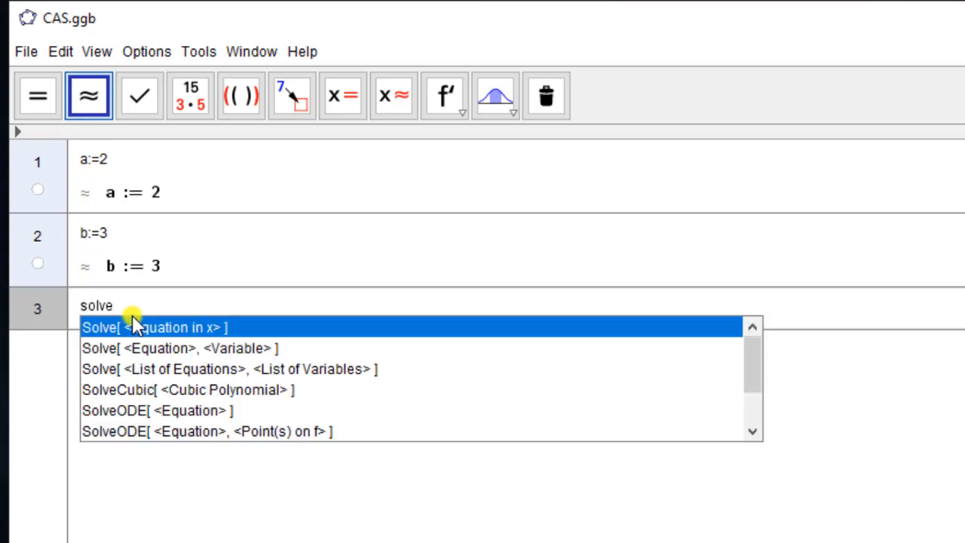
text(:=)
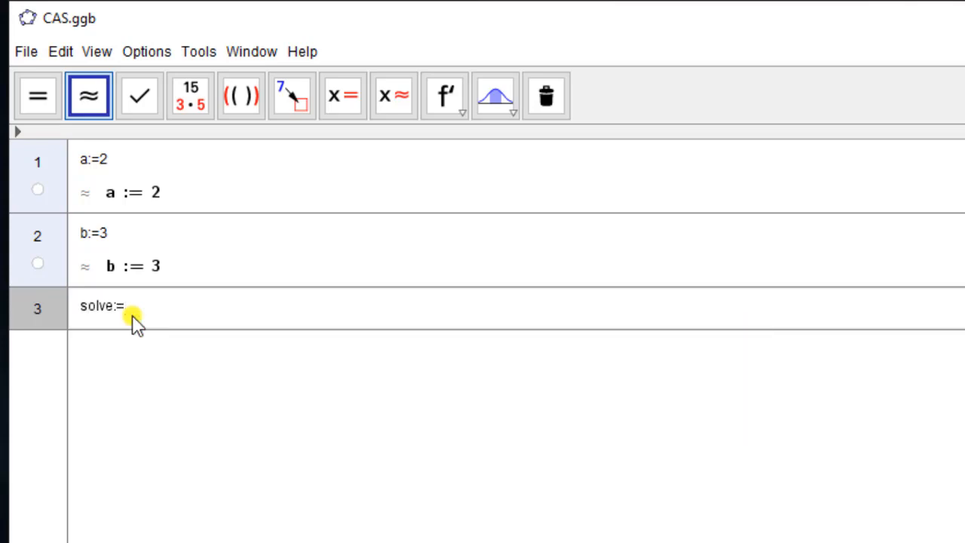
text(a+b)
key(Return)
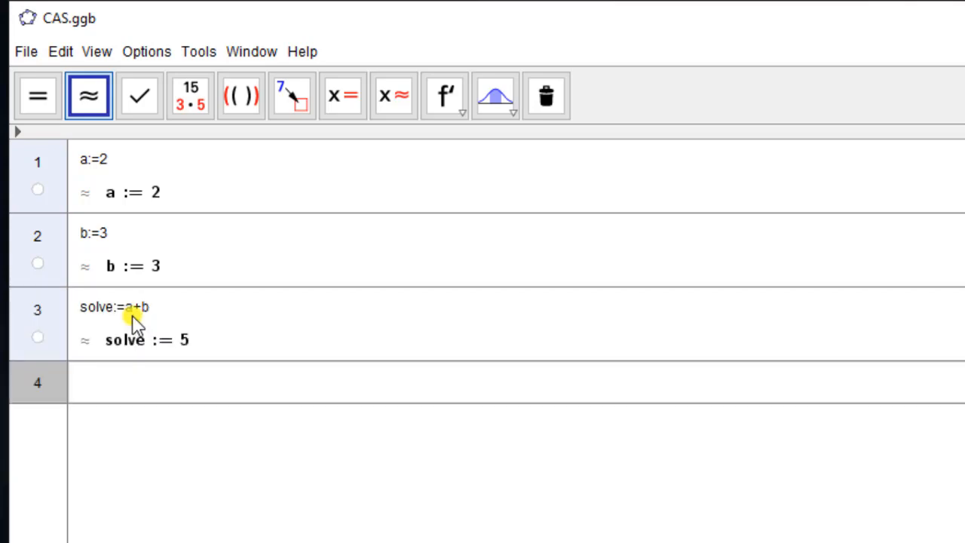
text(solve:=a-b)
key(Return)
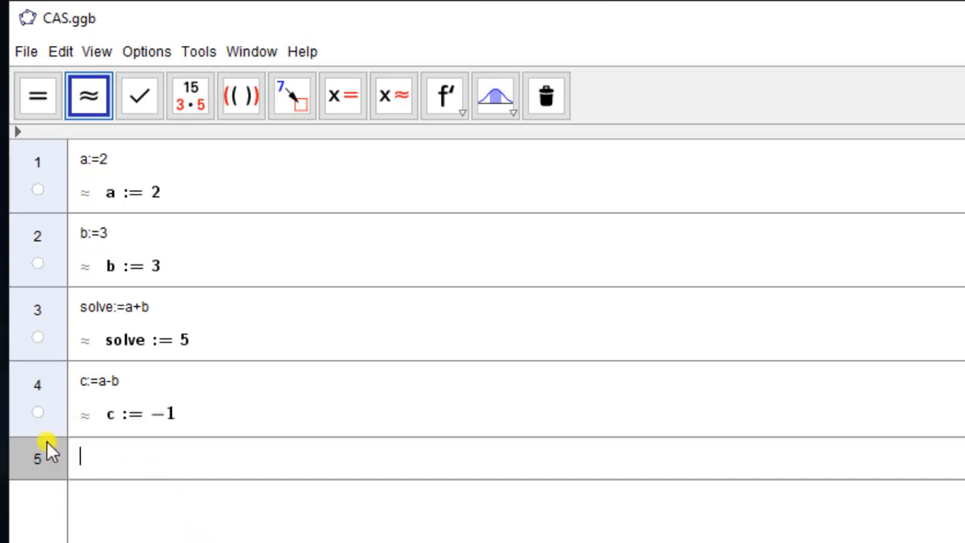
Clear the CAS view by deleting all four variable assignment rows
click(60, 181)
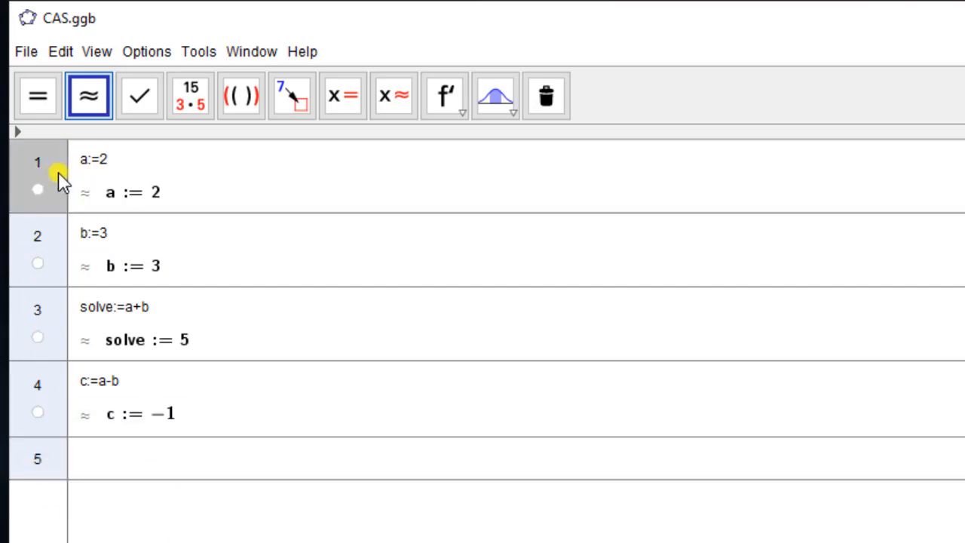
key(Delete)
key(Delete)
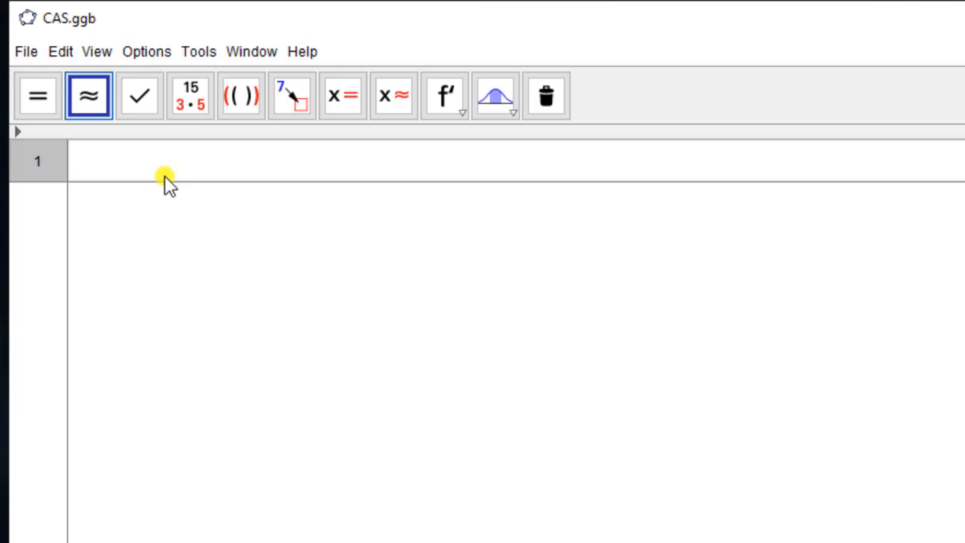
Enter the product (x^3)*(2x^7)*(3x)^2 in row 1 and evaluate it
text(x^3)
text())
key(Left)
key(Left)
key(Left)
key(Left)
text(()
key(Right)
key(Right)
key(Right)
key(Right)
text(*(2x)
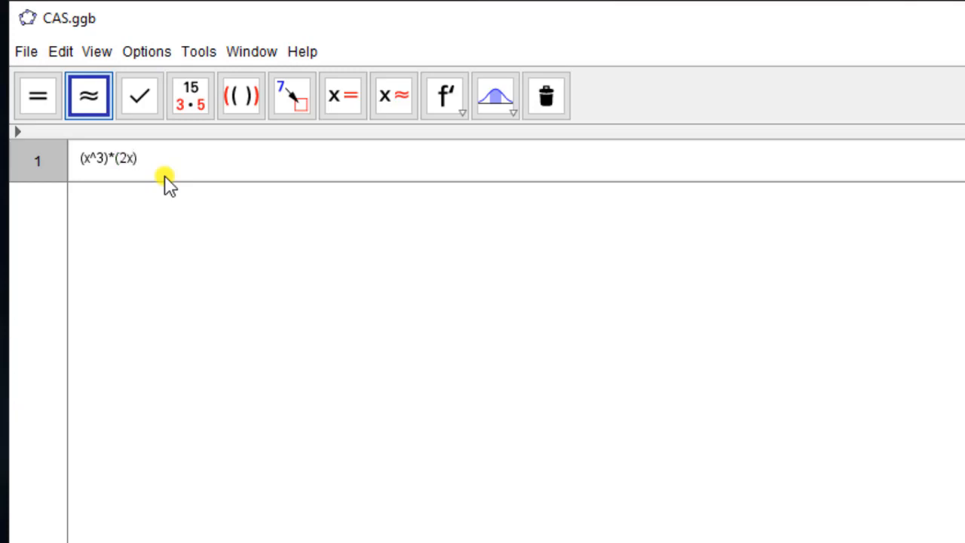
text(^7)
key(Right)
text(*(3x)
key(Right)
text(^2)
key(Return)
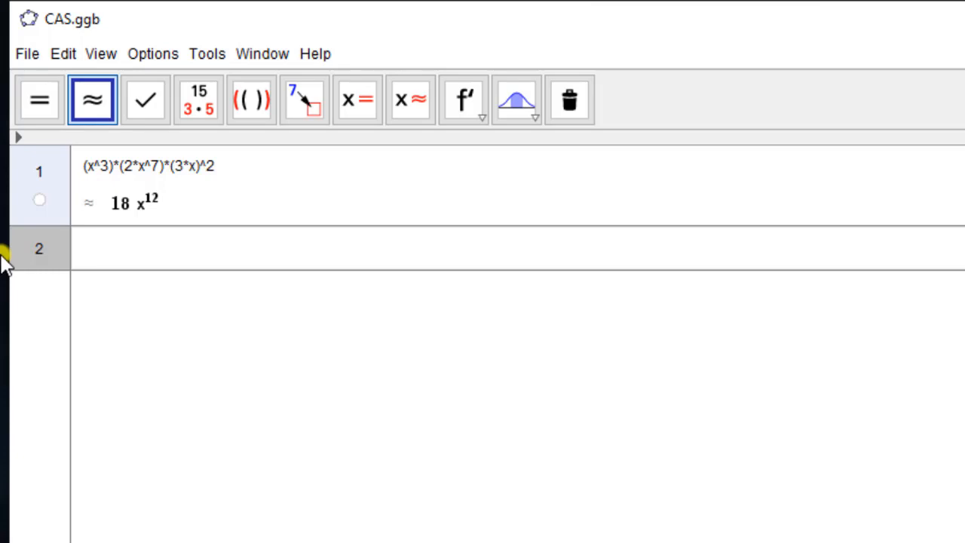
Evaluate the product (-8m^2n^3)*(2k^3n^4) in row 2
text((-8m^2n)
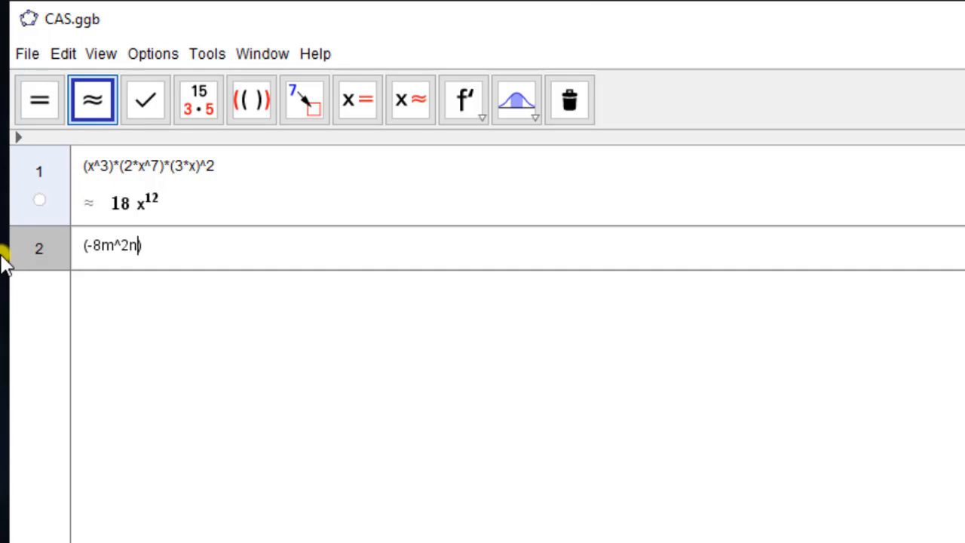
text(^3)*(2k^3)
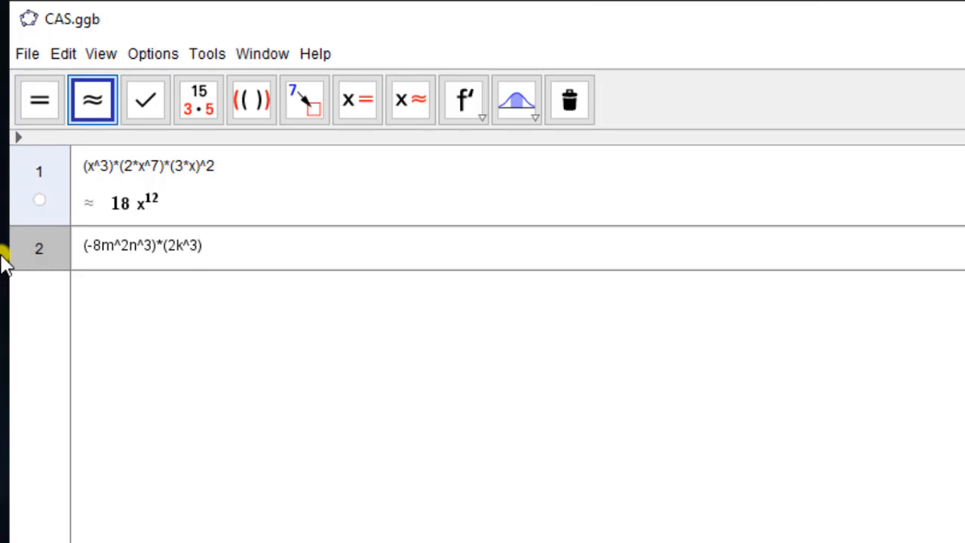
text(n^4)
key(Return)
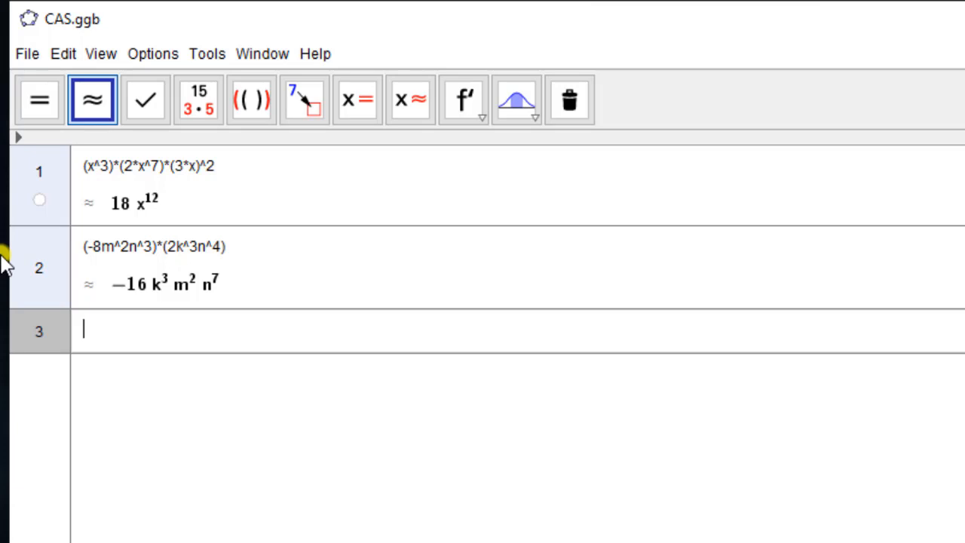
Insert explicit multiplication signs in row 2's first factor so it reads (-8*m^2*n^3)
click(101, 254)
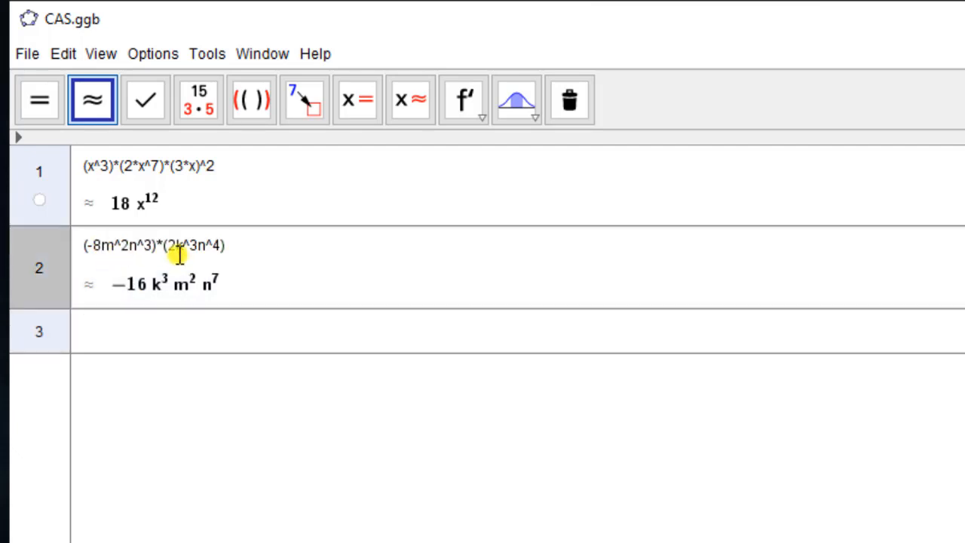
text(*)
key(Right)
key(Right)
key(Right)
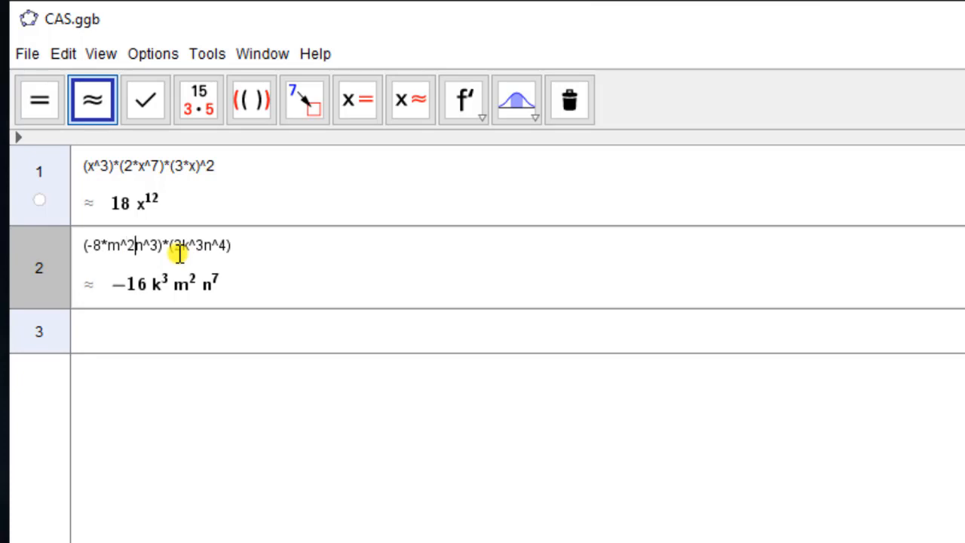
key(Right)
key(Right)
key(Right)
key(Right)
key(Left)
key(Left)
key(Left)
key(Left)
text(*)
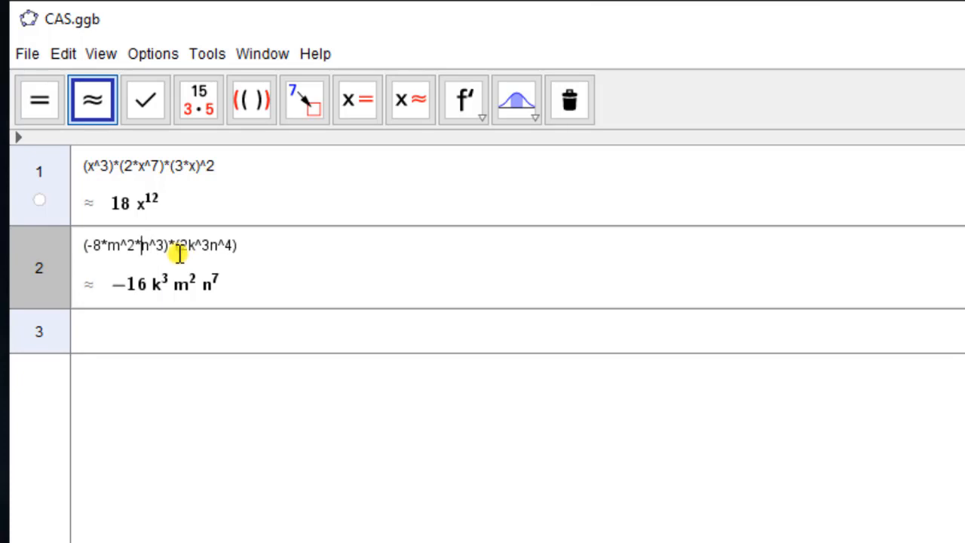
Insert explicit multiplication signs in row 2's second factor so it reads (2*k^3*n^4), and re-evaluate the row
key(Right)
key(Right)
key(Right)
key(Right)
key(Right)
key(Right)
key(Right)
text(*)
key(Right)
key(Right)
key(Right)
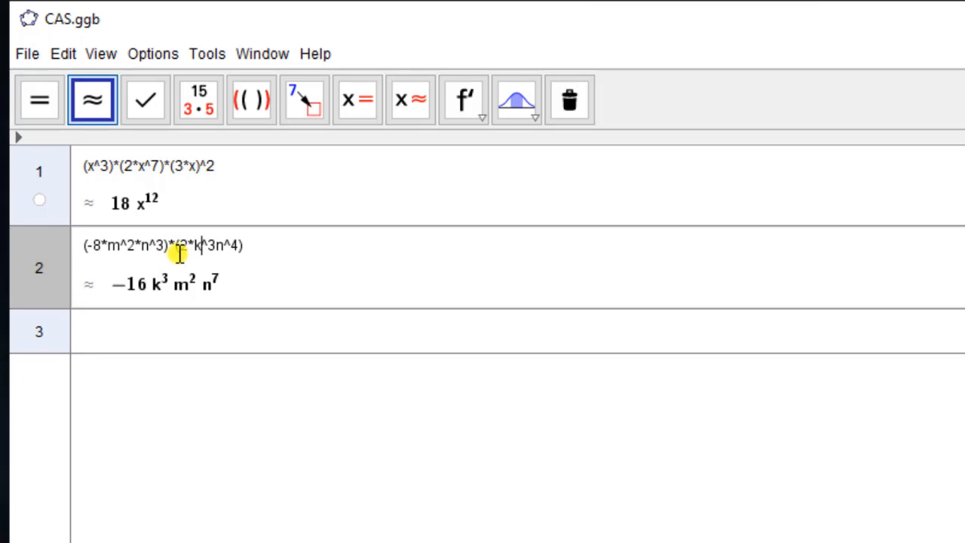
text(*)
key(Right)
key(Right)
key(Right)
key(Right)
key(Return)
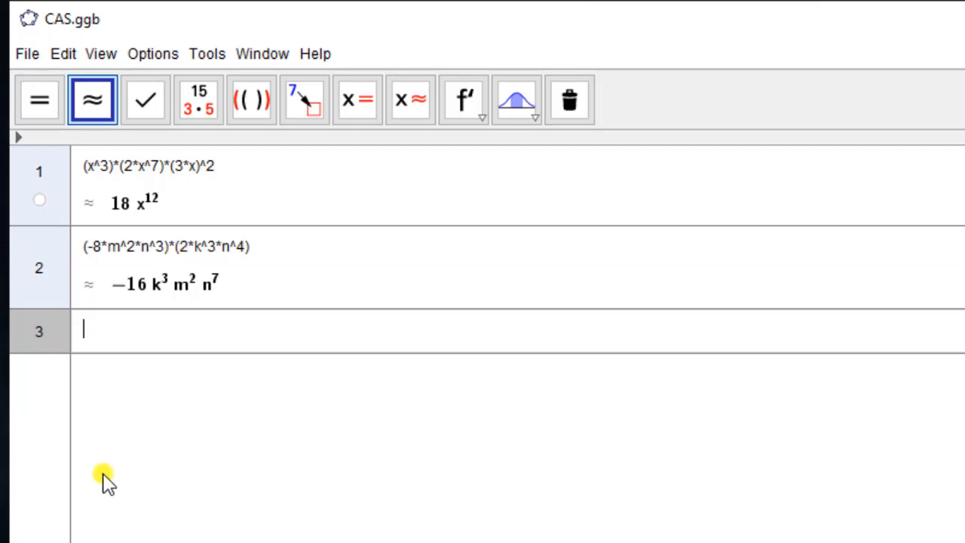
Delete both monomial product rows from the CAS view
click(63, 181)
key(Delete)
key(Delete)
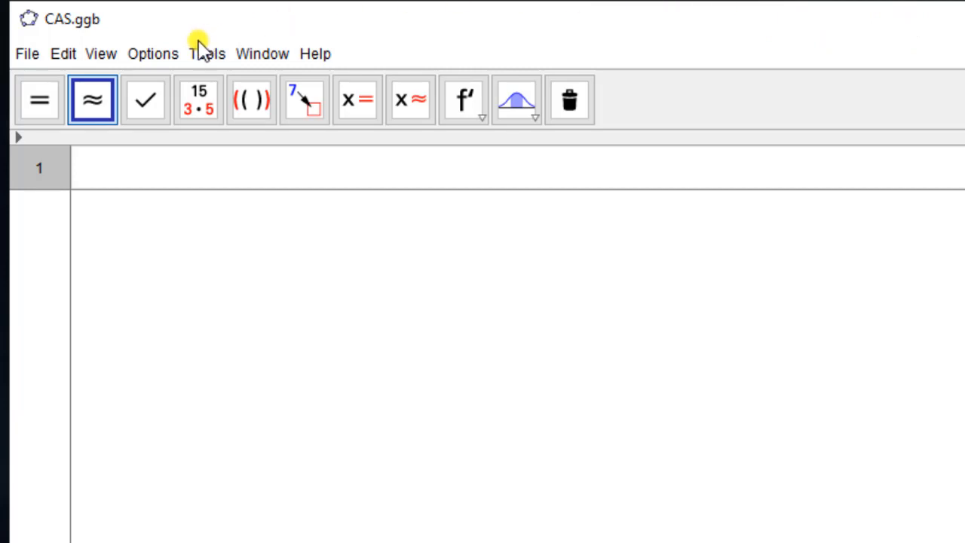
Show the Graphics 2 view beside CAS, widen it to about two thirds of the window, and reveal its style bar
click(97, 56)
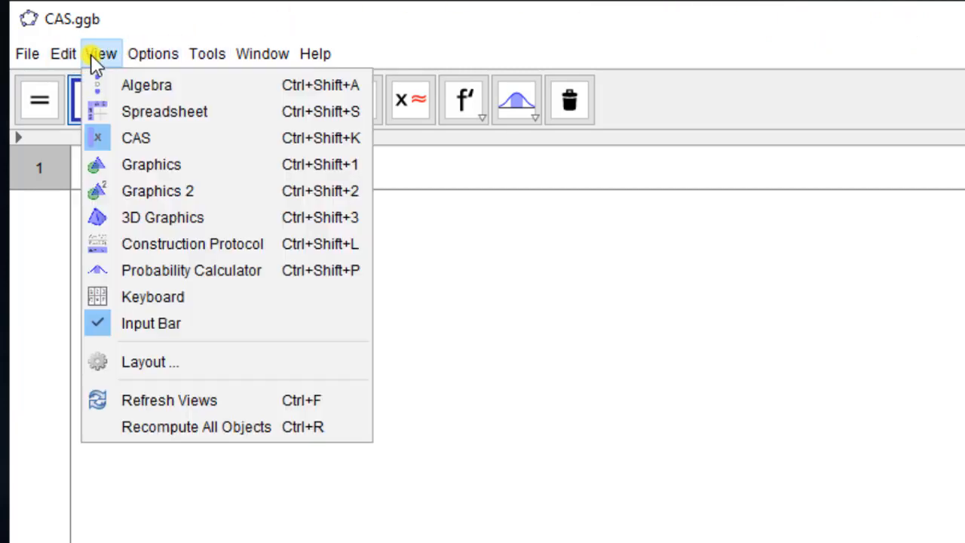
click(140, 192)
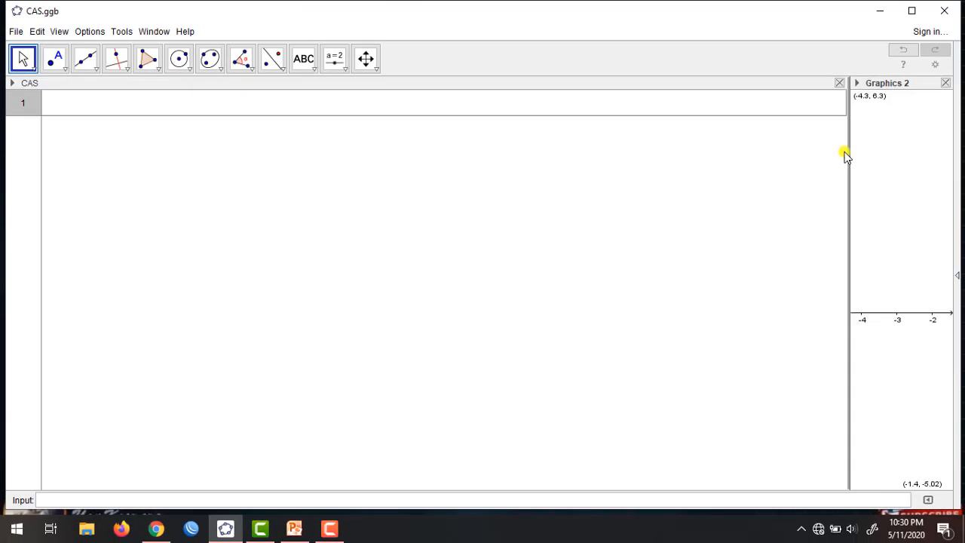
drag(846, 156, 315, 180)
drag(535, 269, 595, 278)
drag(422, 237, 469, 303)
click(320, 85)
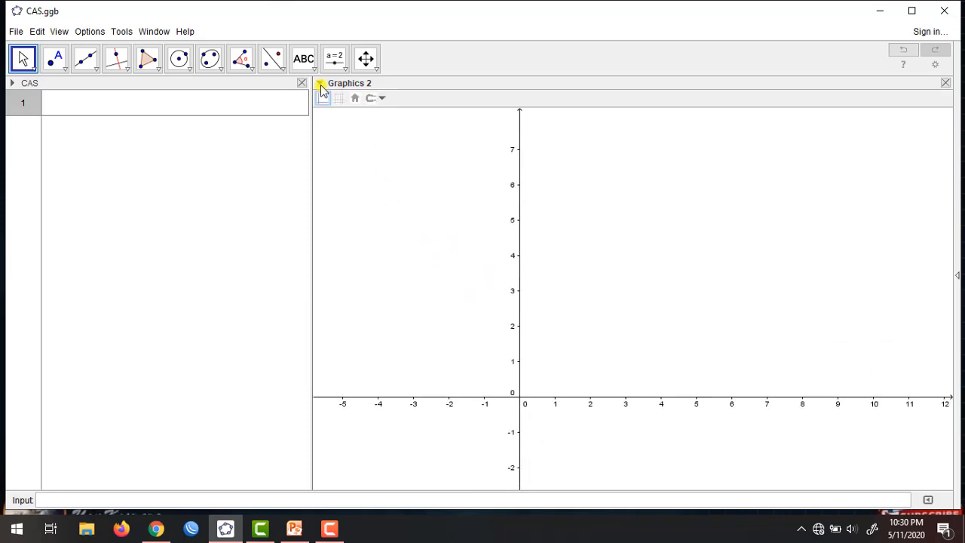
Show the grid in the Graphics 2 view and make CAS row 1 ready for input
click(339, 98)
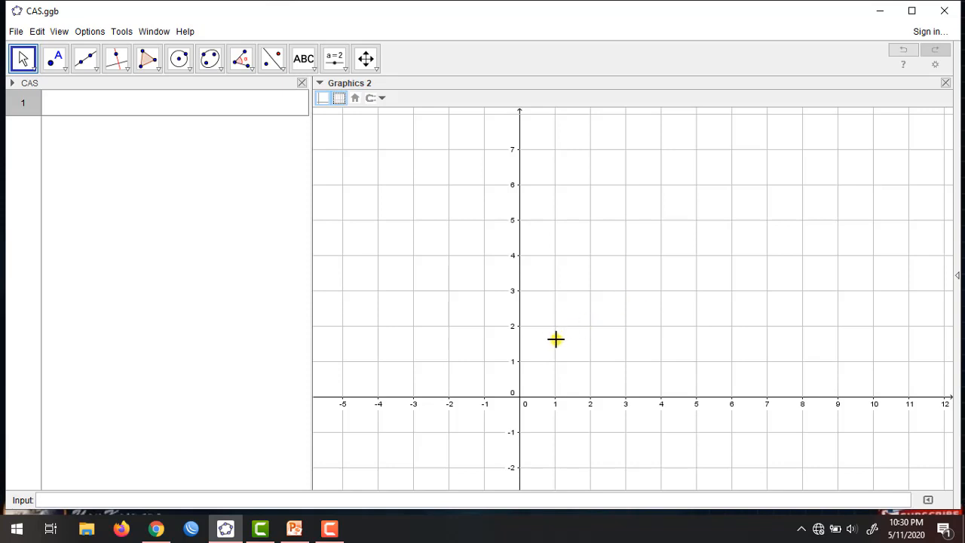
mouse_move(448, 261)
mouse_down()
mouse_move(441, 233)
mouse_move(445, 261)
mouse_up()
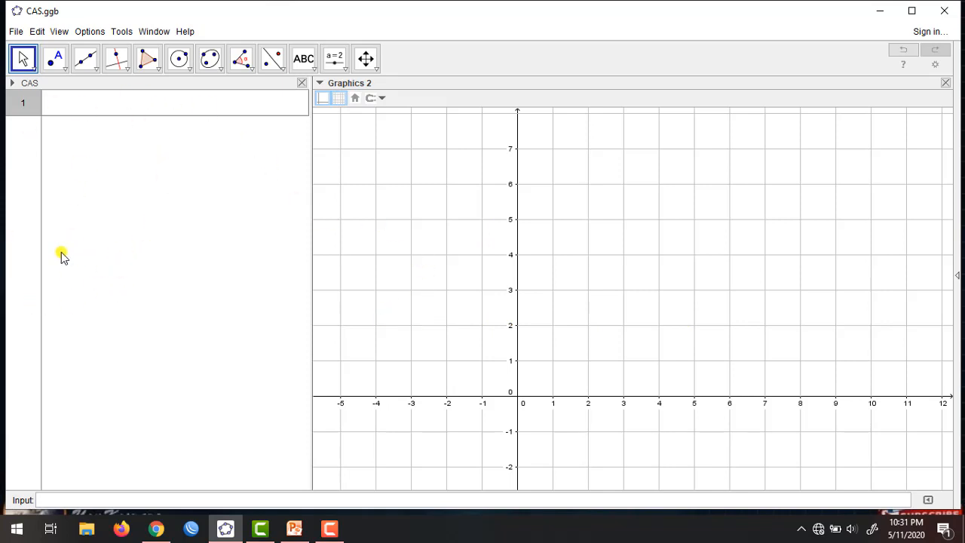
click(109, 112)
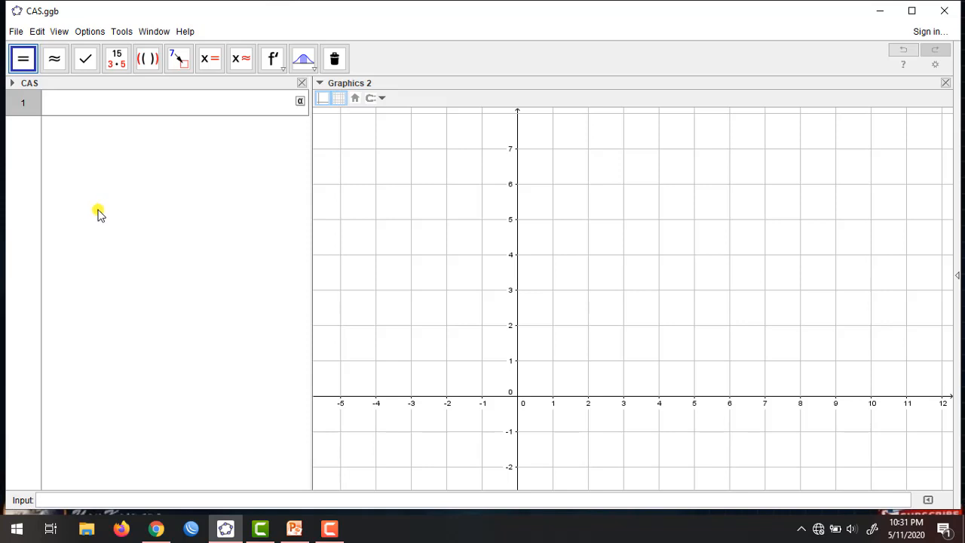
Capture a fullscreen snip, open it in Snip & Sketch, and set the ballpoint pen colour to black
click(875, 529)
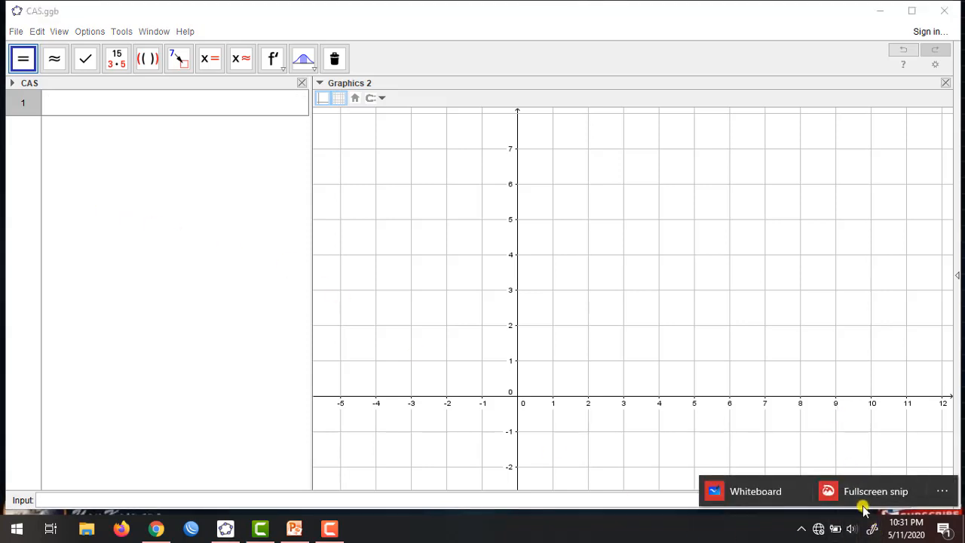
click(962, 250)
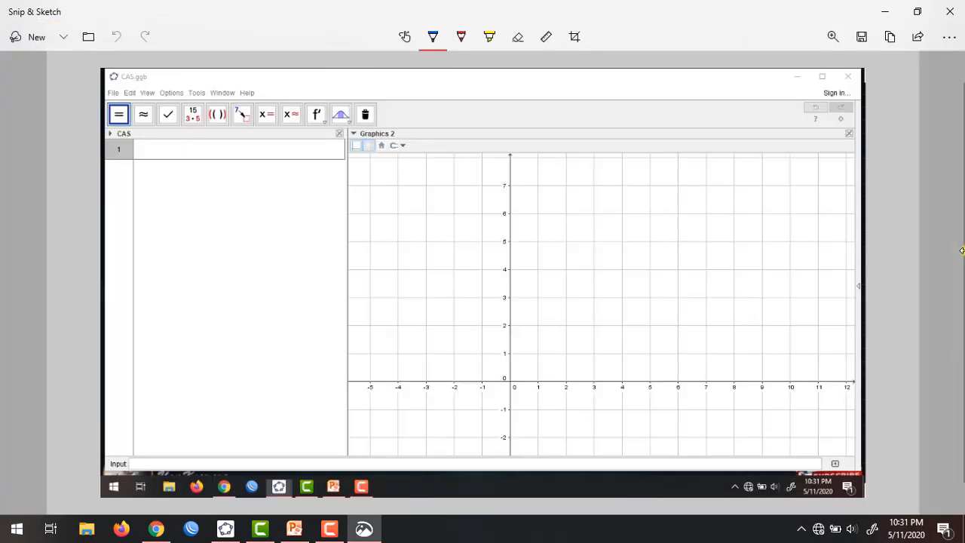
click(426, 33)
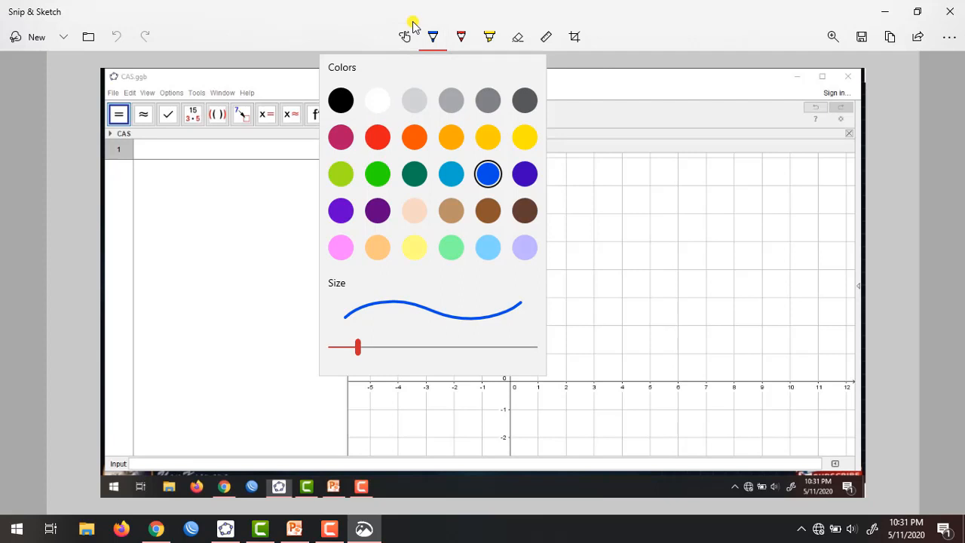
click(341, 101)
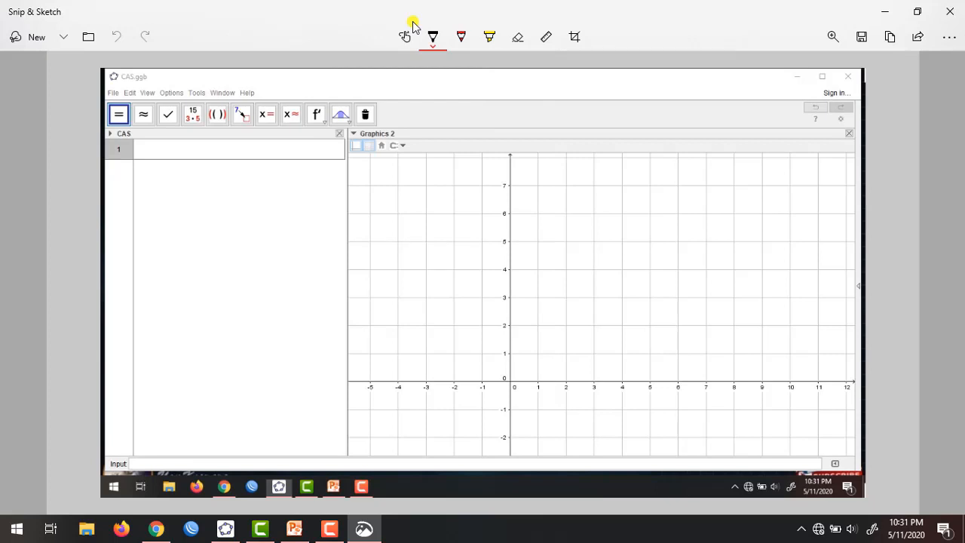
Handwrite the heading "SPLDV → Himpunan penyelesaian" across the upper part of the Graphics 2 area in the snip
mouse_move(442, 125)
mouse_down()
mouse_move(440, 146)
mouse_move(474, 141)
mouse_up()
mouse_move(487, 123)
mouse_down()
mouse_move(556, 131)
mouse_move(546, 137)
mouse_up()
mouse_move(594, 107)
mouse_down()
mouse_move(593, 146)
mouse_move(602, 125)
mouse_up()
mouse_move(602, 106)
mouse_down()
mouse_move(600, 145)
mouse_move(626, 136)
mouse_move(633, 162)
mouse_move(661, 129)
mouse_move(682, 131)
mouse_move(704, 167)
mouse_move(724, 132)
mouse_move(772, 136)
mouse_move(787, 113)
mouse_move(792, 133)
mouse_move(835, 127)
mouse_up()
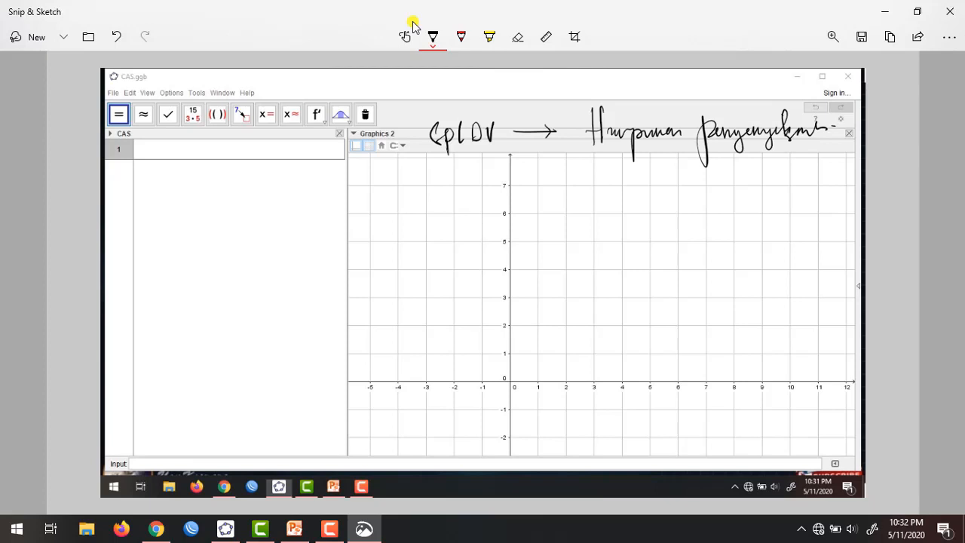
Handwrite "Contoh : Hp :" followed by the first equation, 2x+3y=8, beneath the heading
mouse_move(426, 162)
mouse_down()
mouse_move(421, 172)
mouse_move(437, 188)
mouse_up()
drag(440, 181, 452, 188)
mouse_move(457, 163)
mouse_down()
mouse_move(458, 192)
mouse_move(468, 181)
mouse_up()
drag(467, 190, 479, 178)
mouse_move(536, 166)
mouse_down()
mouse_move(536, 195)
mouse_move(547, 178)
mouse_up()
drag(544, 169, 550, 196)
drag(551, 181, 617, 187)
mouse_move(616, 178)
mouse_down()
mouse_move(608, 188)
mouse_move(629, 178)
mouse_move(624, 188)
mouse_up()
mouse_move(633, 173)
mouse_down()
mouse_move(653, 197)
mouse_move(677, 182)
mouse_up()
drag(690, 171, 689, 172)
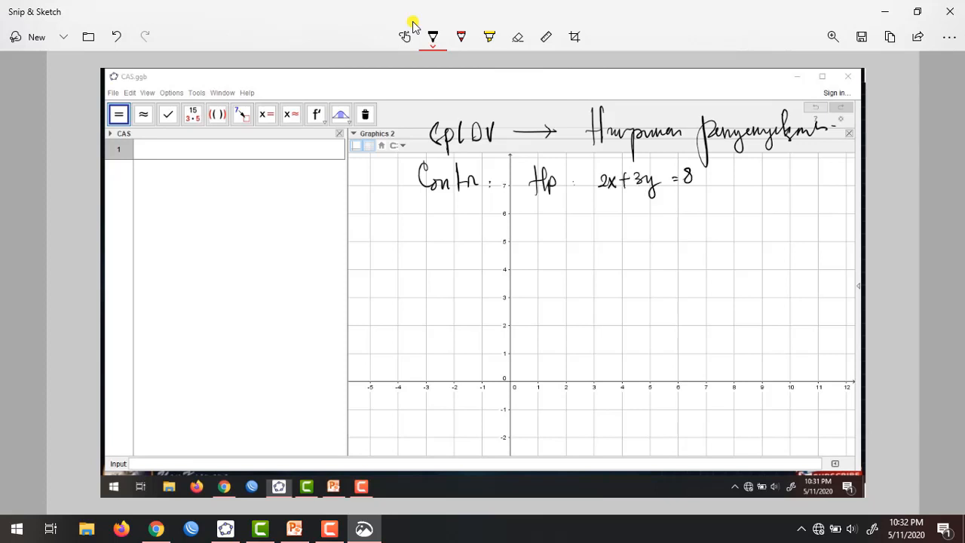
Handwrite the second equation, 3x+y=5, under the first and group both with a closing brace
mouse_move(603, 198)
mouse_down()
mouse_move(605, 208)
mouse_move(618, 208)
mouse_up()
mouse_move(619, 198)
mouse_down()
mouse_move(609, 209)
mouse_move(650, 218)
mouse_move(653, 209)
mouse_up()
drag(671, 195, 681, 199)
drag(692, 191, 689, 206)
mouse_move(690, 190)
mouse_down()
mouse_move(726, 186)
mouse_move(719, 205)
mouse_up()
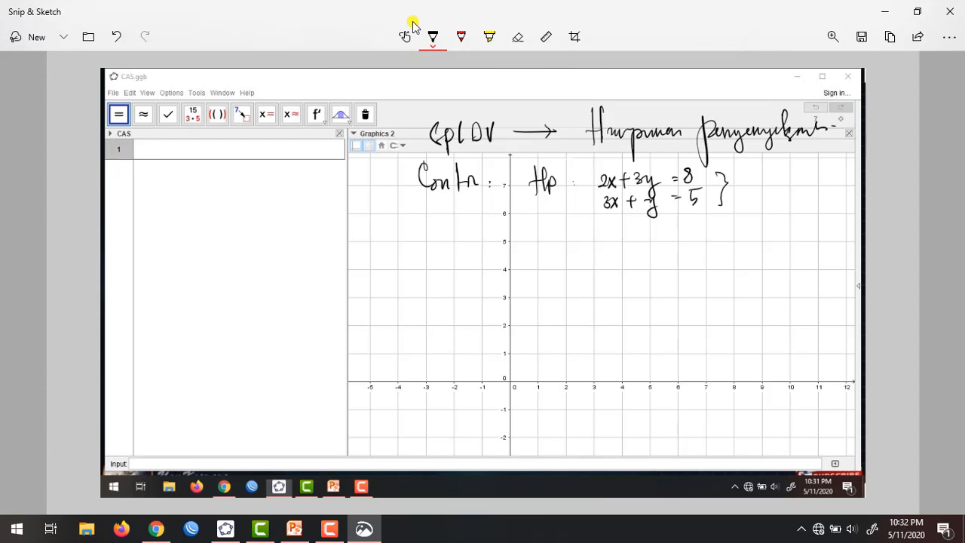
Handwrite the ordered pair (x, y) beside the brace, and close Snip & Sketch to return to GeoGebra
drag(759, 179, 761, 205)
drag(775, 189, 767, 204)
drag(781, 200, 807, 211)
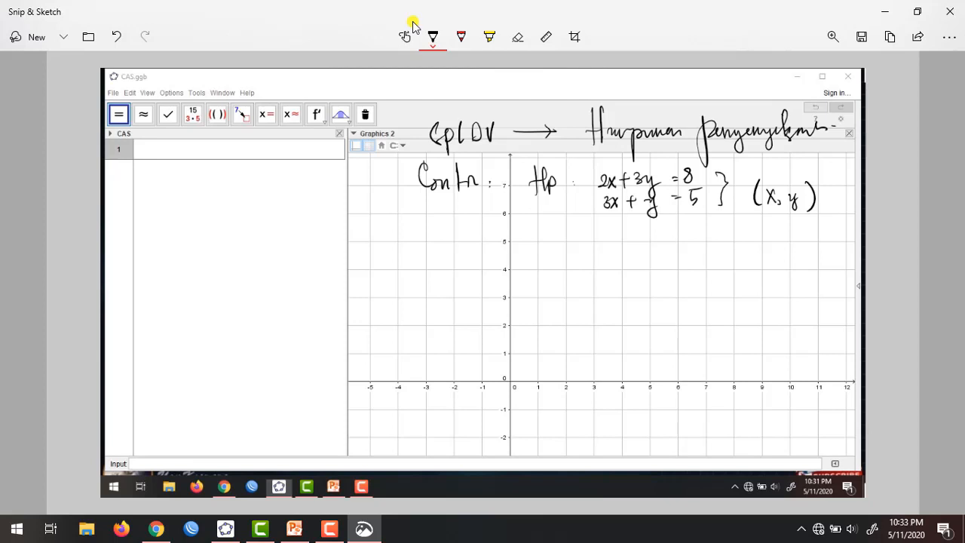
click(950, 11)
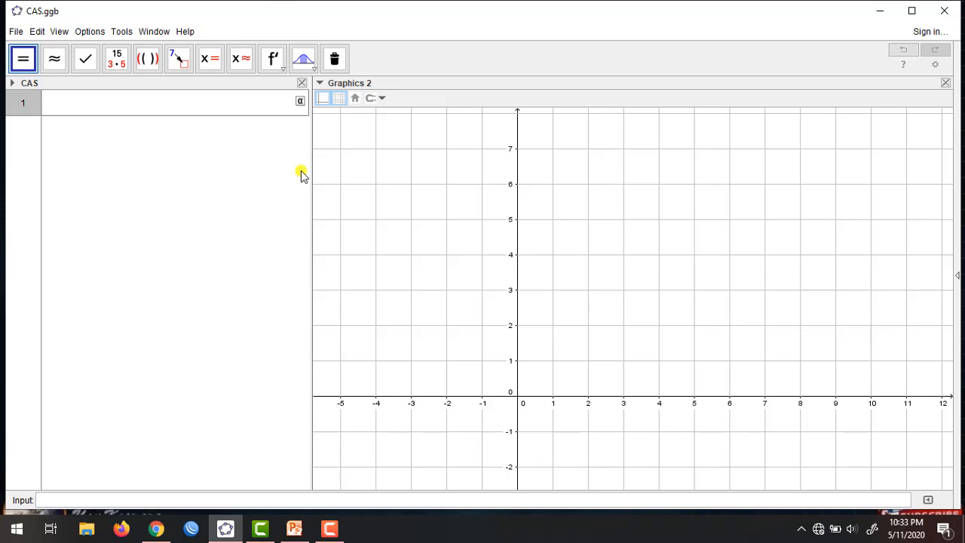
Insert the Solve[<Equation>, <Variable>] command in CAS row 1 and fill in the equation list {2x+3y=8, 3x+y=5}
text(solve)
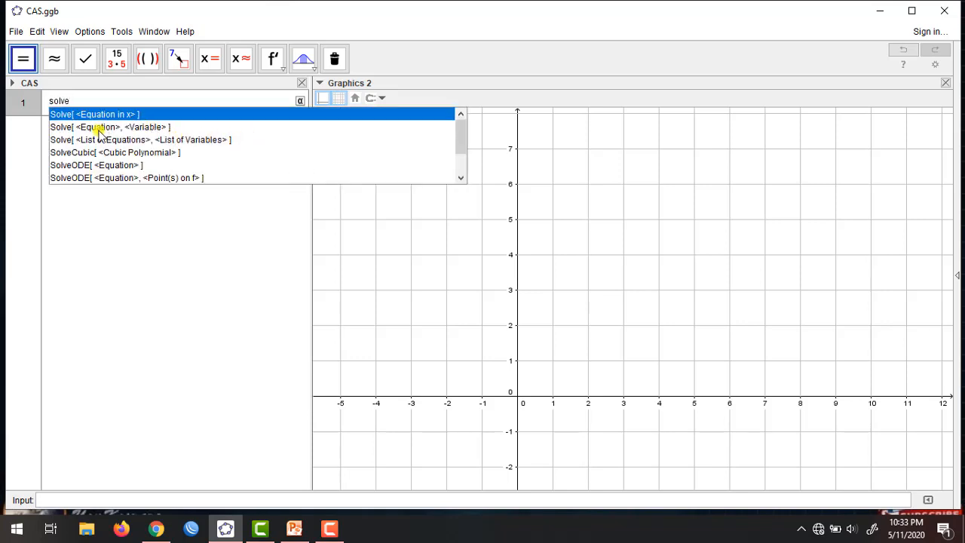
click(130, 128)
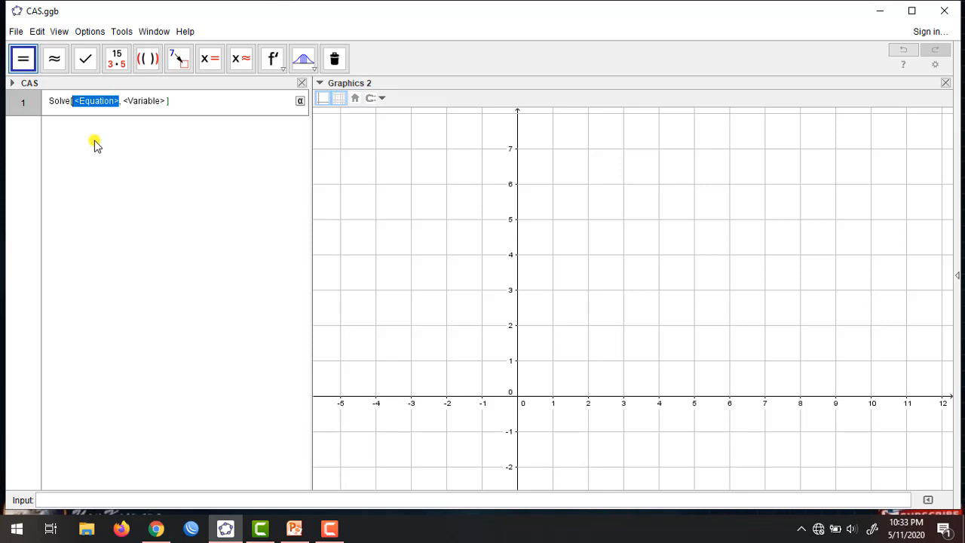
key(BackSpace)
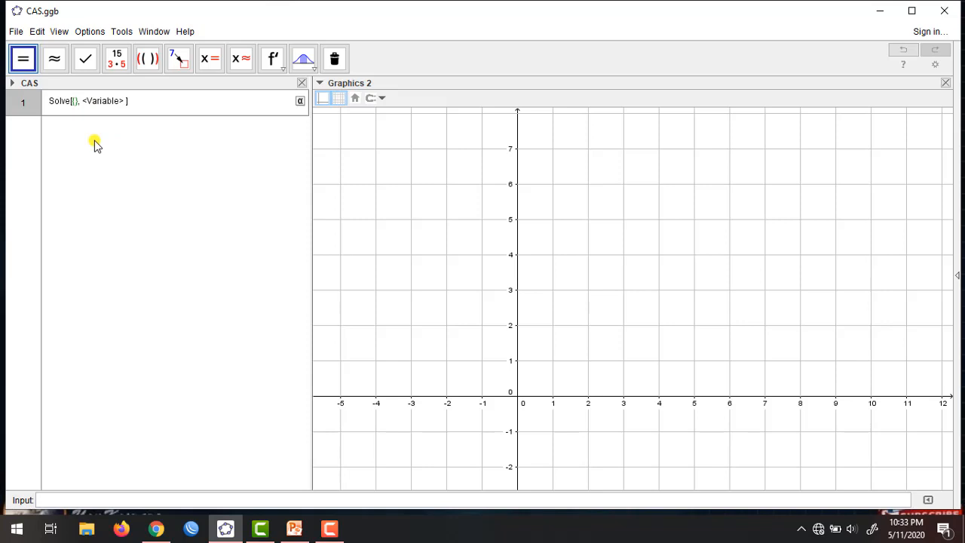
text((2x))
text(+3)
text(y)
text(=)
text(8)
text(,)
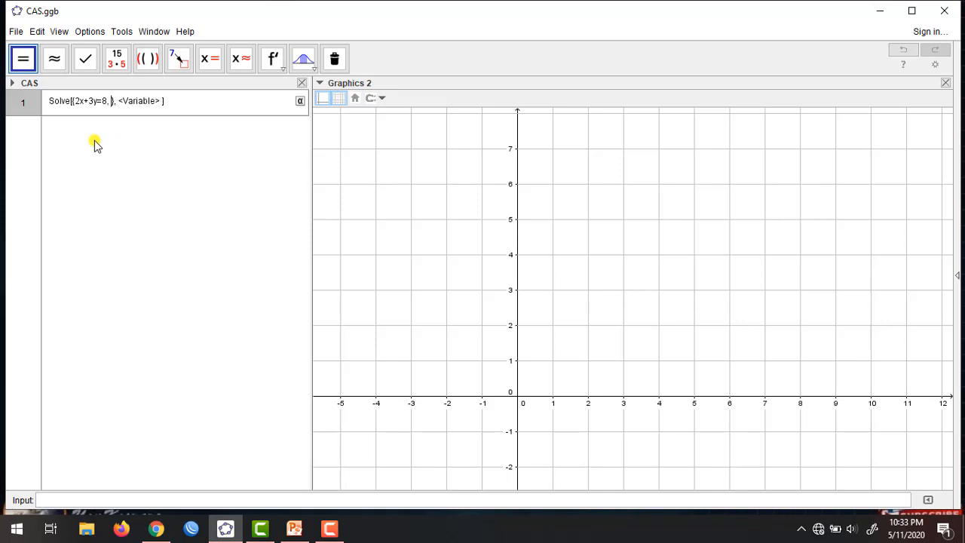
text( 3x+y=5)
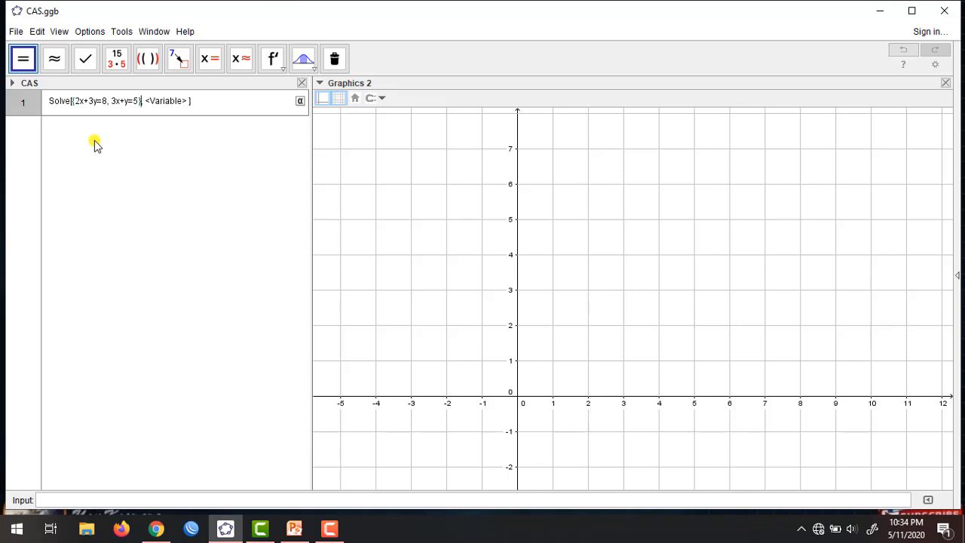
Set the Solve command's variables to {x,y} and evaluate row 1
key(Tab)
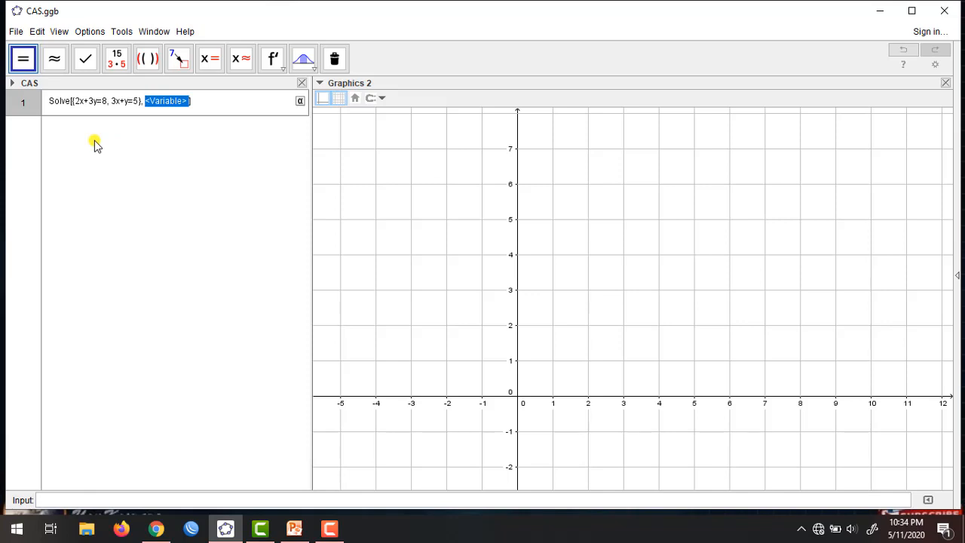
text(()
text(x,y)
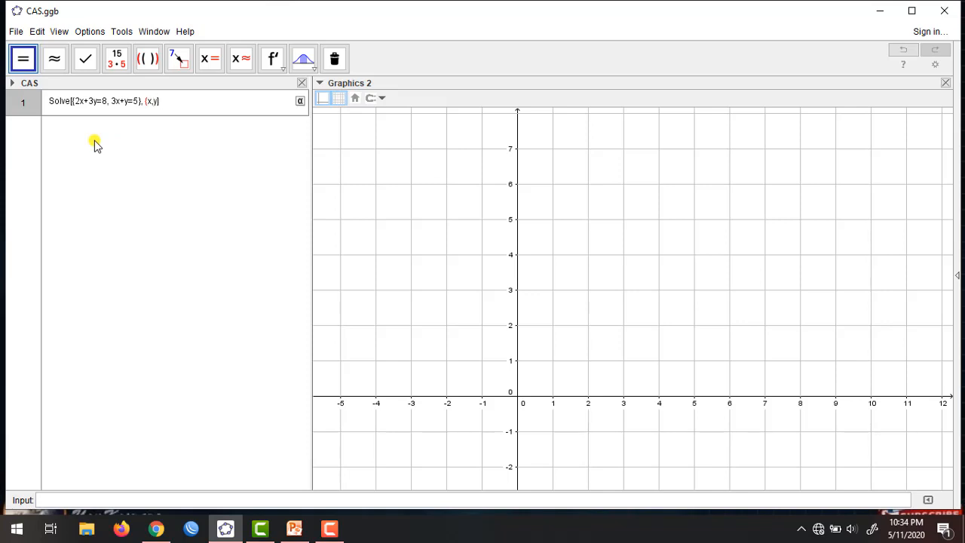
text())
text(])
key(Return)
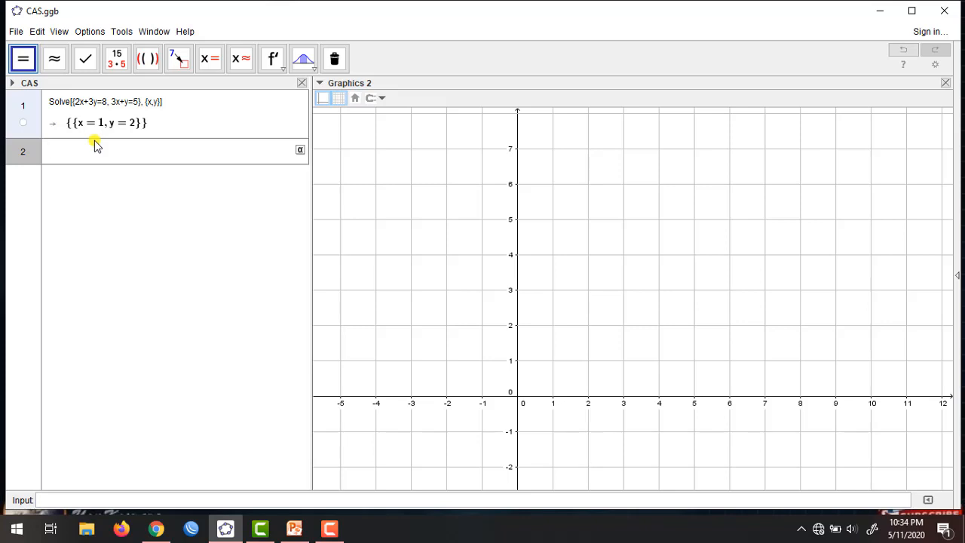
Delete the Solve row from the CAS view, and define the first line as a:=2x+3y=8 in row 1
click(30, 117)
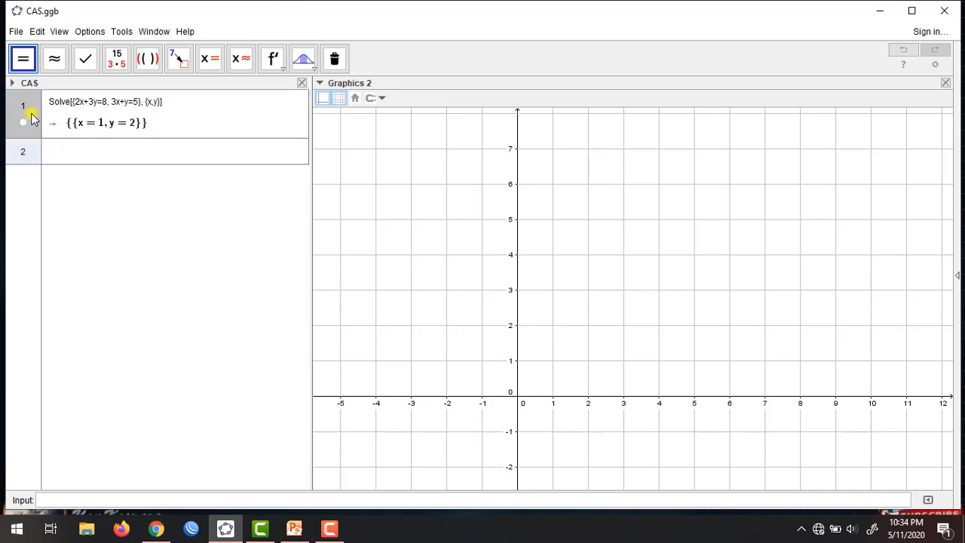
key(Delete)
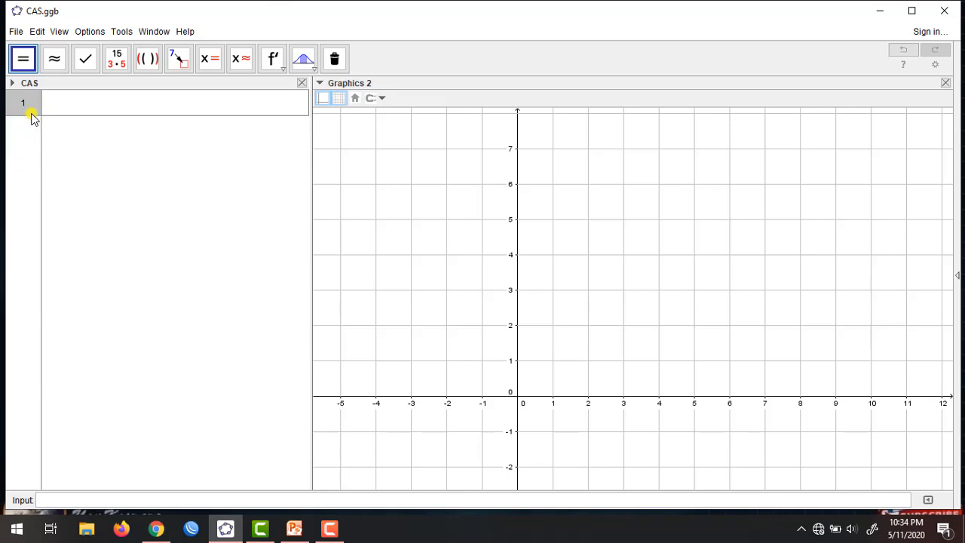
click(68, 110)
text(a:=)
text(2x+y)
key(BackSpace)
text(3y=8)
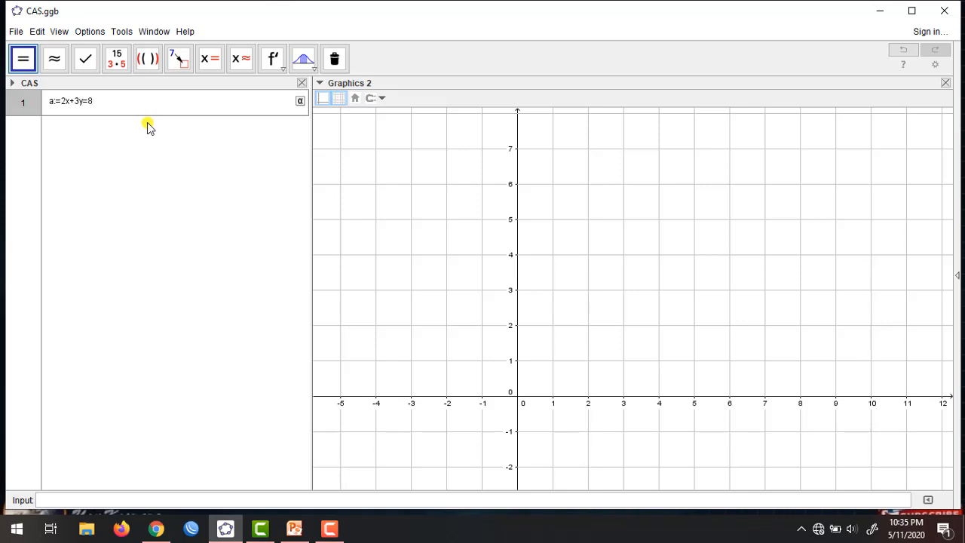
key(Return)
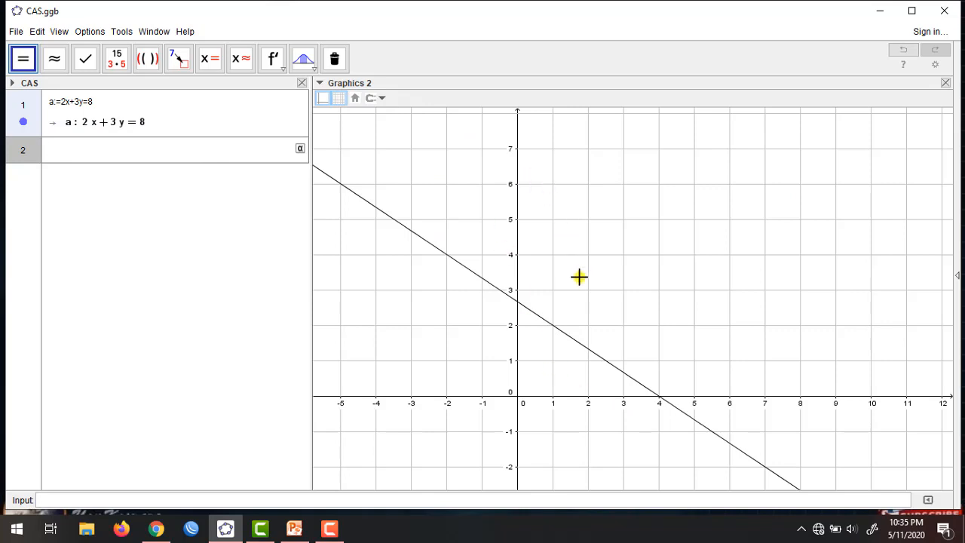
Define the second line as b:=3x+y=5 in CAS row 2, and hide and re-show its graph
drag(580, 279, 580, 221)
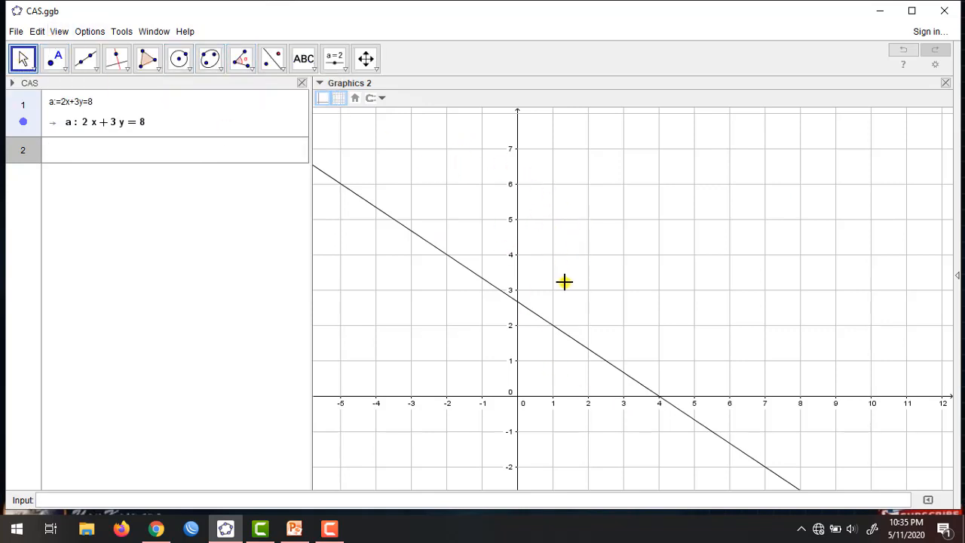
drag(564, 280, 593, 247)
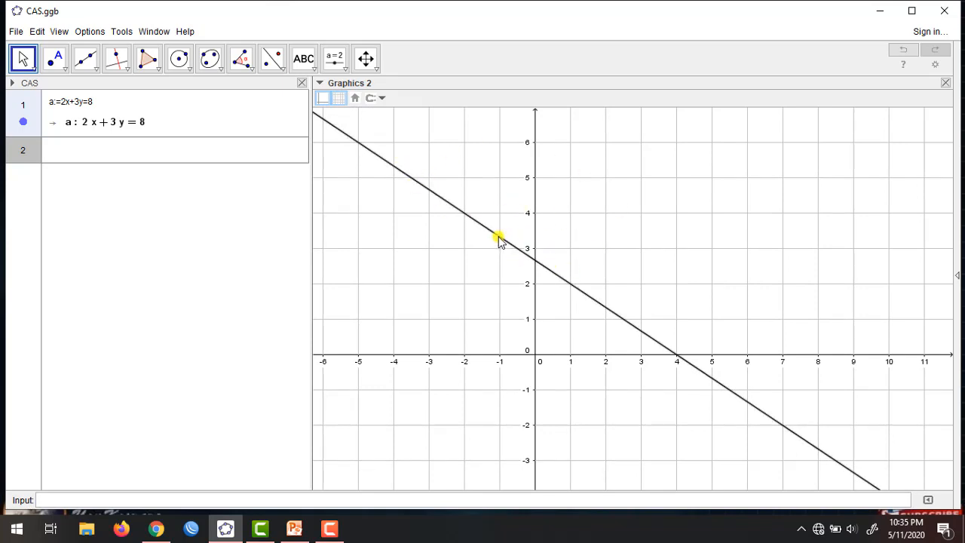
click(58, 148)
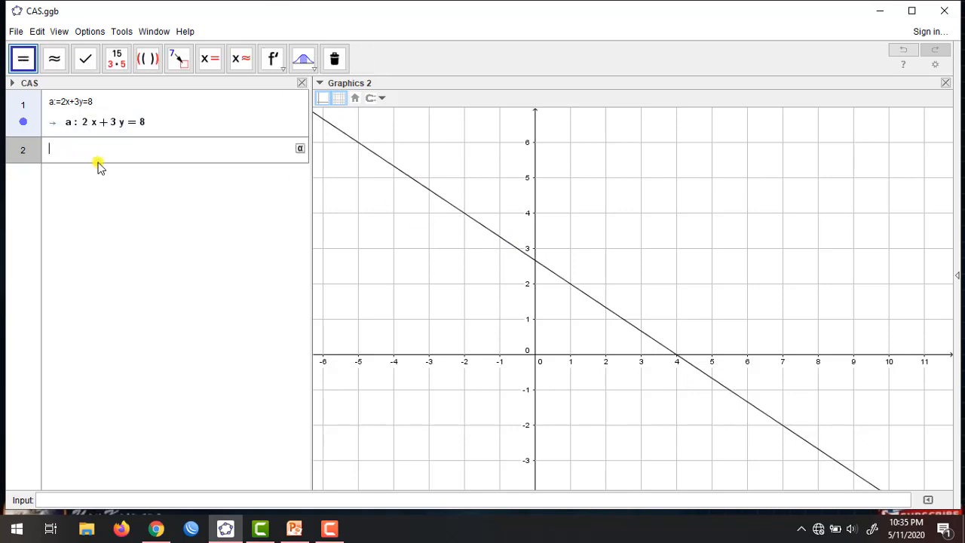
text(b:=3y)
key(BackSpace)
text(x+)
text(y=5)
key(Return)
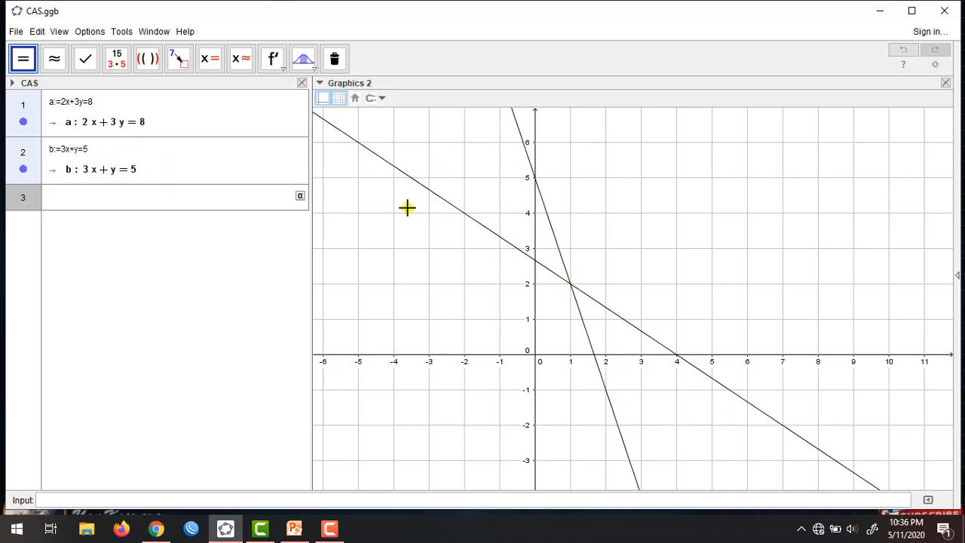
click(23, 170)
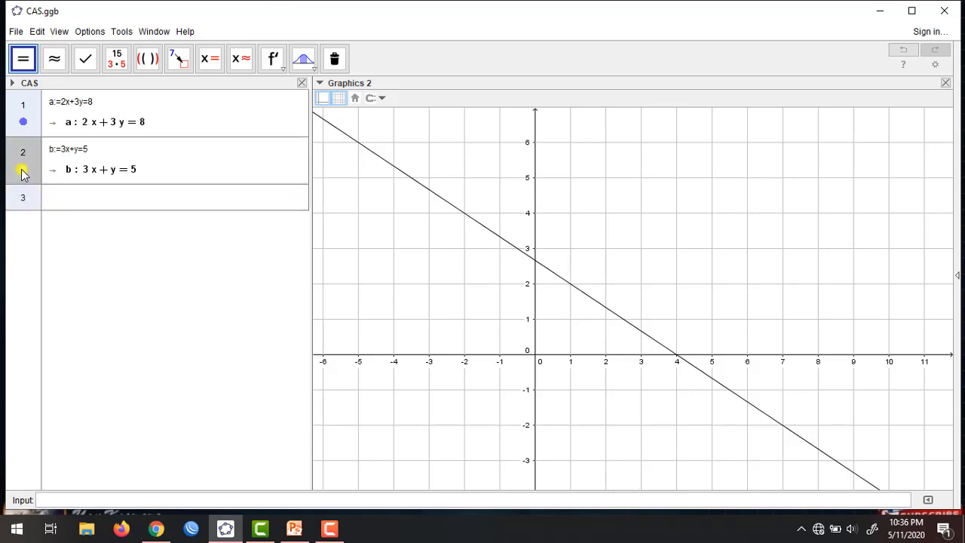
click(23, 170)
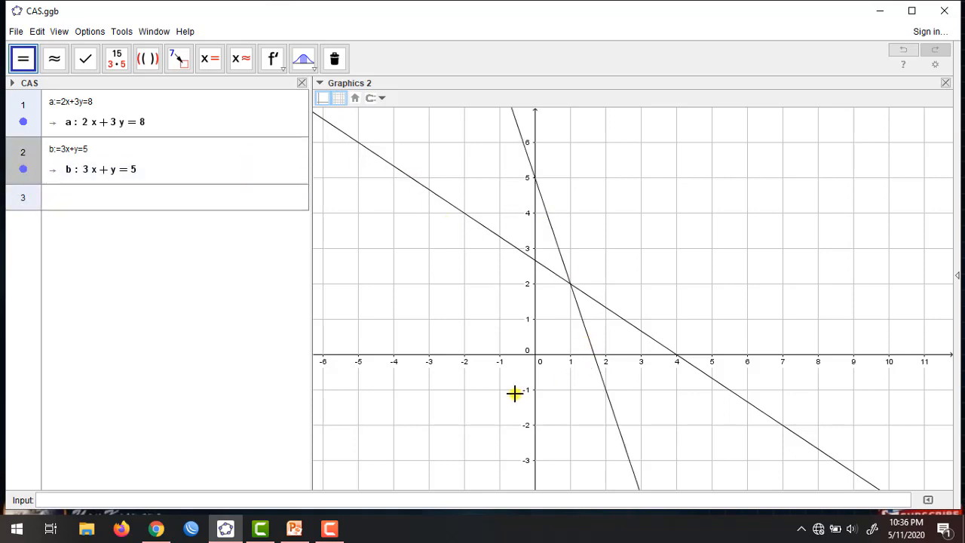
Insert the Solve[<Equation>, <Variable>] command in CAS row 3 and fill in the equation list {a,b}
click(117, 201)
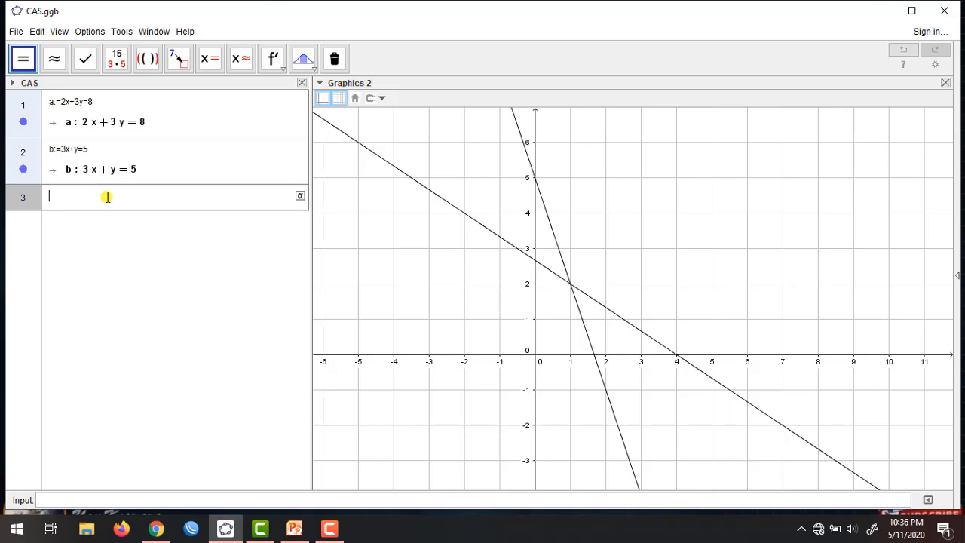
text(sol)
key(Escape)
text(ve)
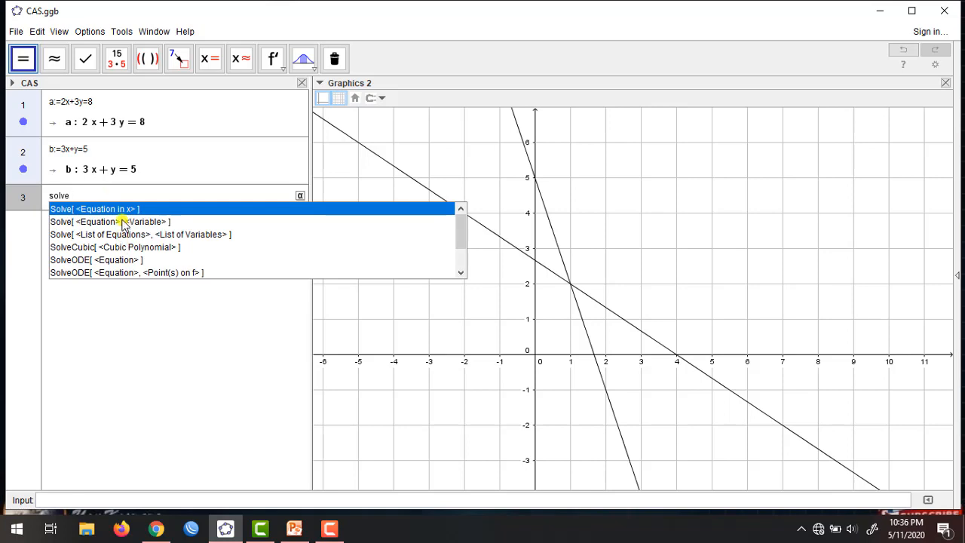
click(123, 222)
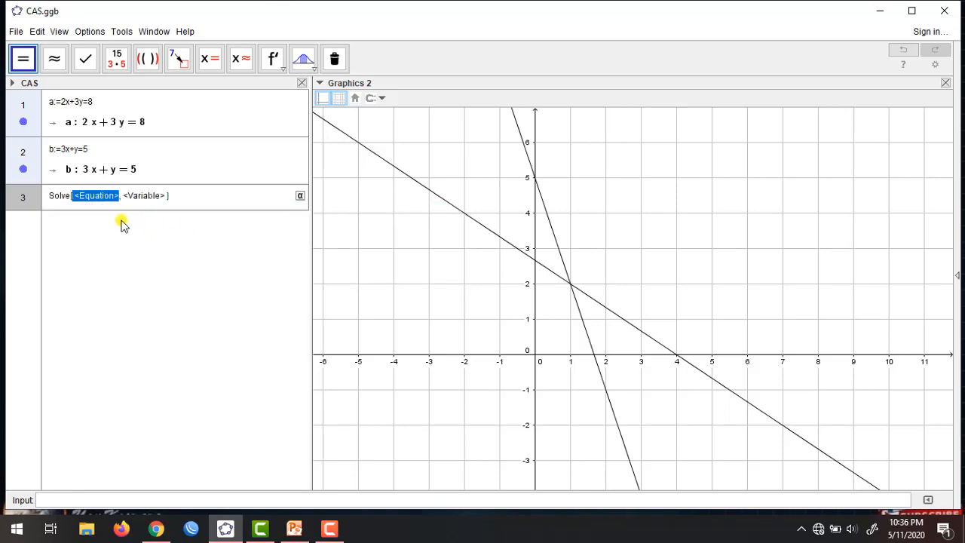
text(()
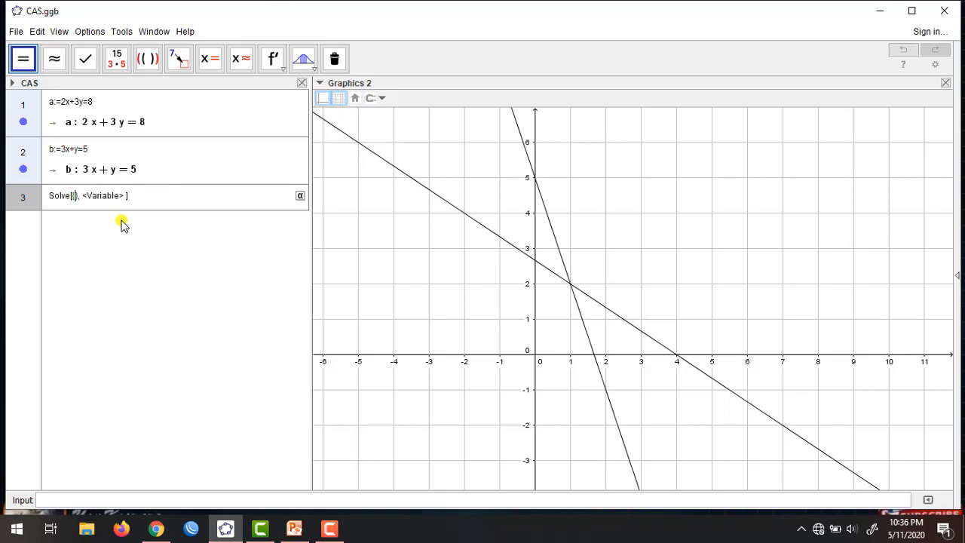
text(a,b)
key(Tab)
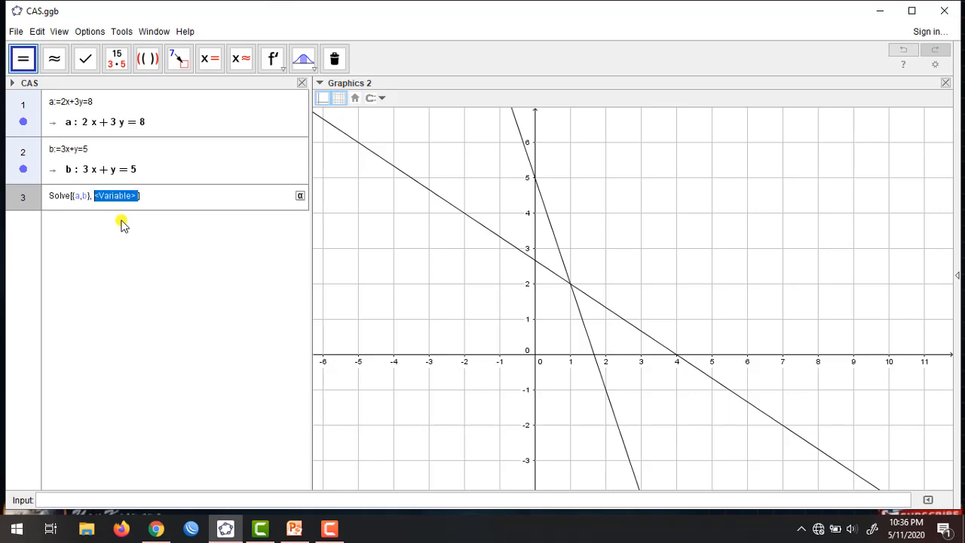
Set the Solve command's variables to {x,y}, evaluate row 3 and plot its solution in Graphics 2
text({)
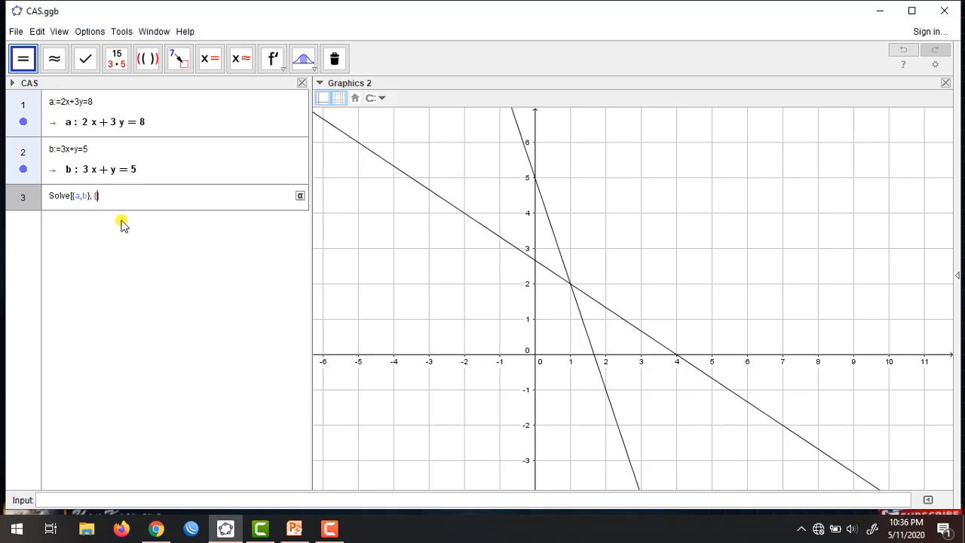
text(x,y})
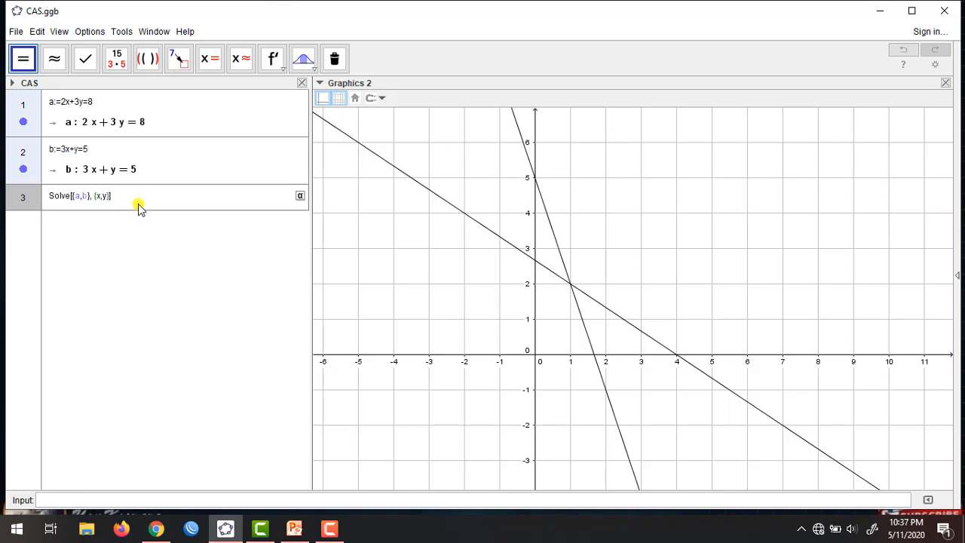
click(140, 199)
key(Return)
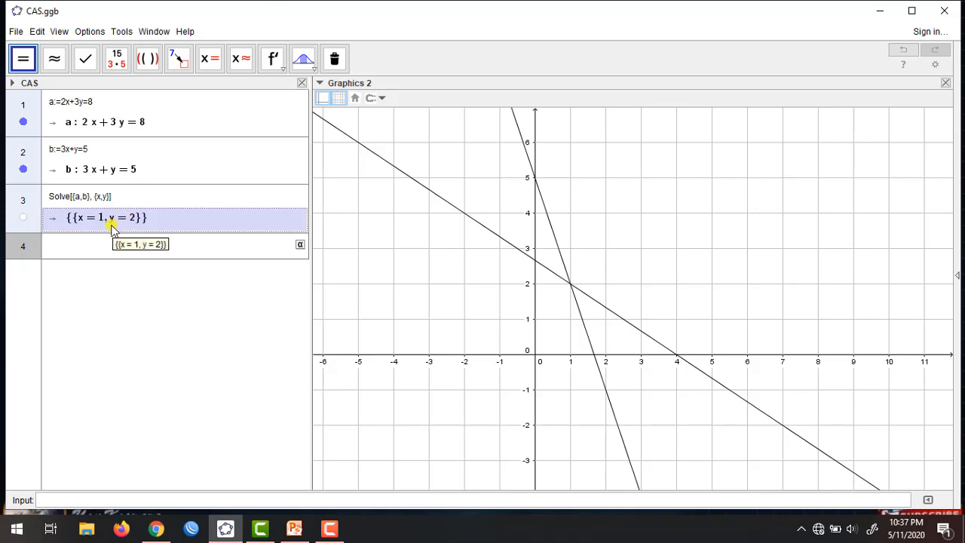
click(23, 219)
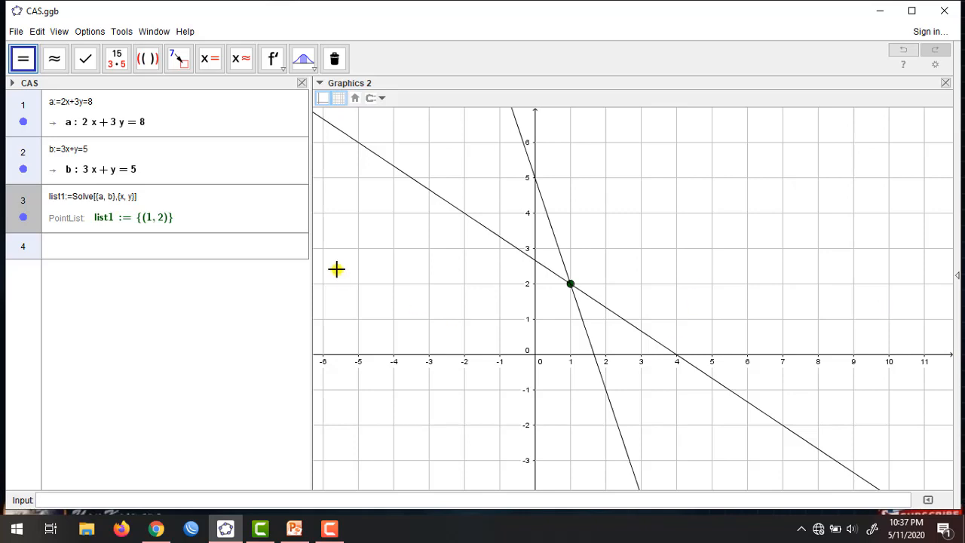
Widen Graphics 2 with the plot shifted to free space beside the lines, and capture the screen in Snip & Sketch
drag(309, 252, 216, 257)
click(392, 293)
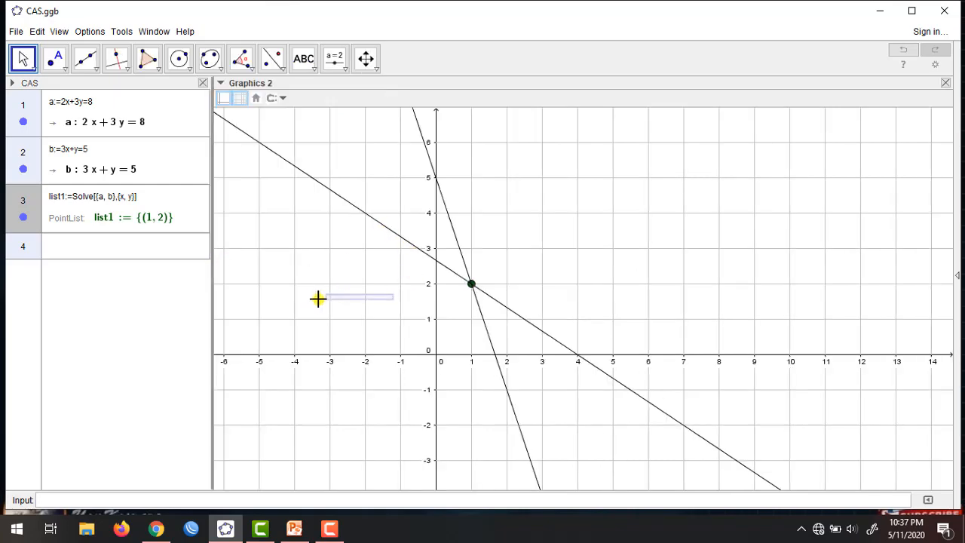
drag(338, 278, 237, 369)
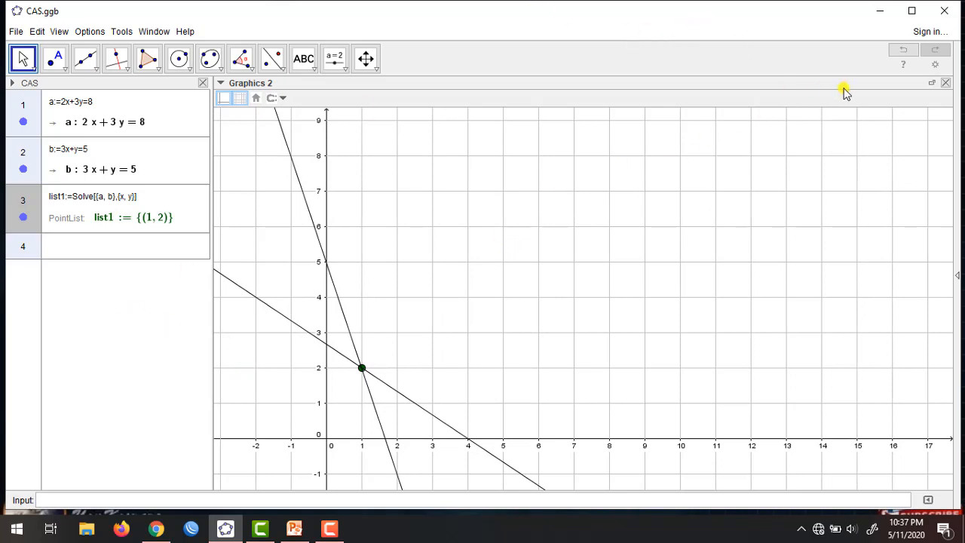
click(874, 531)
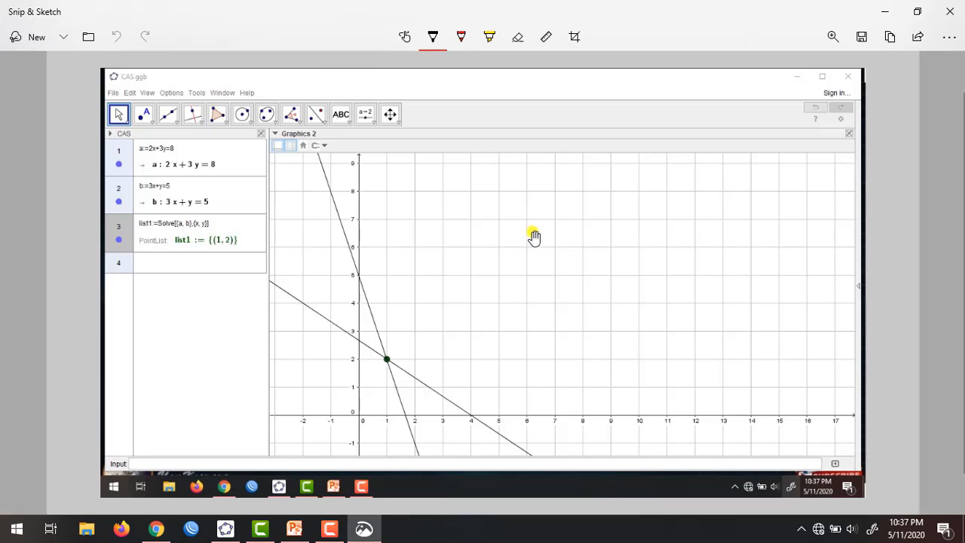
scroll(532, 237, up, 1)
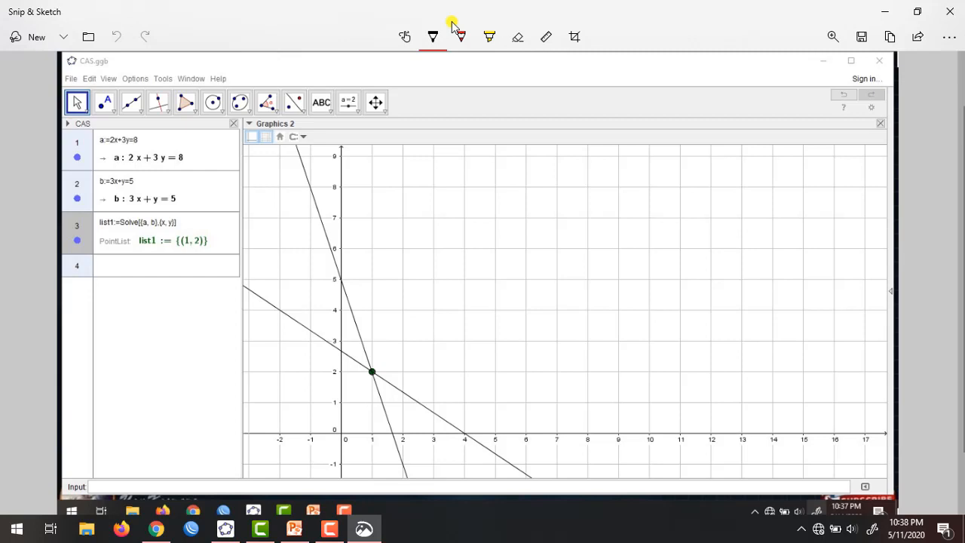
Handwrite the system 2x+3y=8 and 3x+y=5 in the empty graph area of the screenshot
drag(386, 148, 395, 161)
drag(394, 150, 404, 162)
drag(405, 149, 394, 164)
mouse_move(408, 158)
mouse_down()
mouse_move(419, 157)
mouse_move(413, 165)
mouse_up()
drag(422, 154, 430, 164)
drag(431, 153, 434, 174)
drag(449, 151, 455, 155)
drag(467, 145, 462, 159)
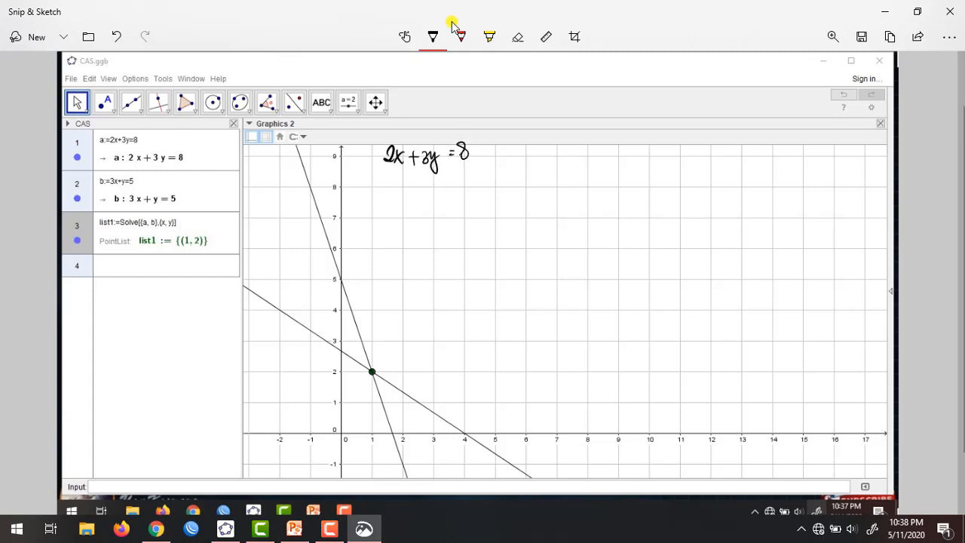
mouse_move(385, 171)
mouse_down()
mouse_move(388, 183)
mouse_move(405, 183)
mouse_up()
drag(405, 172, 396, 183)
drag(409, 177, 431, 184)
mouse_move(436, 173)
mouse_down()
mouse_move(430, 193)
mouse_move(453, 176)
mouse_up()
mouse_move(449, 180)
mouse_down()
mouse_move(466, 183)
mouse_move(458, 189)
mouse_up()
drag(458, 172, 469, 171)
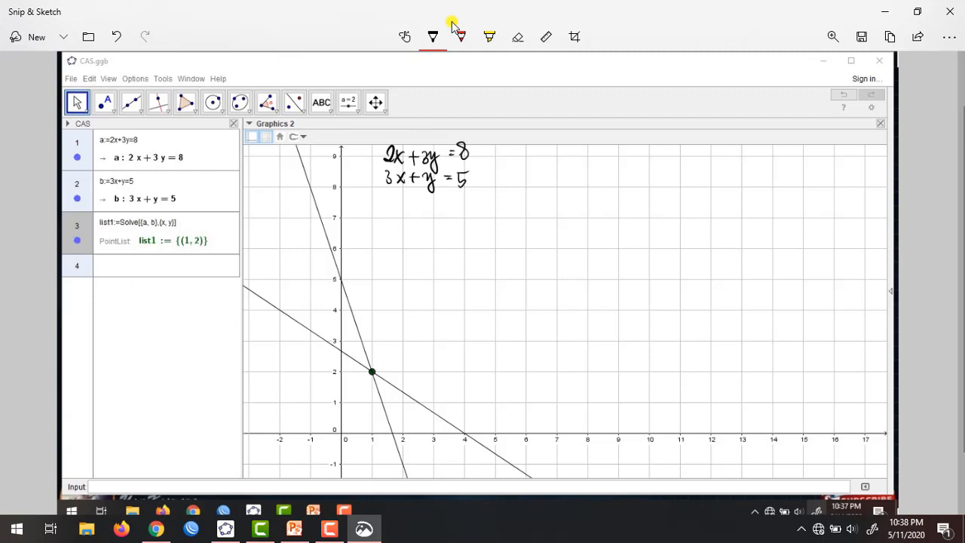
Handwrite the heading SPLDV above the graph with branches to substitution, elimination and substitution-elimination
mouse_move(494, 83)
mouse_down()
mouse_move(486, 99)
mouse_move(500, 108)
mouse_up()
mouse_move(498, 88)
mouse_down()
mouse_move(507, 103)
mouse_move(519, 101)
mouse_up()
mouse_move(519, 88)
mouse_down()
mouse_move(525, 85)
mouse_move(519, 100)
mouse_up()
drag(528, 85, 666, 63)
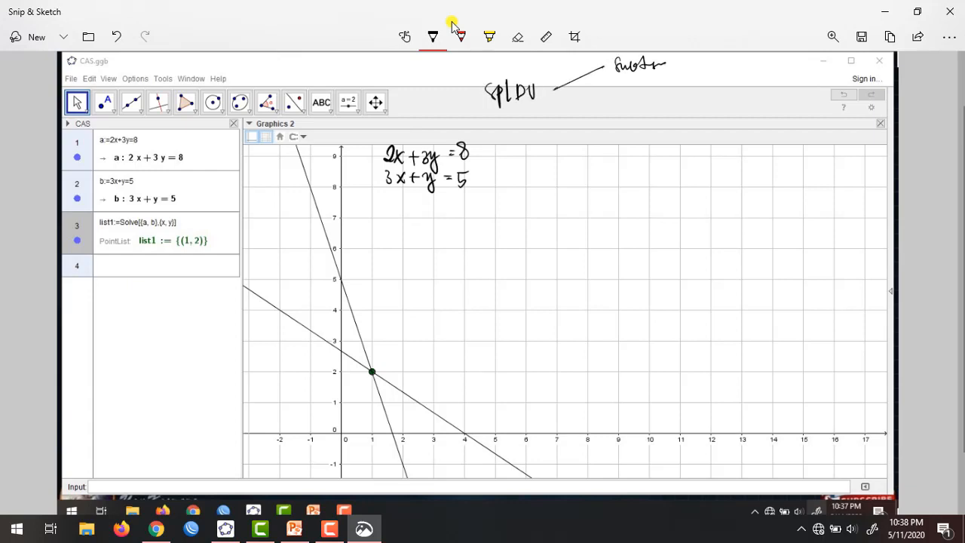
mouse_move(554, 89)
mouse_down()
mouse_move(629, 76)
mouse_move(639, 89)
mouse_move(674, 83)
mouse_move(602, 104)
mouse_move(684, 107)
mouse_up()
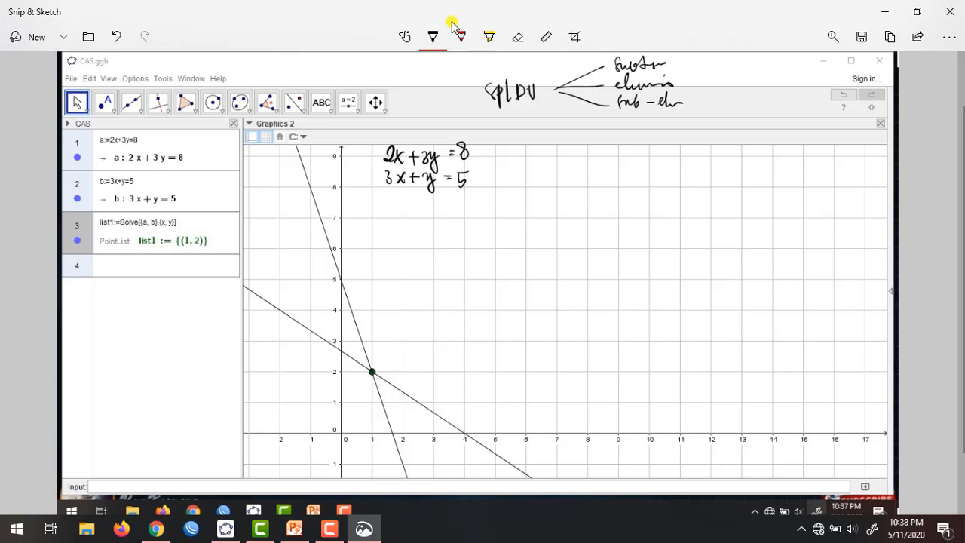
Add branches from SPLDV to the elimination-substitution, matrix and OBE methods
drag(555, 90, 612, 120)
mouse_move(620, 122)
mouse_down()
mouse_move(639, 113)
mouse_move(630, 127)
mouse_up()
drag(653, 123, 668, 126)
drag(675, 117, 694, 123)
mouse_move(555, 91)
mouse_down()
mouse_move(610, 143)
mouse_move(632, 146)
mouse_up()
drag(639, 141, 647, 144)
drag(642, 139, 652, 138)
drag(653, 140, 660, 146)
drag(664, 140, 671, 146)
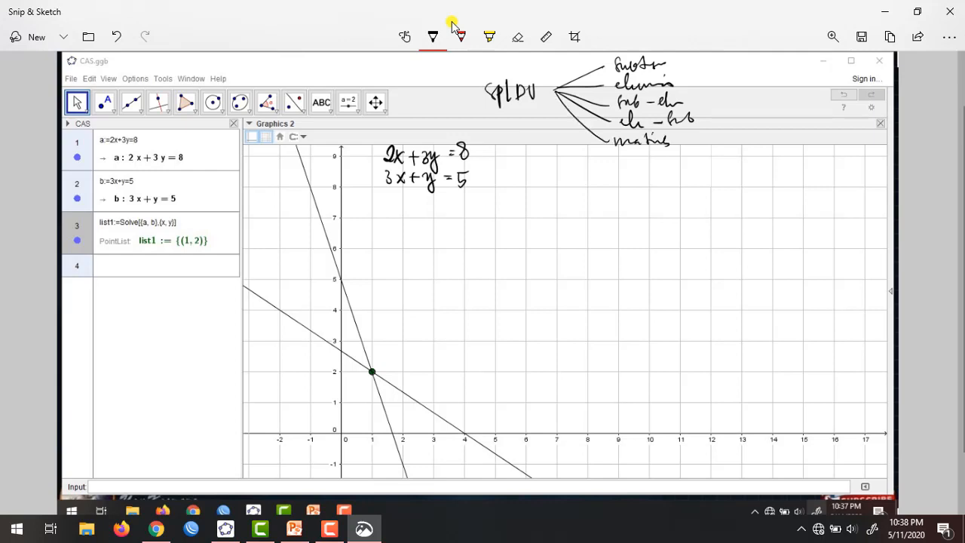
mouse_move(558, 93)
mouse_down()
mouse_move(617, 154)
mouse_move(628, 153)
mouse_up()
drag(638, 152, 642, 163)
mouse_move(655, 153)
mouse_down()
mouse_move(655, 166)
mouse_move(665, 151)
mouse_up()
drag(655, 159, 664, 160)
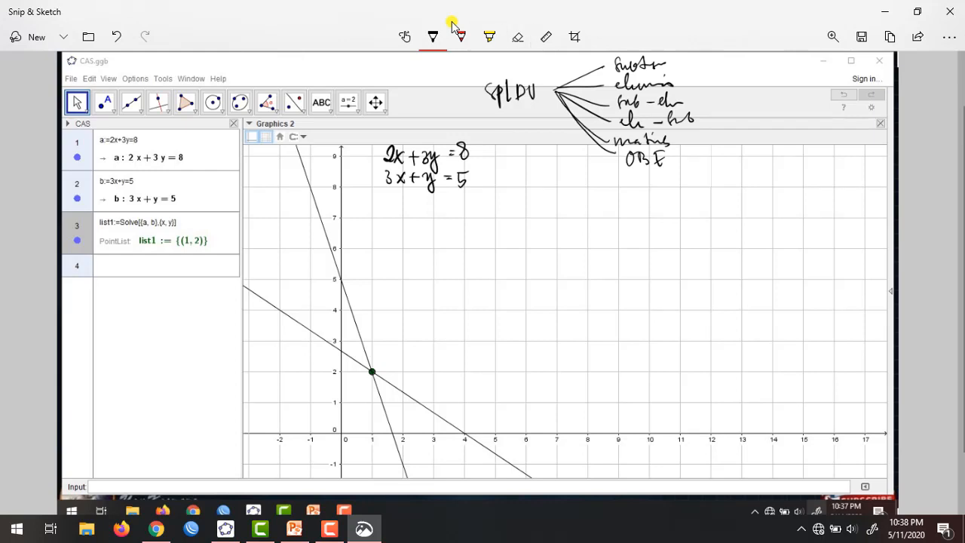
Rule off the handwritten system and mark the multipliers ×3 and ×2 beside its two equations
drag(371, 193, 514, 196)
drag(479, 122, 484, 200)
drag(488, 146, 488, 156)
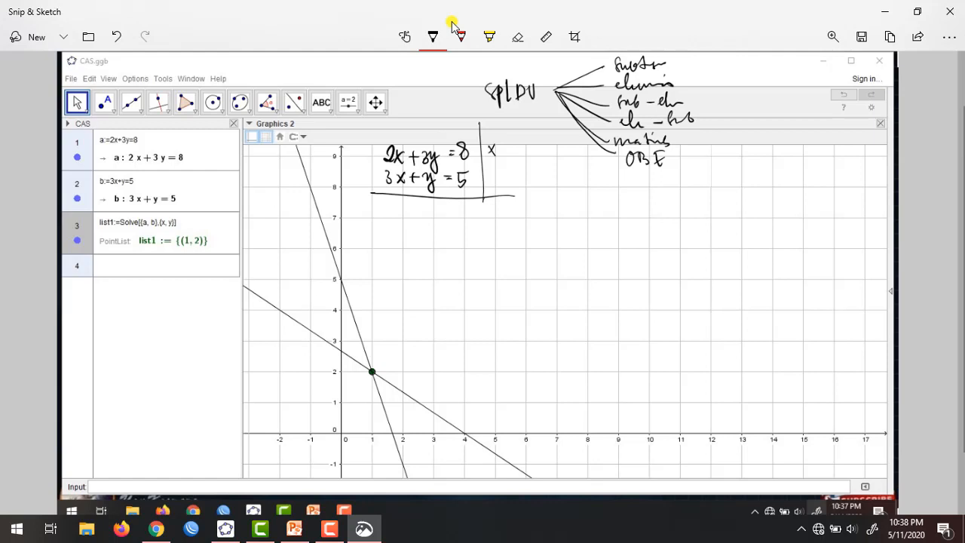
drag(504, 148, 497, 183)
mouse_move(497, 170)
mouse_down()
mouse_move(490, 184)
mouse_move(513, 180)
mouse_up()
Write the multiplied equations 6x+9y=24 and 6x+2y=10 below the first system
drag(393, 201, 392, 211)
mouse_move(401, 208)
mouse_down()
mouse_move(410, 219)
mouse_move(401, 219)
mouse_up()
mouse_move(413, 212)
mouse_down()
mouse_move(435, 226)
mouse_move(451, 218)
mouse_up()
drag(454, 209, 448, 226)
drag(466, 212, 491, 218)
drag(492, 204, 496, 222)
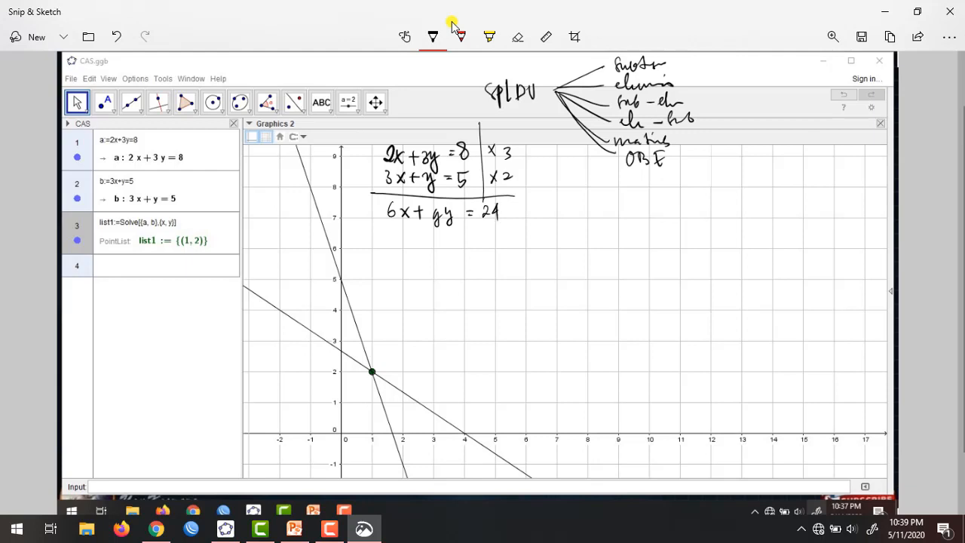
mouse_move(395, 218)
mouse_down()
mouse_move(391, 233)
mouse_move(413, 240)
mouse_up()
mouse_move(413, 229)
mouse_down()
mouse_move(405, 240)
mouse_move(432, 236)
mouse_up()
mouse_move(427, 230)
mouse_down()
mouse_move(427, 243)
mouse_move(455, 240)
mouse_up()
mouse_move(459, 231)
mouse_down()
mouse_move(452, 248)
mouse_move(489, 240)
mouse_up()
drag(498, 227, 497, 227)
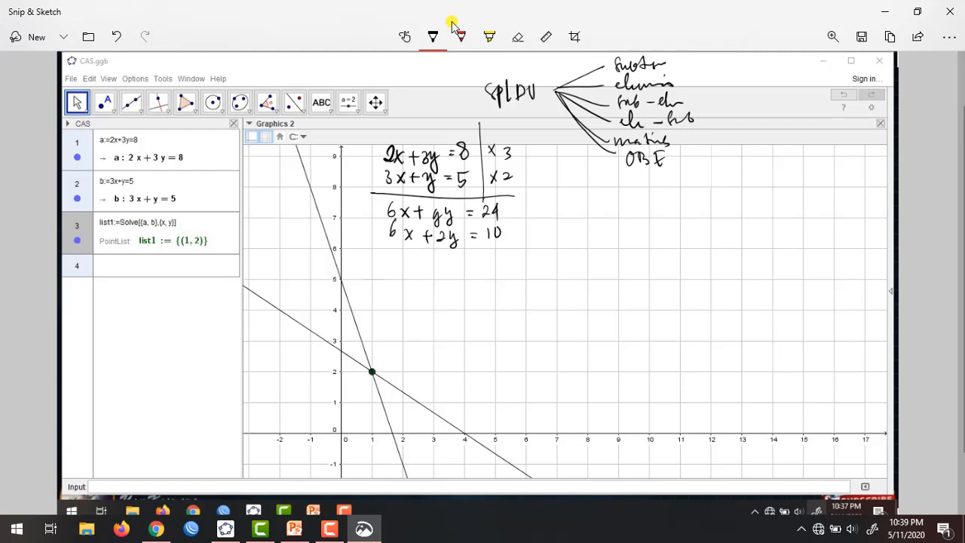
Write out the subtraction of the multiplied equations as 7y=14 and box y=2
drag(391, 251, 518, 241)
drag(403, 256, 402, 257)
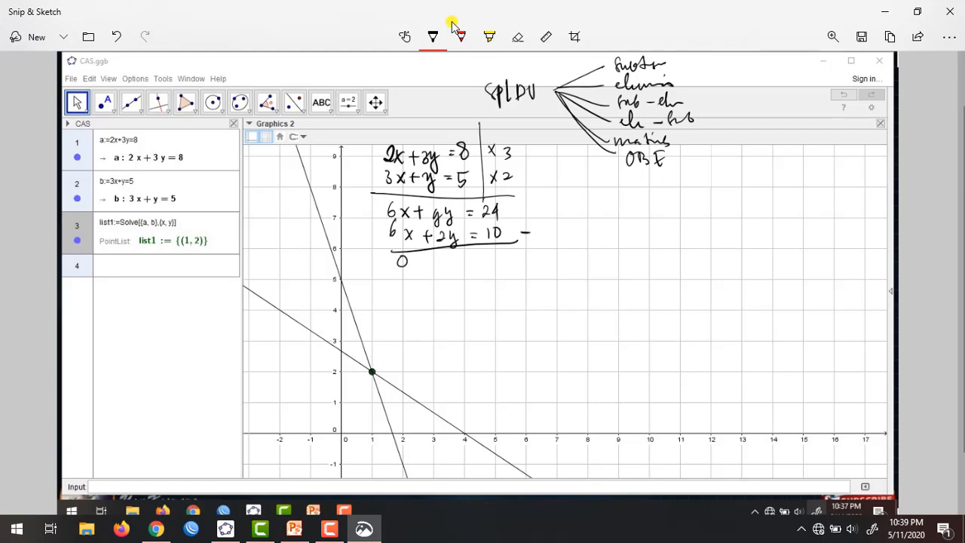
drag(441, 256, 444, 268)
drag(452, 256, 456, 274)
drag(473, 259, 479, 258)
mouse_move(491, 254)
mouse_down()
mouse_move(490, 267)
mouse_move(503, 264)
mouse_up()
mouse_move(501, 255)
mouse_down()
mouse_move(501, 273)
mouse_move(460, 285)
mouse_move(461, 297)
mouse_up()
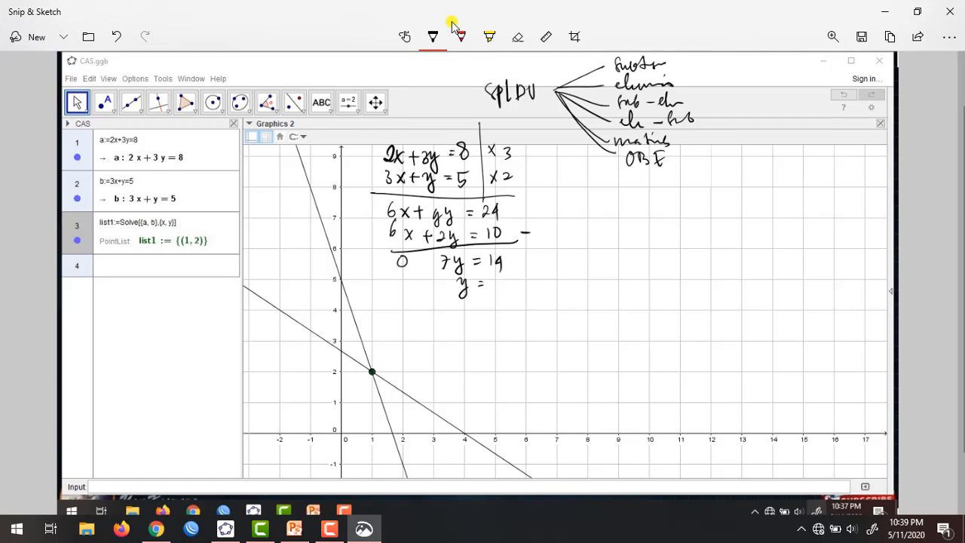
mouse_move(493, 282)
mouse_down()
mouse_move(500, 288)
mouse_move(452, 302)
mouse_move(499, 298)
mouse_up()
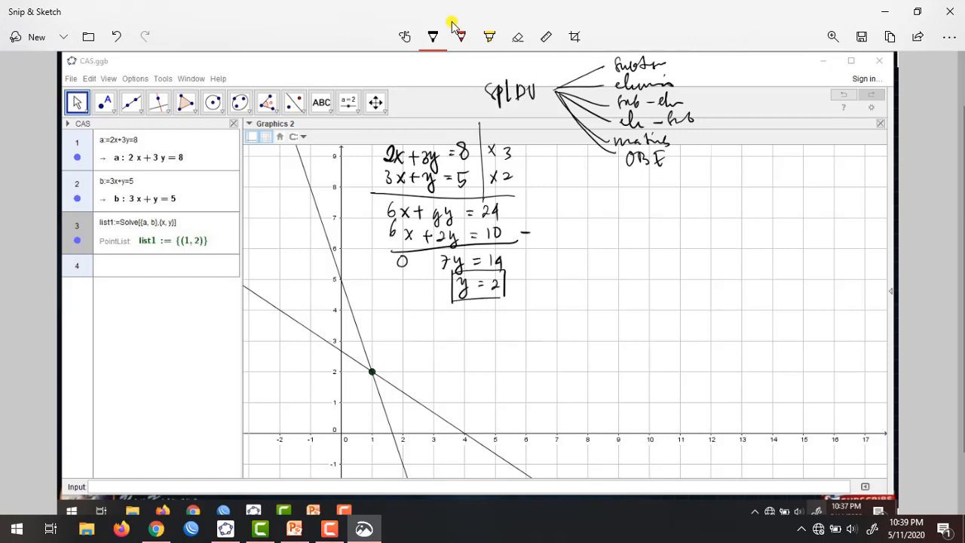
Handwrite the system 2x+3y=8 and 3x+y=5 again beneath the OBE branch
drag(582, 186, 604, 195)
mouse_move(604, 186)
mouse_down()
mouse_move(594, 195)
mouse_move(613, 198)
mouse_up()
mouse_move(609, 191)
mouse_down()
mouse_move(627, 204)
mouse_move(619, 198)
mouse_move(647, 194)
mouse_up()
mouse_move(662, 181)
mouse_down()
mouse_move(658, 197)
mouse_move(661, 180)
mouse_up()
drag(590, 206, 592, 218)
mouse_move(598, 207)
mouse_down()
mouse_move(601, 217)
mouse_move(621, 217)
mouse_up()
drag(616, 211, 626, 211)
drag(628, 207, 633, 225)
drag(658, 210, 671, 217)
drag(670, 200, 679, 200)
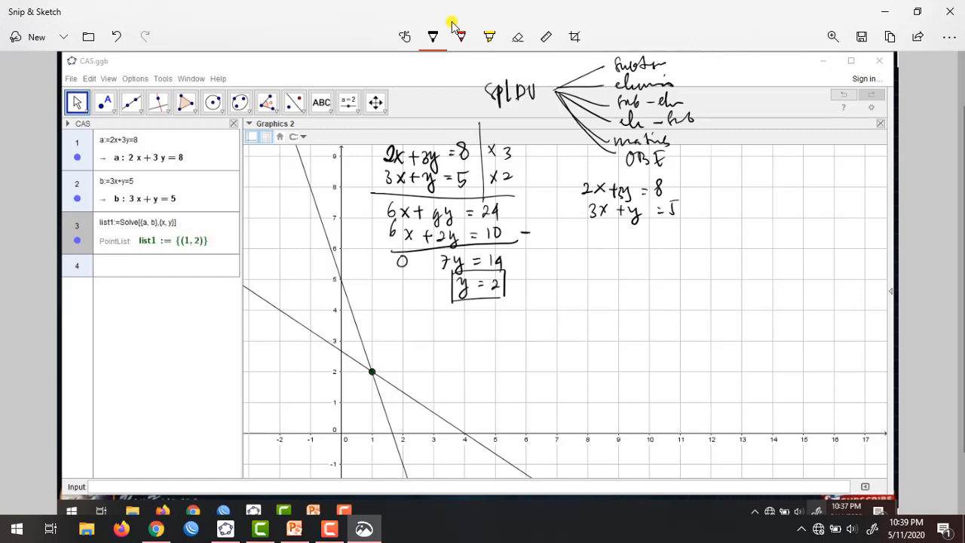
Rule off the second copy of the system, mark the multipliers ×1 and ×3, and retrace its y coefficient 3
drag(587, 223, 701, 220)
drag(693, 170, 697, 233)
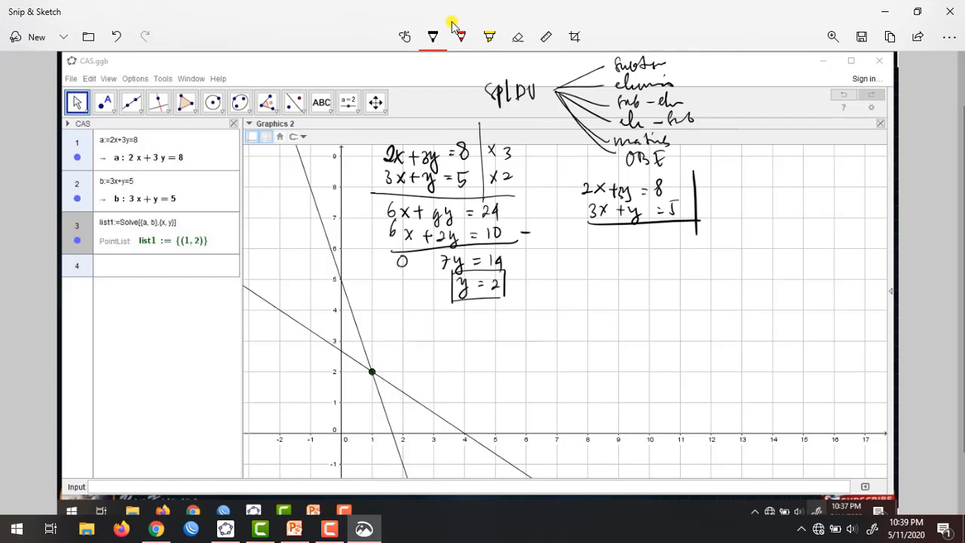
mouse_move(702, 183)
mouse_down()
mouse_move(710, 190)
mouse_move(701, 192)
mouse_up()
mouse_move(716, 183)
mouse_down()
mouse_move(703, 212)
mouse_move(714, 215)
mouse_up()
drag(618, 186, 618, 200)
Write the multiplied equations 2x+3y=8 and 9x+3y=15 below the second copy of the system
drag(586, 234, 596, 244)
mouse_move(599, 236)
mouse_down()
mouse_move(606, 246)
mouse_move(598, 248)
mouse_up()
drag(612, 241, 631, 246)
drag(635, 237, 647, 251)
drag(654, 237, 663, 237)
drag(653, 241, 670, 241)
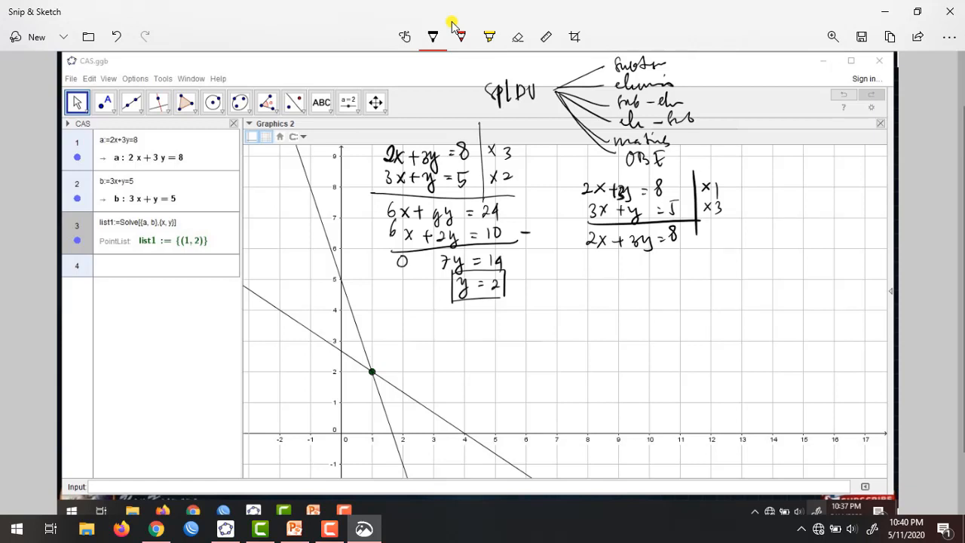
mouse_move(595, 258)
mouse_down()
mouse_move(590, 272)
mouse_move(627, 262)
mouse_up()
mouse_move(622, 254)
mouse_down()
mouse_move(622, 268)
mouse_move(652, 265)
mouse_up()
mouse_move(659, 256)
mouse_down()
mouse_move(650, 278)
mouse_move(676, 262)
mouse_up()
drag(667, 266, 675, 265)
drag(683, 254, 686, 264)
drag(689, 249, 701, 247)
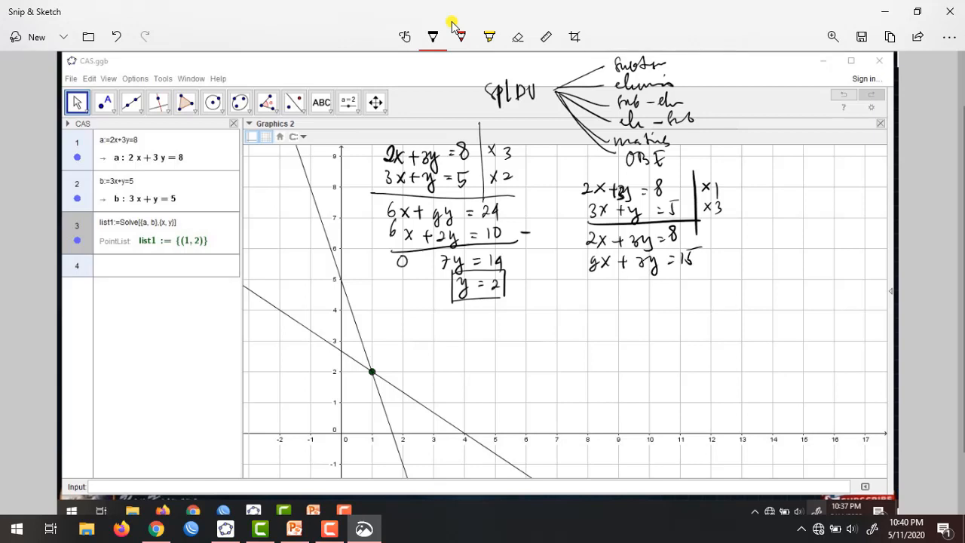
Write out the subtraction as -7x+0=-7, simplify it through x=-7/-7 and box x=1
drag(586, 279, 732, 263)
mouse_move(647, 284)
mouse_down()
mouse_move(649, 297)
mouse_move(646, 283)
mouse_up()
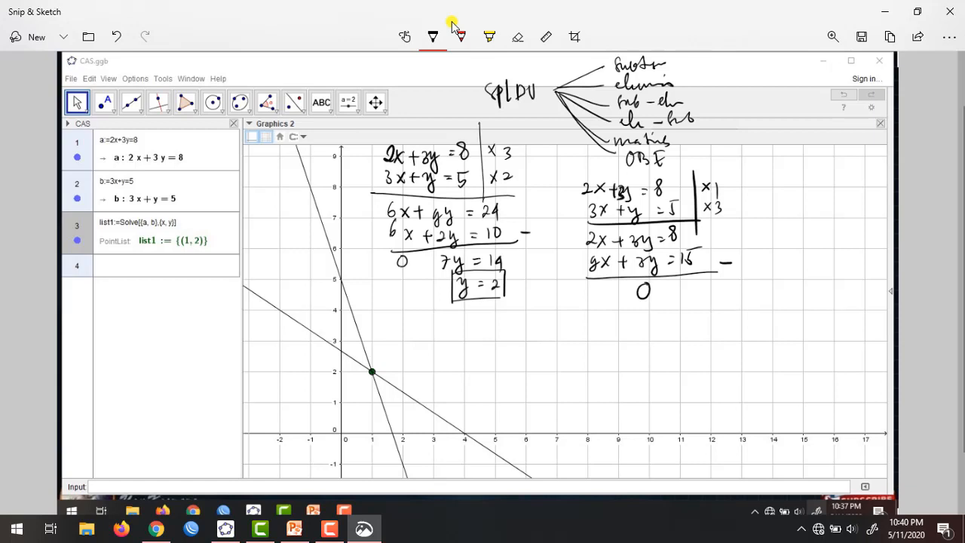
drag(586, 293, 594, 293)
mouse_move(598, 288)
mouse_down()
mouse_move(602, 301)
mouse_move(609, 292)
mouse_up()
drag(609, 290, 607, 300)
drag(671, 294, 678, 293)
drag(683, 289, 692, 289)
mouse_move(694, 284)
mouse_down()
mouse_move(696, 300)
mouse_move(704, 291)
mouse_up()
drag(623, 293, 631, 293)
mouse_move(628, 288)
mouse_down()
mouse_move(627, 300)
mouse_move(668, 319)
mouse_up()
mouse_move(668, 307)
mouse_down()
mouse_move(658, 319)
mouse_move(679, 313)
mouse_up()
drag(671, 317, 692, 312)
drag(701, 305, 718, 317)
drag(690, 328, 715, 323)
mouse_move(713, 323)
mouse_down()
mouse_move(681, 351)
mouse_move(701, 359)
mouse_move(667, 360)
mouse_up()
drag(666, 348, 651, 365)
drag(652, 340, 715, 338)
mouse_move(716, 338)
mouse_down()
mouse_move(717, 360)
mouse_move(653, 367)
mouse_up()
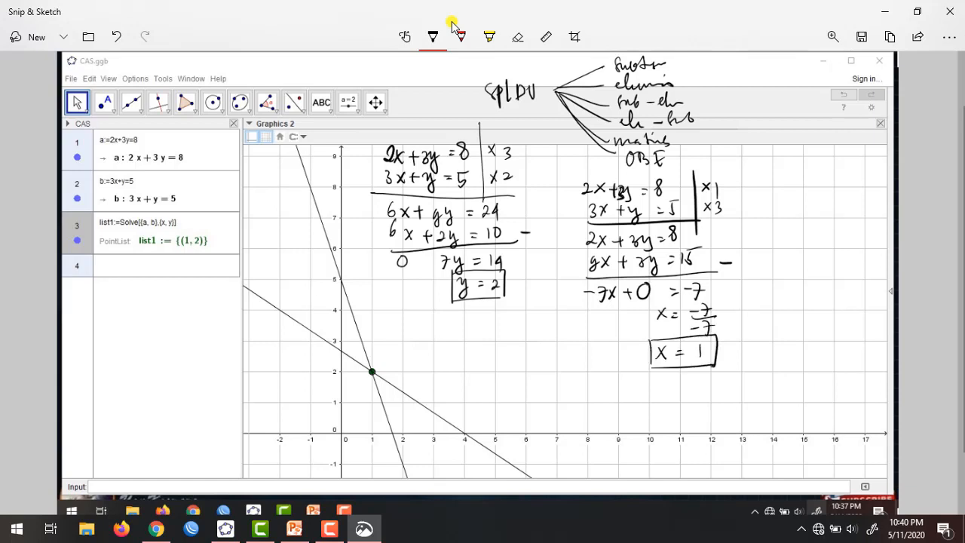
Handwrite the solution set Hp {x,y | x=1, y=2} below the boxed x result
drag(582, 374, 580, 411)
mouse_move(574, 398)
mouse_down()
mouse_move(599, 392)
mouse_move(596, 421)
mouse_up()
mouse_move(595, 391)
mouse_down()
mouse_move(603, 398)
mouse_move(619, 388)
mouse_move(623, 404)
mouse_up()
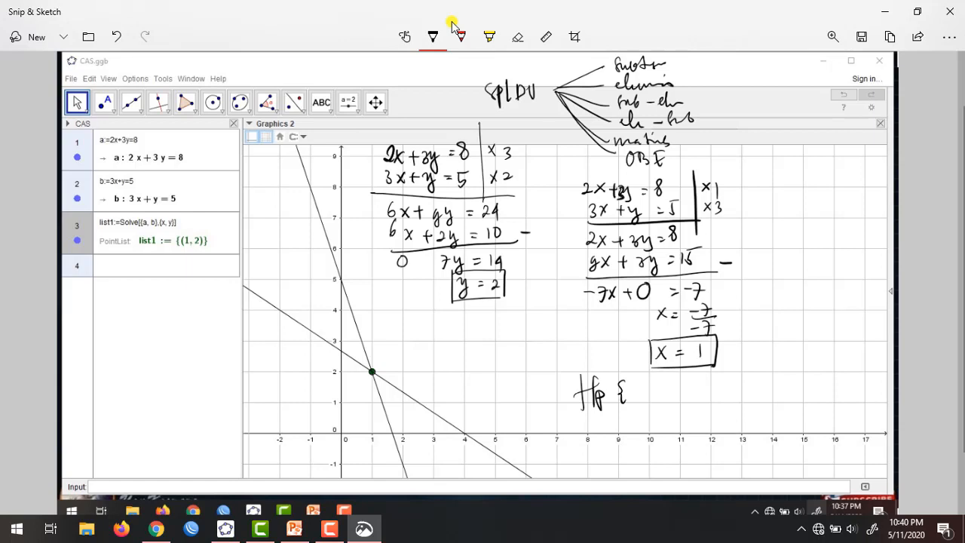
drag(634, 386, 643, 397)
mouse_move(642, 386)
mouse_down()
mouse_move(634, 397)
mouse_move(668, 398)
mouse_move(660, 401)
mouse_up()
drag(677, 389, 683, 389)
mouse_move(677, 393)
mouse_down()
mouse_move(698, 403)
mouse_move(725, 394)
mouse_up()
drag(730, 385, 723, 404)
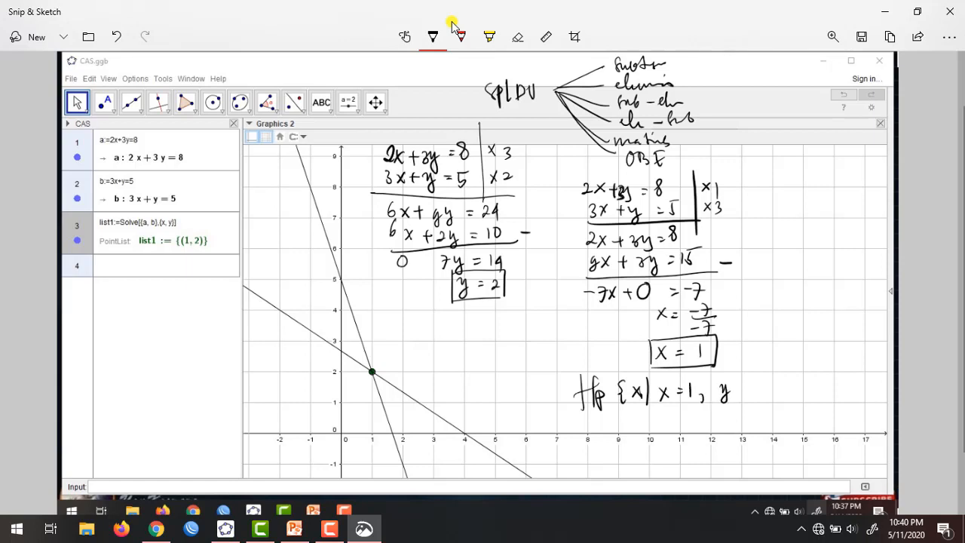
drag(644, 385, 646, 396)
mouse_move(747, 385)
mouse_down()
mouse_move(756, 392)
mouse_move(778, 386)
mouse_move(773, 403)
mouse_up()
Label the intersection point of the lines (1,2), and close Snip & Sketch to return to GeoGebra
mouse_move(385, 357)
mouse_down()
mouse_move(383, 373)
mouse_move(399, 373)
mouse_up()
drag(407, 361, 418, 370)
drag(420, 351, 420, 370)
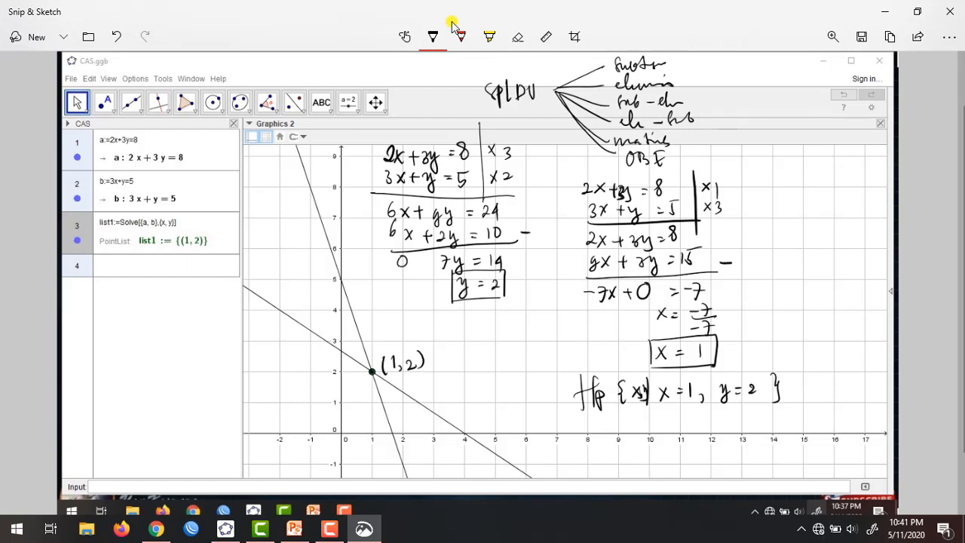
click(950, 11)
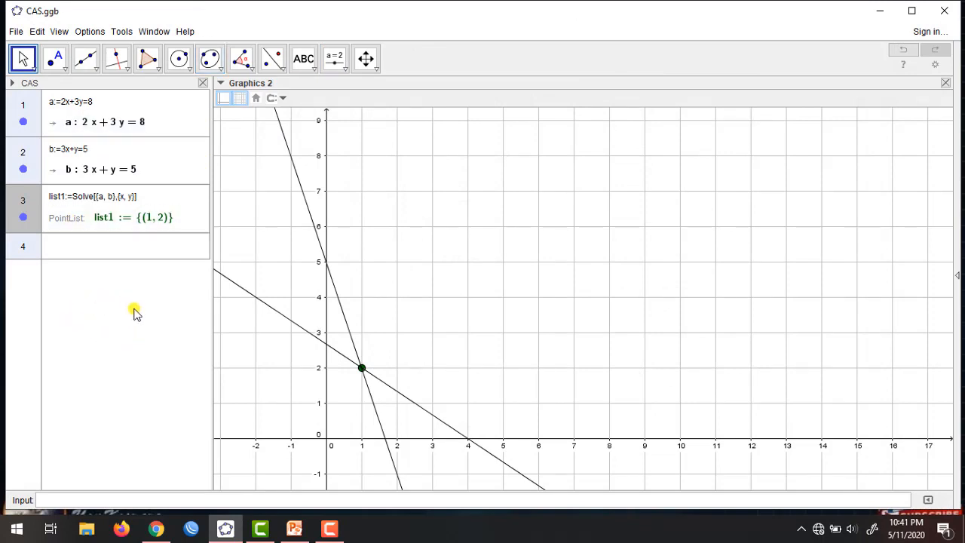
Delete all the CAS rows holding the two-variable equations and their solution
click(28, 297)
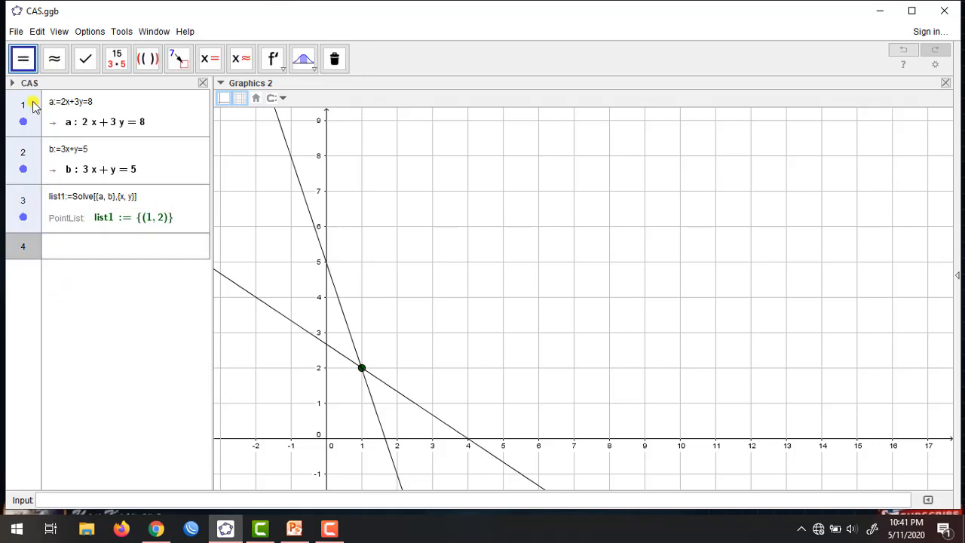
click(32, 105)
key(Delete)
key(Delete)
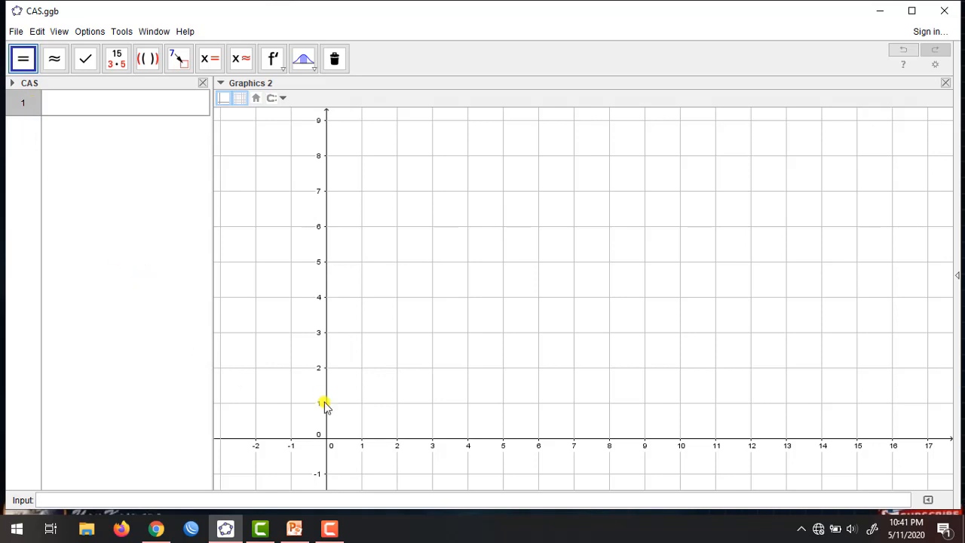
Replace the Graphics 2 view with the 3D Graphics view beside the CAS, and activate the empty first CAS row
click(291, 344)
drag(291, 345, 293, 321)
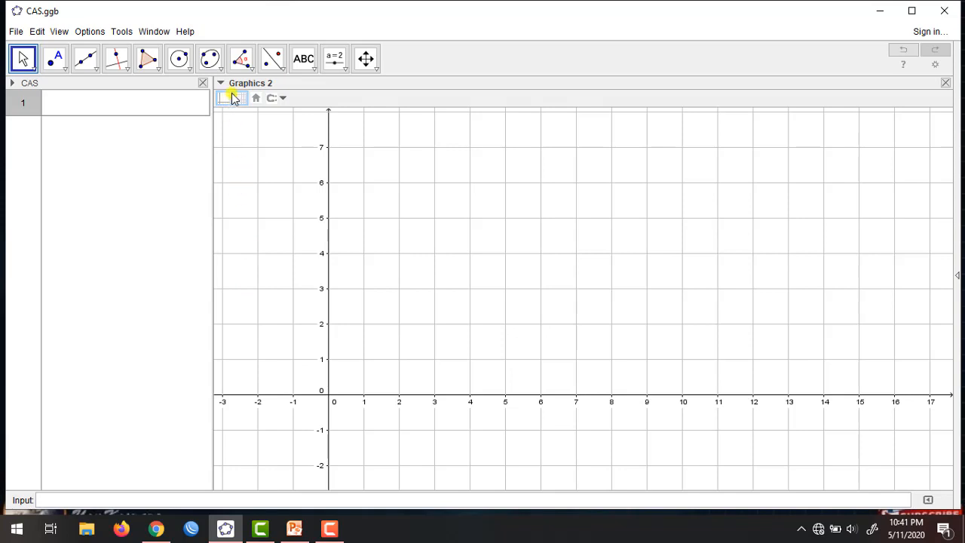
click(945, 83)
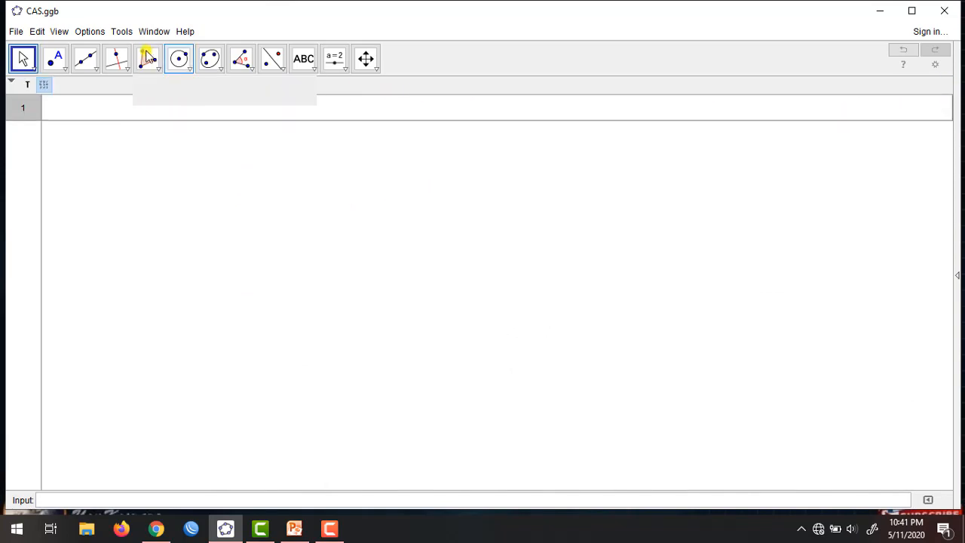
click(61, 31)
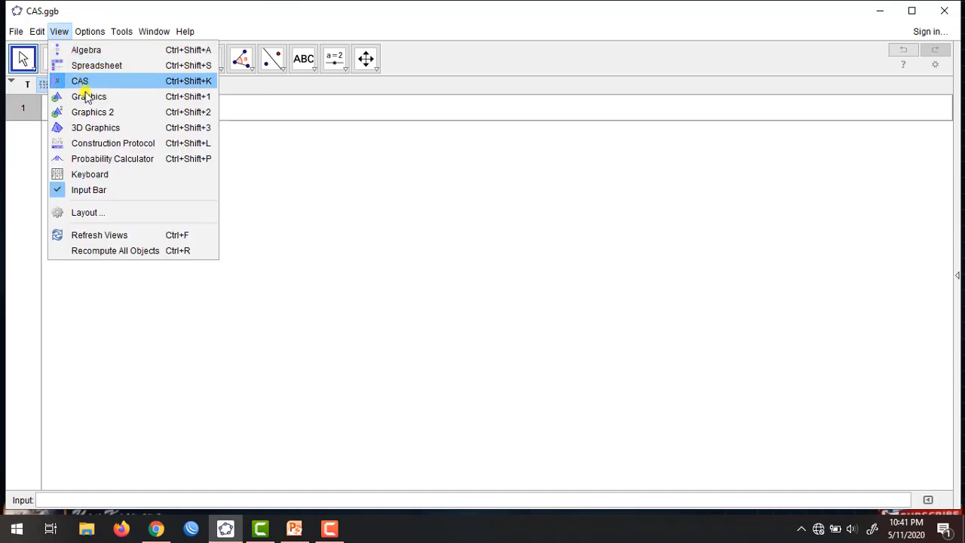
click(88, 128)
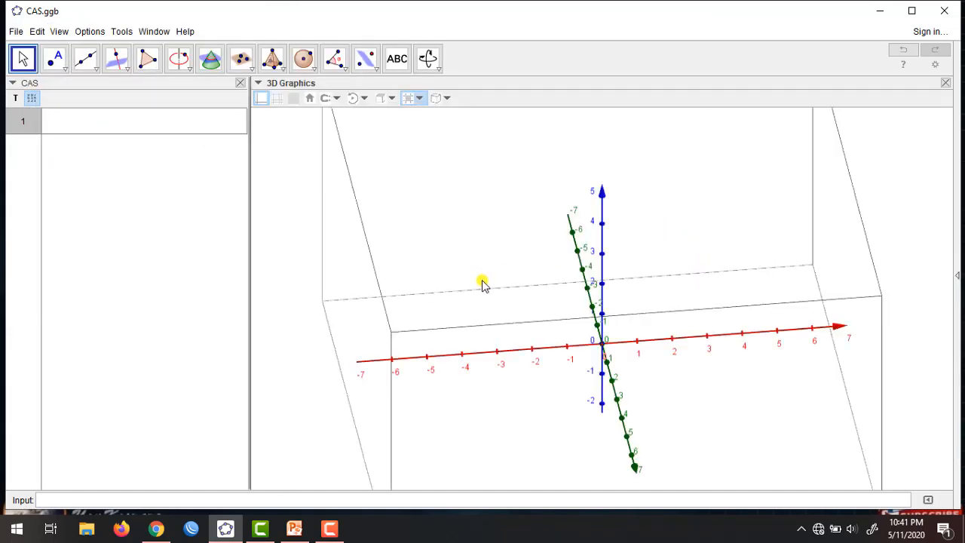
drag(530, 286, 551, 297)
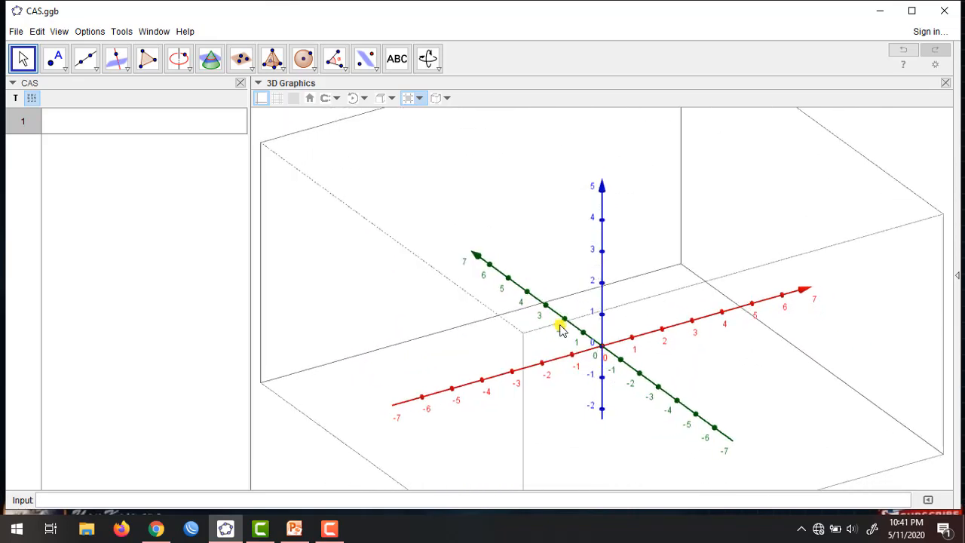
click(86, 120)
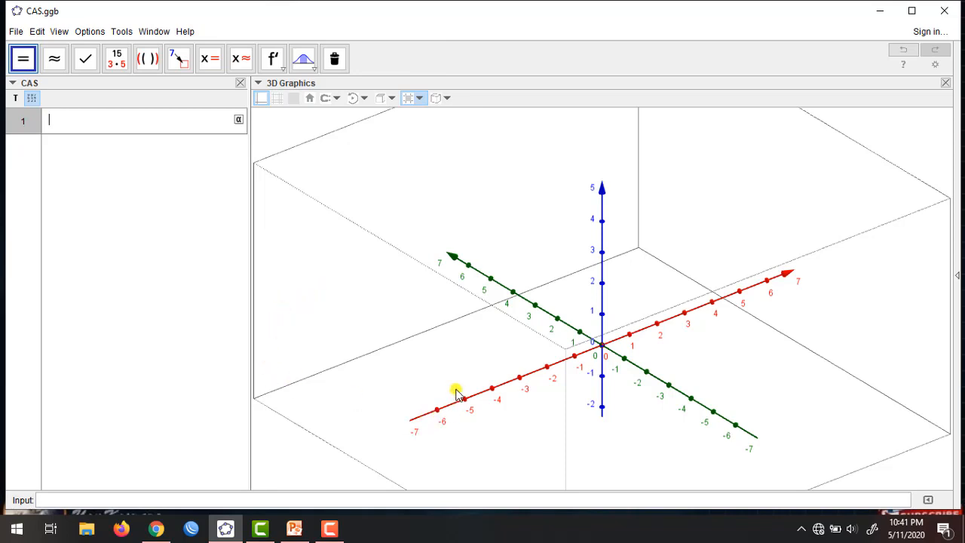
Take a fullscreen snip in Snip & Sketch and handwrite the heading "Cari HP" above the 3D axes
click(872, 529)
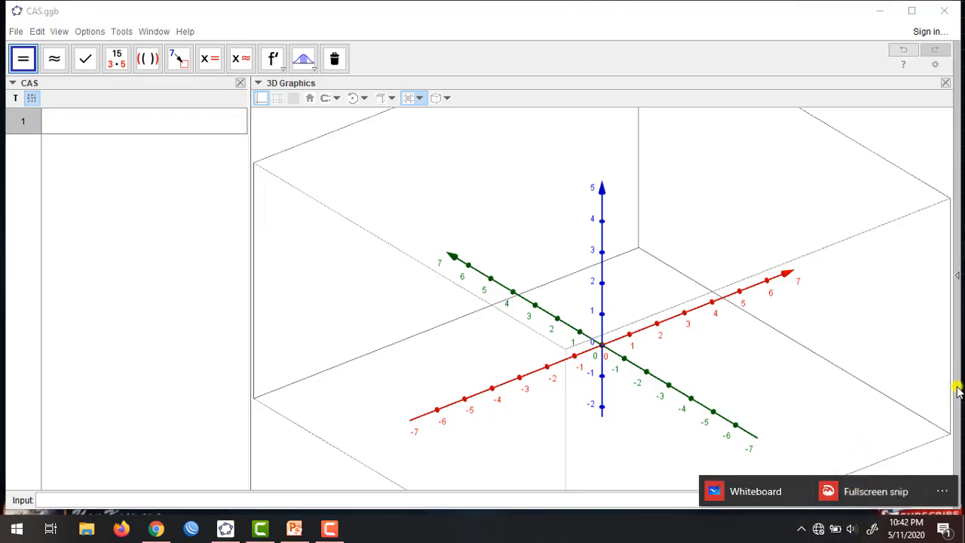
click(875, 491)
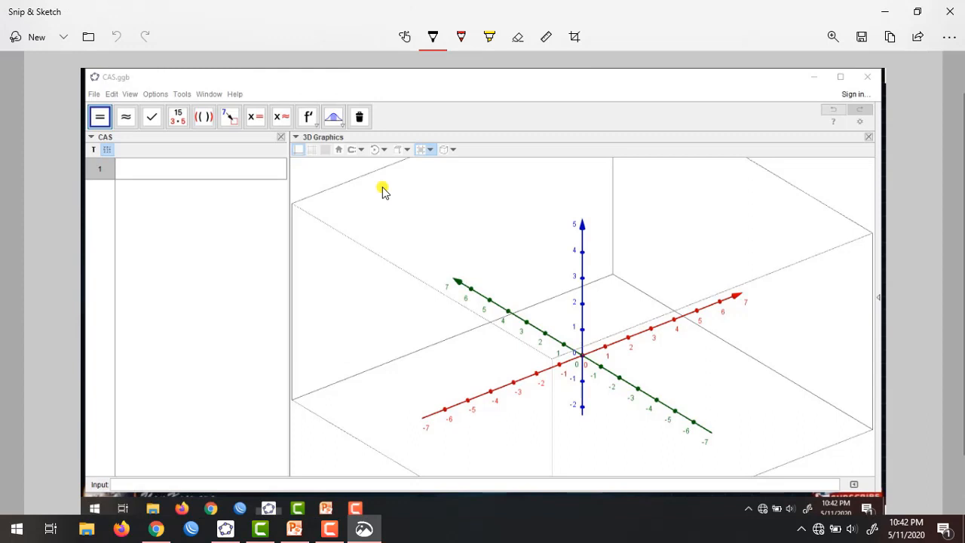
drag(332, 166, 336, 183)
mouse_move(340, 177)
mouse_down()
mouse_move(342, 187)
mouse_move(348, 181)
mouse_up()
mouse_move(370, 161)
mouse_down()
mouse_move(370, 183)
mouse_move(377, 171)
mouse_up()
drag(378, 147, 379, 179)
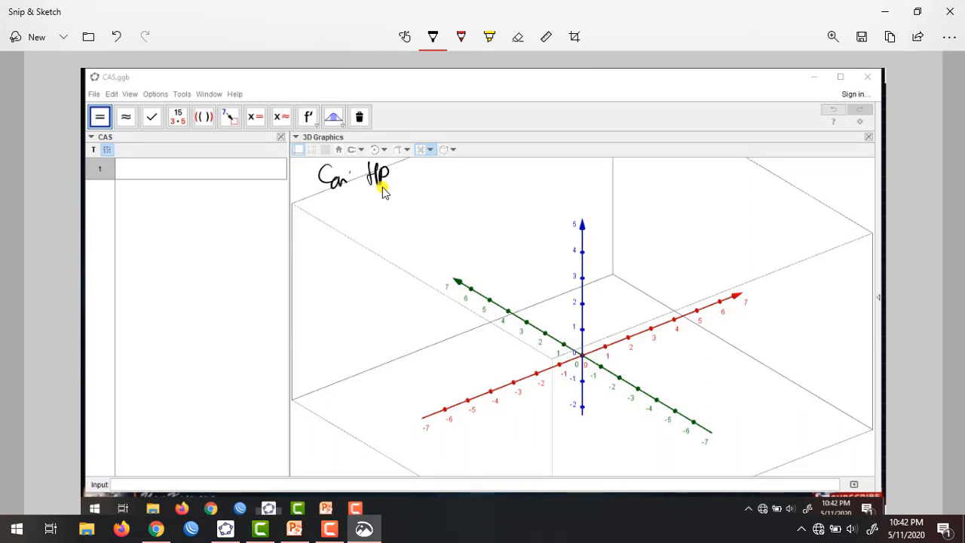
Handwrite the equations x+y+z=-6 and x-2y+z=3 one below the other under the heading
mouse_move(334, 206)
mouse_down()
mouse_move(349, 223)
mouse_move(336, 222)
mouse_up()
drag(359, 215, 373, 214)
mouse_move(365, 205)
mouse_down()
mouse_move(364, 225)
mouse_move(385, 223)
mouse_up()
mouse_move(394, 209)
mouse_down()
mouse_move(386, 241)
mouse_move(424, 211)
mouse_up()
drag(417, 204, 417, 223)
mouse_move(427, 205)
mouse_down()
mouse_move(445, 222)
mouse_move(466, 217)
mouse_up()
drag(477, 213, 494, 212)
mouse_move(344, 236)
mouse_down()
mouse_move(357, 250)
mouse_move(346, 250)
mouse_up()
drag(371, 244, 398, 254)
mouse_move(389, 243)
mouse_down()
mouse_move(407, 268)
mouse_move(438, 243)
mouse_move(434, 251)
mouse_up()
mouse_move(445, 236)
mouse_down()
mouse_move(461, 254)
mouse_move(483, 243)
mouse_up()
drag(494, 231, 497, 251)
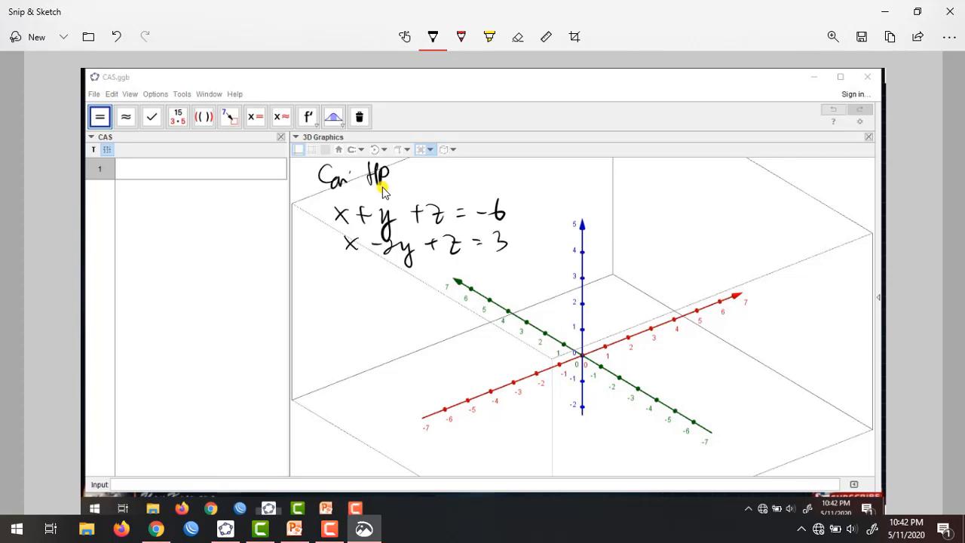
Handwrite the third equation -2x+y+z=9 below the first two
drag(330, 275, 369, 283)
mouse_move(369, 268)
mouse_down()
mouse_move(357, 283)
mouse_move(390, 276)
mouse_move(384, 287)
mouse_up()
drag(401, 269, 406, 300)
mouse_move(426, 273)
mouse_down()
mouse_move(437, 272)
mouse_move(431, 285)
mouse_up()
mouse_move(444, 269)
mouse_down()
mouse_move(454, 289)
mouse_move(458, 276)
mouse_up()
drag(472, 275, 497, 300)
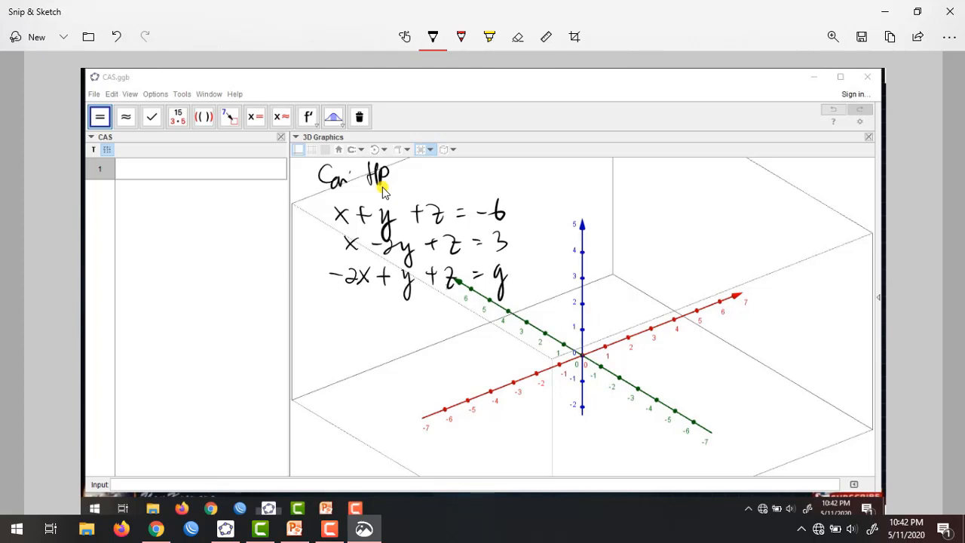
Bracket the three equations, write Hp (x,y,z) beside the brace, and close Snip & Sketch to return to GeoGebra
mouse_move(533, 211)
mouse_down()
mouse_move(547, 239)
mouse_move(532, 297)
mouse_up()
mouse_move(595, 239)
mouse_down()
mouse_move(591, 262)
mouse_move(562, 259)
mouse_move(664, 256)
mouse_move(676, 261)
mouse_move(669, 267)
mouse_up()
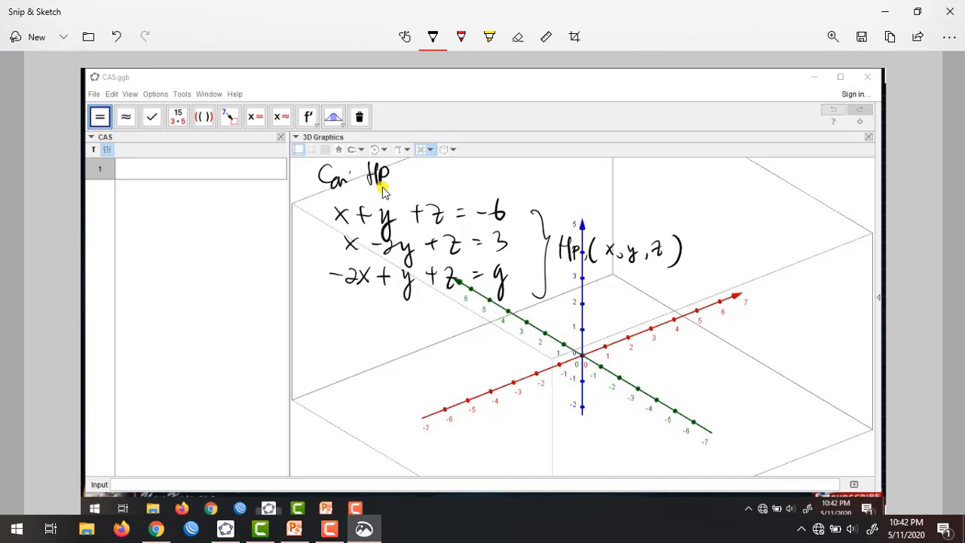
click(950, 12)
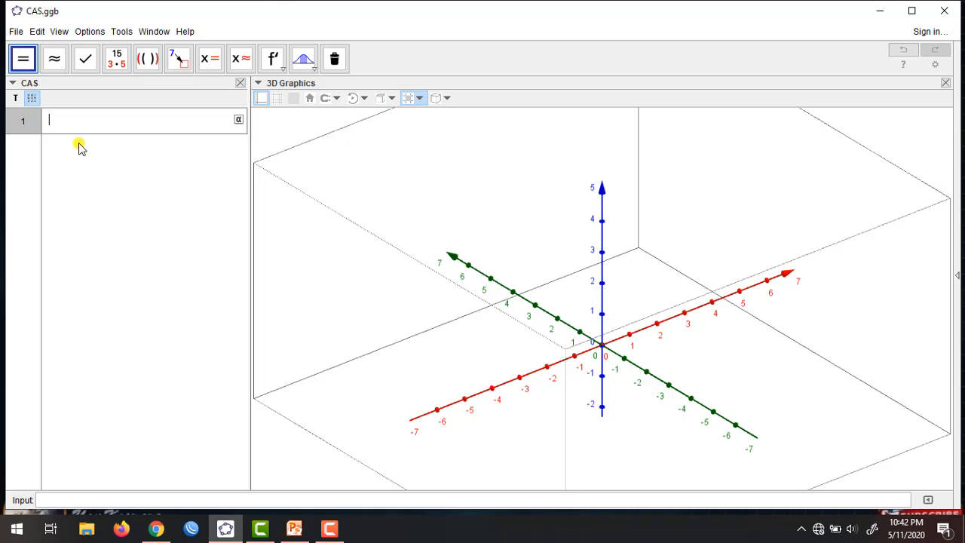
Enter and evaluate Solve[{x+y+z, x-2y+z, -2x+y+z}, {x,y,z}] in the first CAS row
text(solve)
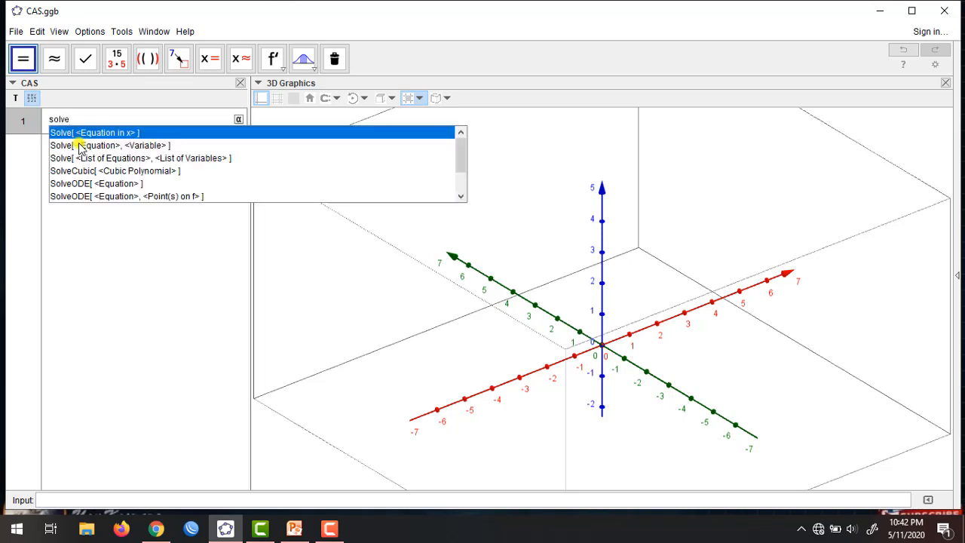
click(119, 146)
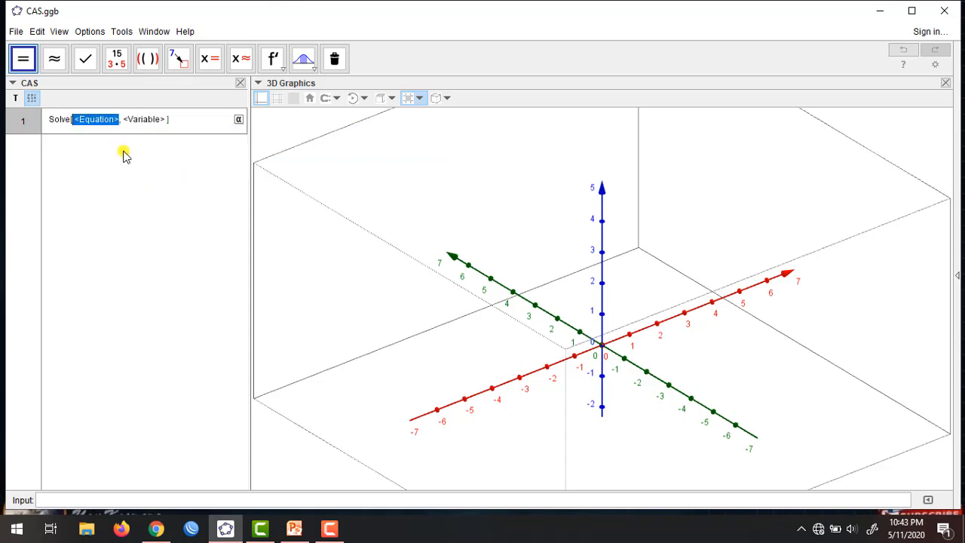
text({)
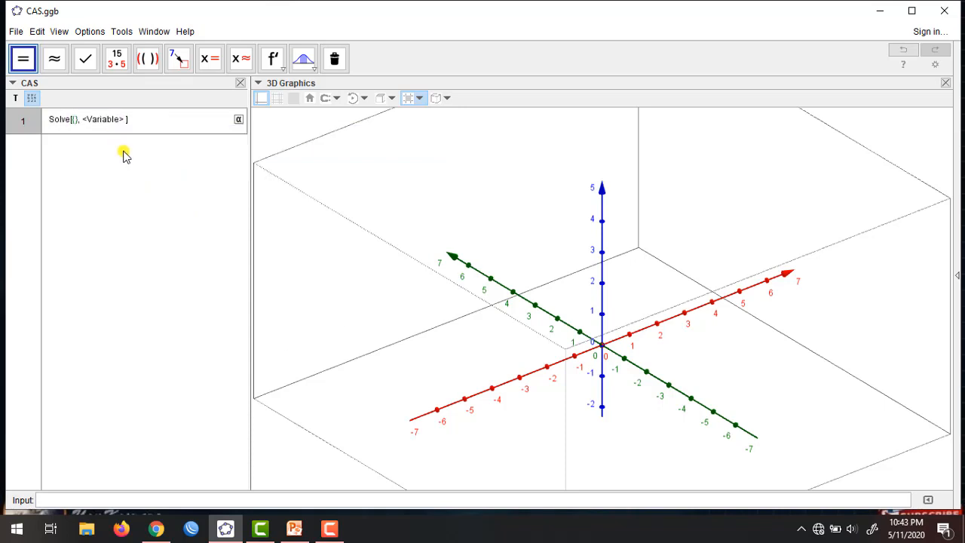
text(x+y+z, x-2y)
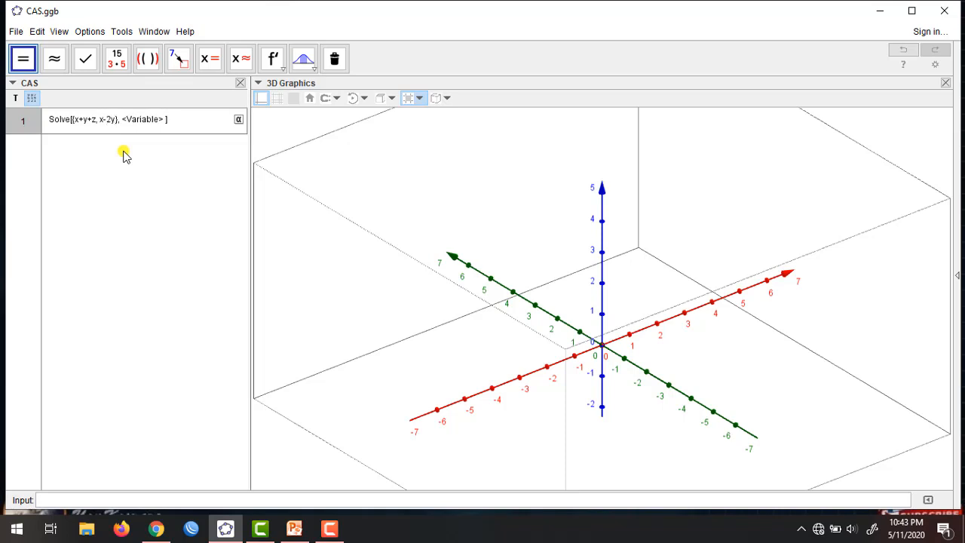
text(+z, -2x+y)
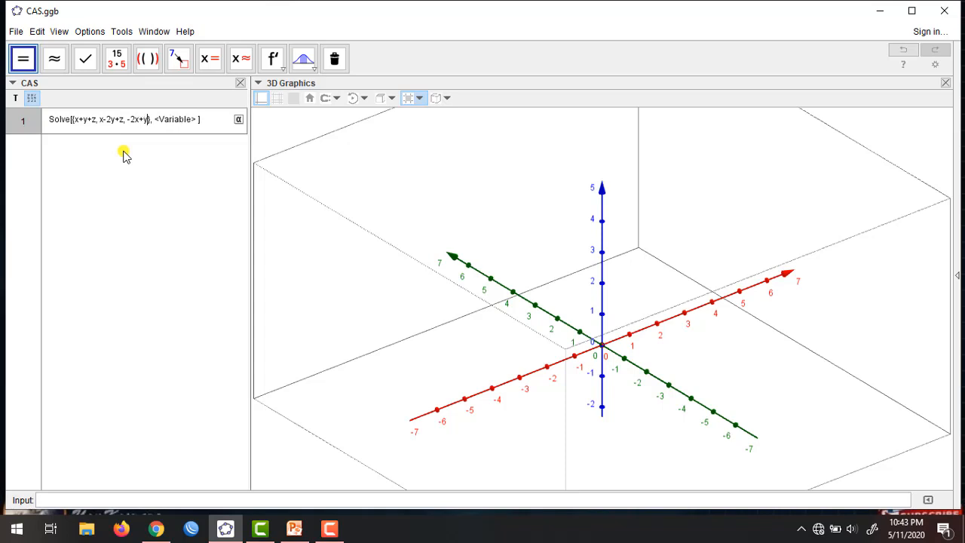
text(+z)
key(Tab)
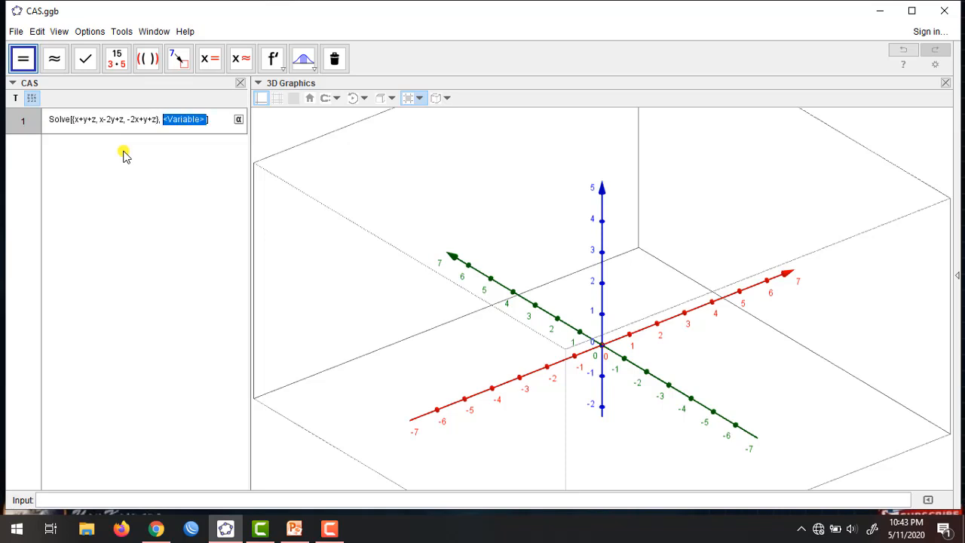
text({x)
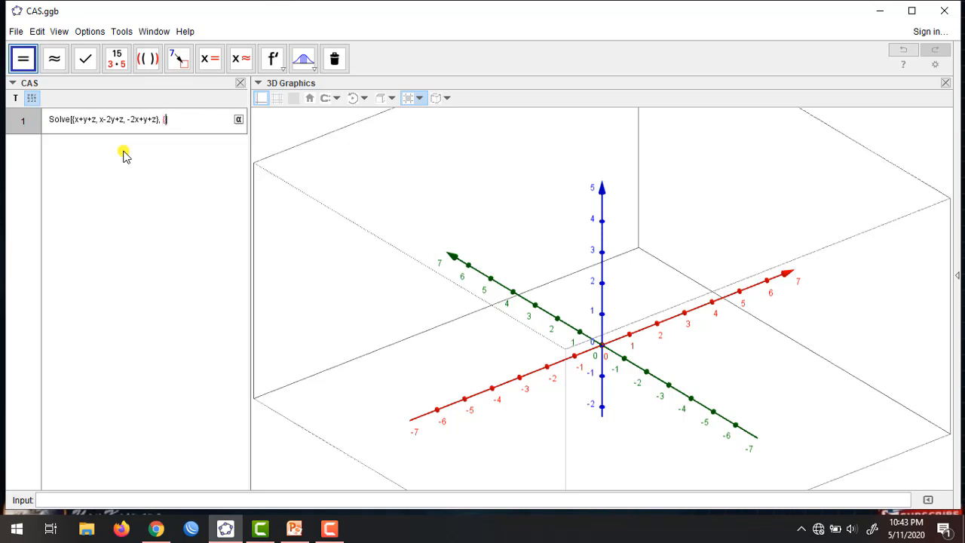
text(,y,z})
key(Return)
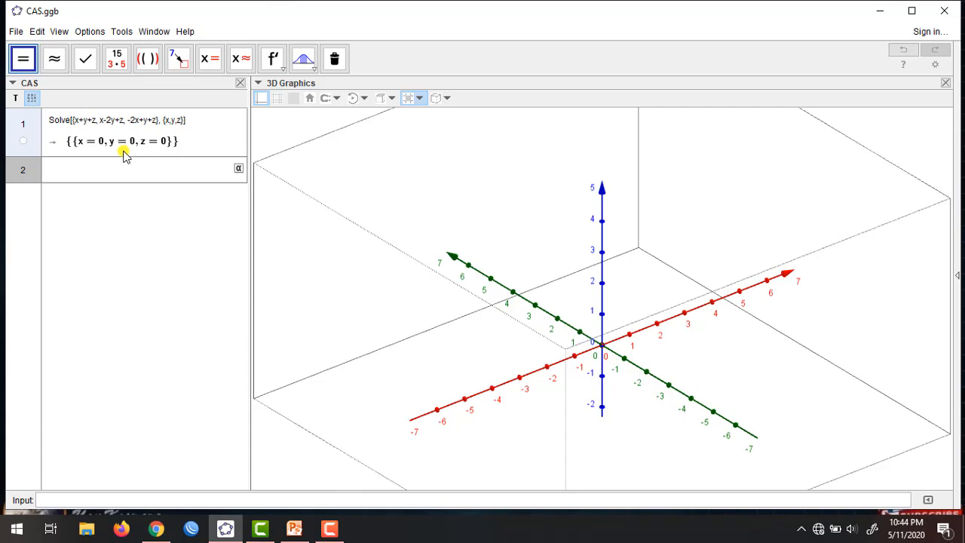
Complete the first equation in the Solve command as x+y+z=-6
click(84, 121)
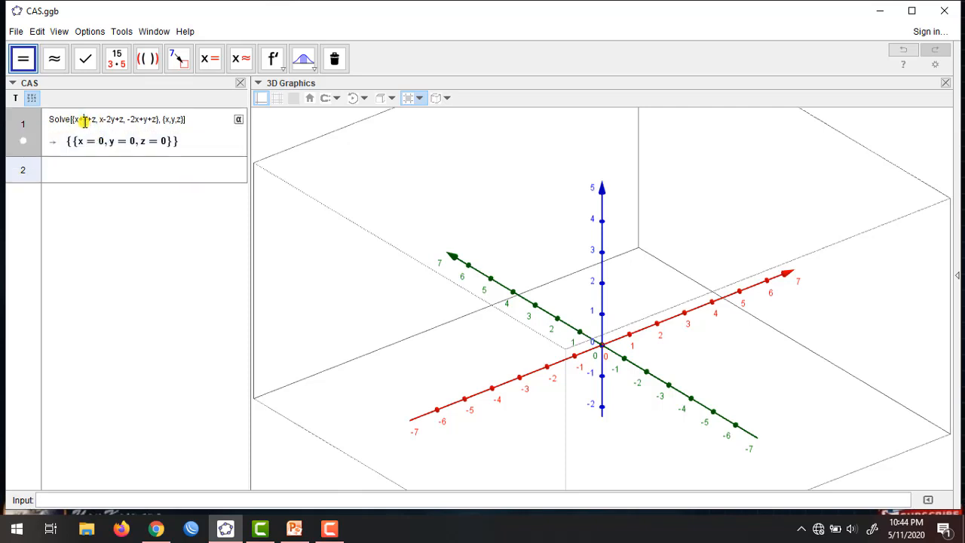
text(2)
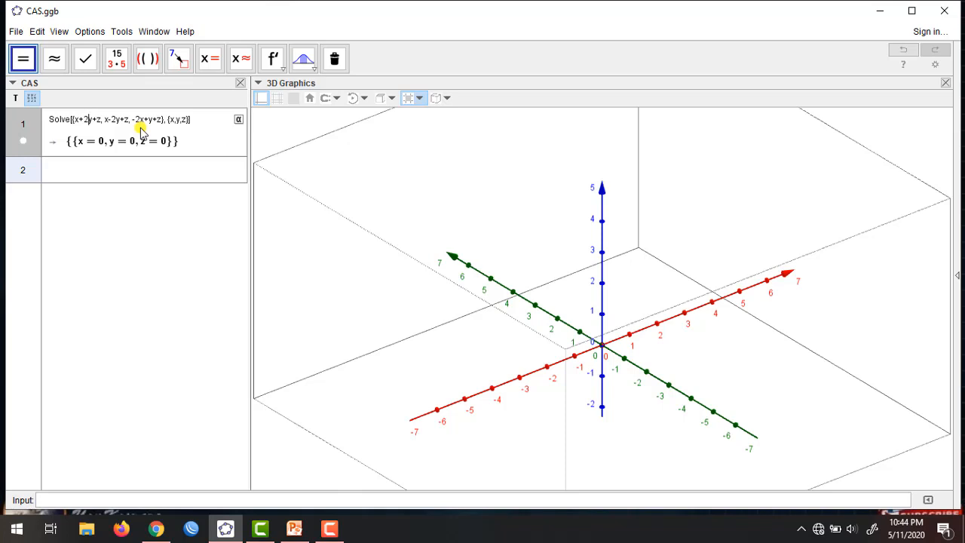
key(BackSpace)
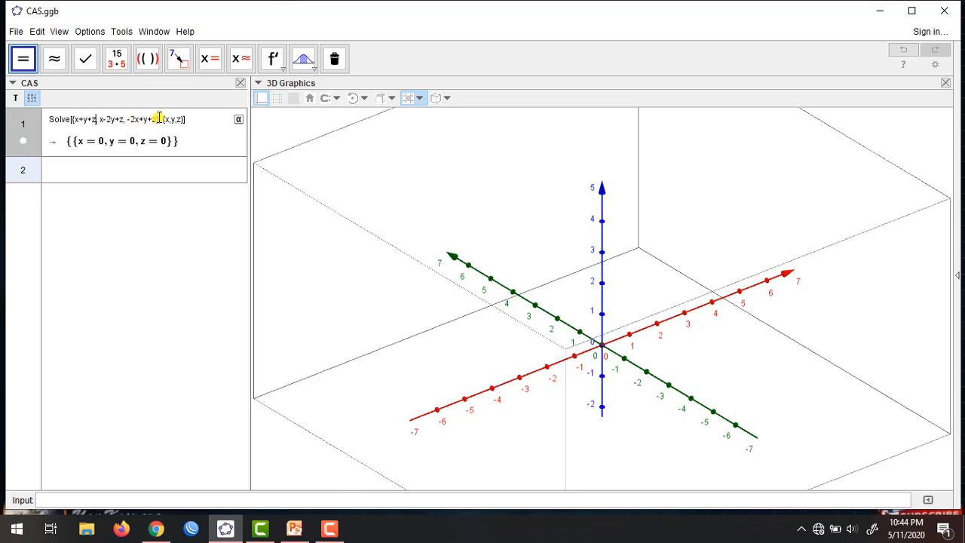
text(=)
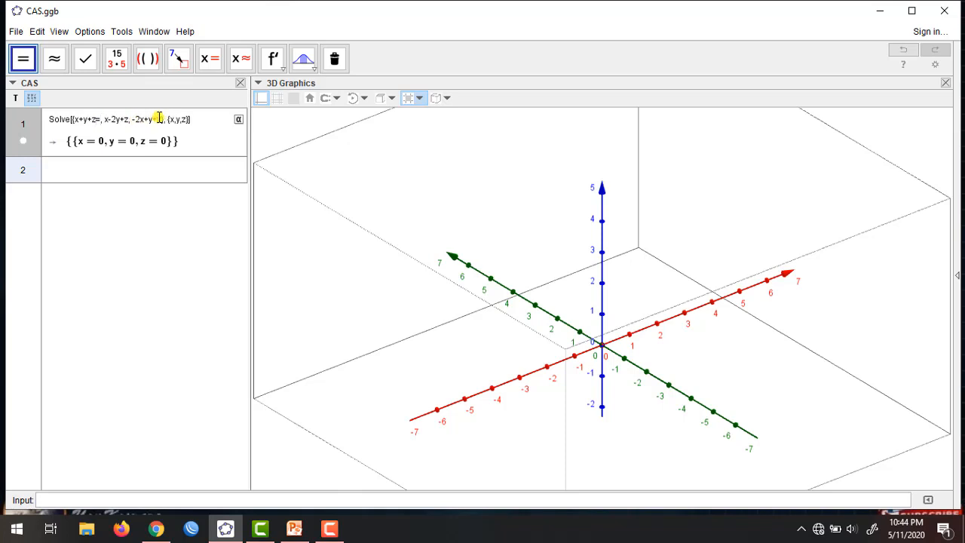
text(-6)
Complete the other two equations as x-2y+z=3 and -2x+y+z=9, and re-evaluate the Solve command
key(Right)
key(Right)
key(Right)
key(Right)
key(Right)
key(Right)
key(Right)
key(Right)
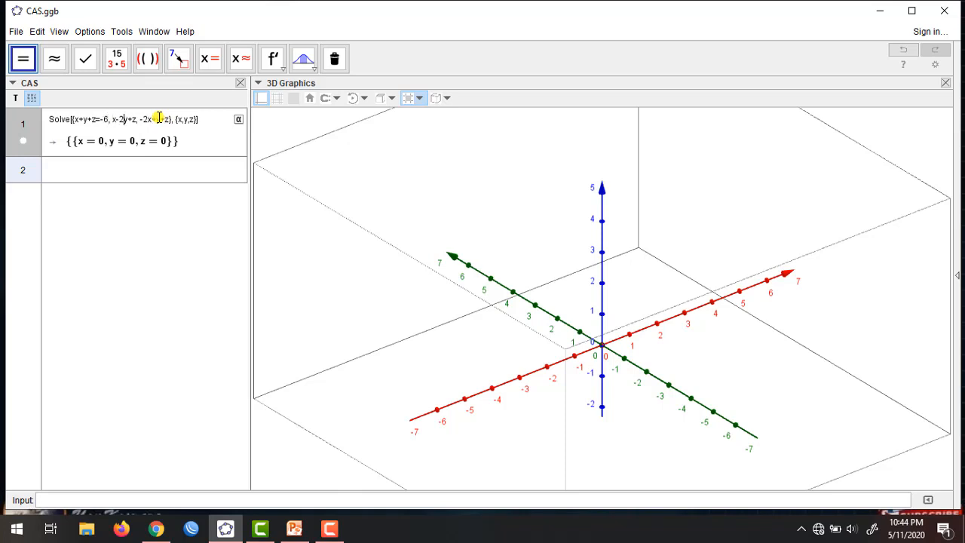
text(=3)
key(Right)
key(Right)
key(Right)
key(Right)
text(=9)
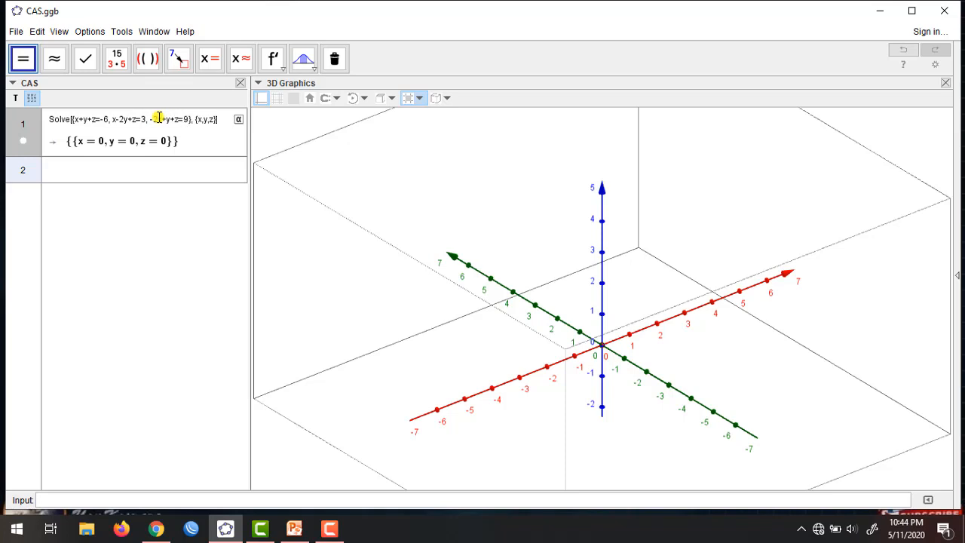
key(Return)
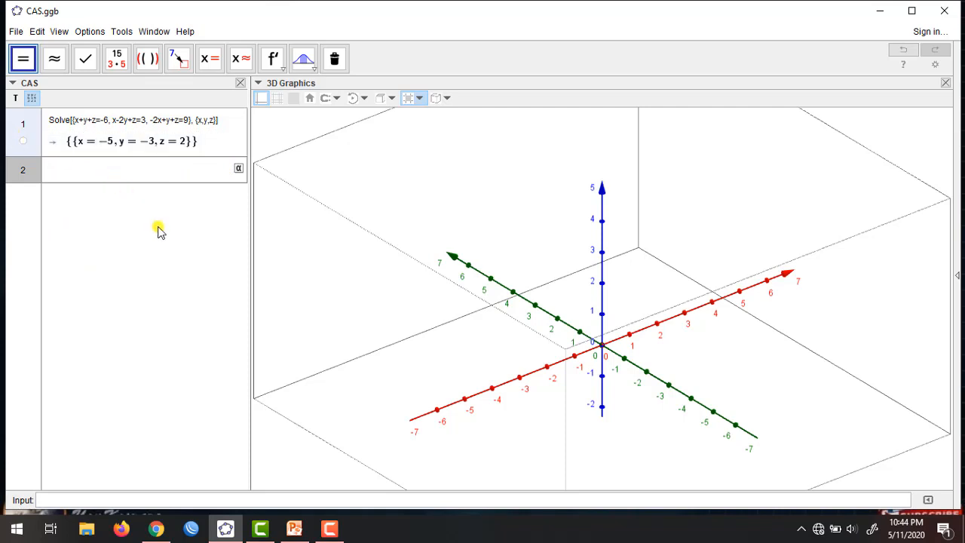
Define the plane a:=x+y+z=-6 in the second CAS row to plot it in 3D Graphics
text(a:=x+y+z=-6)
key(Return)
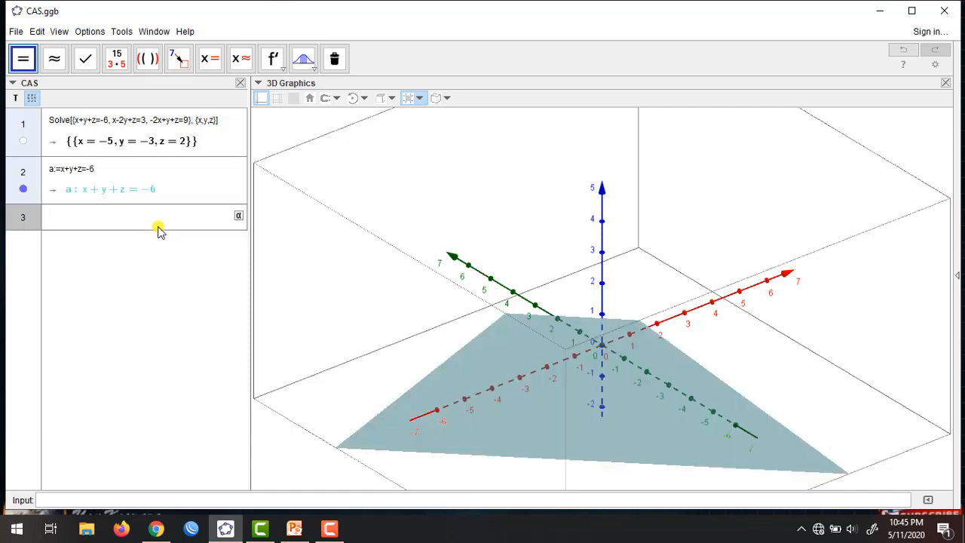
click(395, 361)
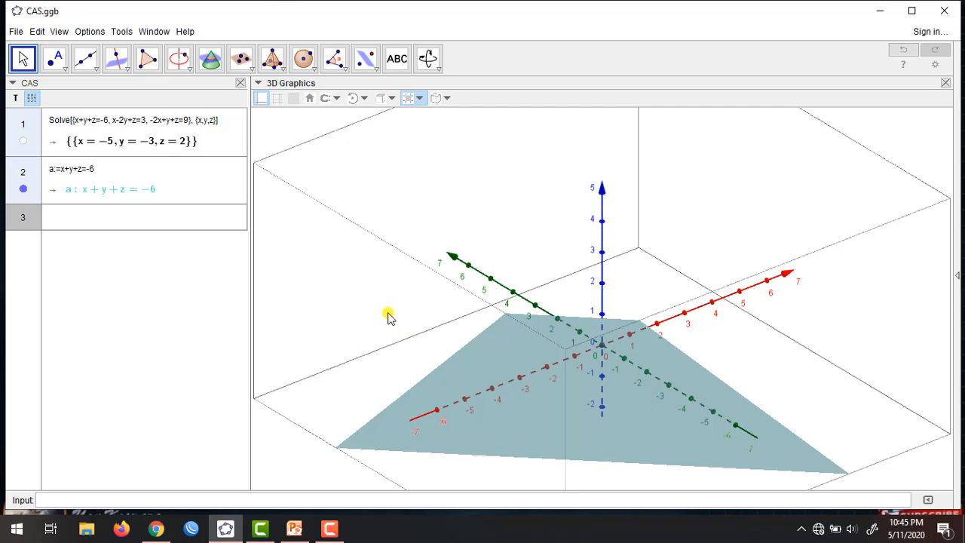
scroll(394, 318, down, 5)
scroll(397, 318, up, 4)
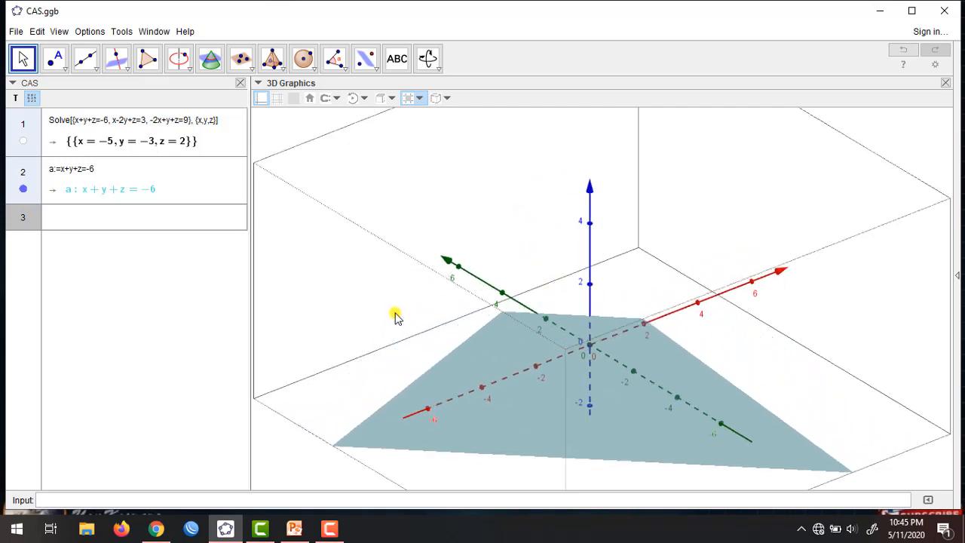
scroll(397, 318, up, 3)
scroll(397, 319, down, 8)
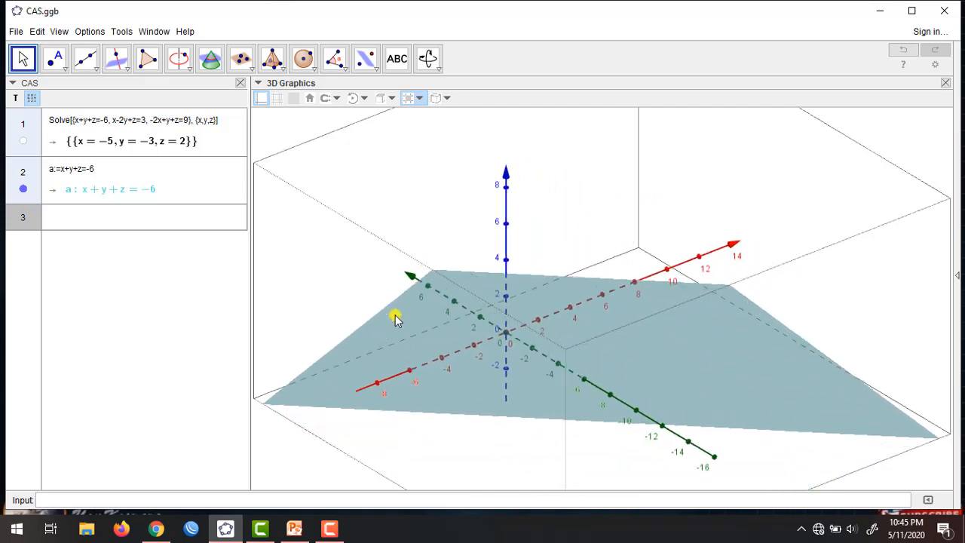
scroll(396, 317, up, 5)
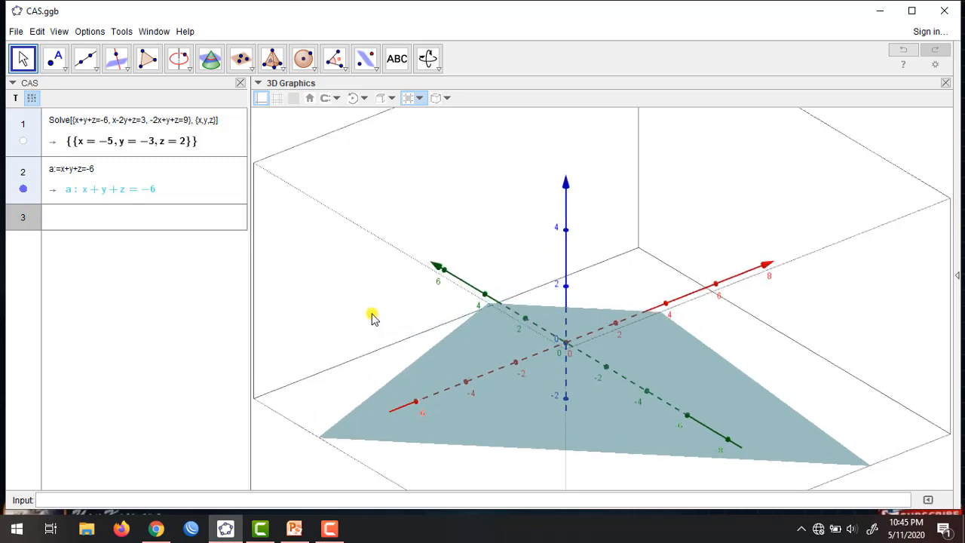
Define the second plane b:=x-2y+z=3 in the third CAS row to plot it in 3D Graphics
drag(371, 313, 445, 319)
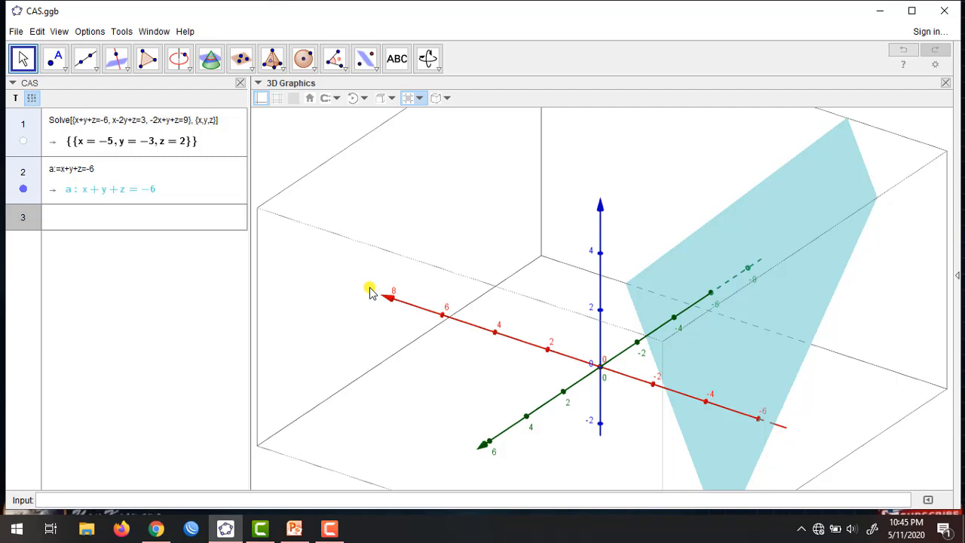
click(104, 221)
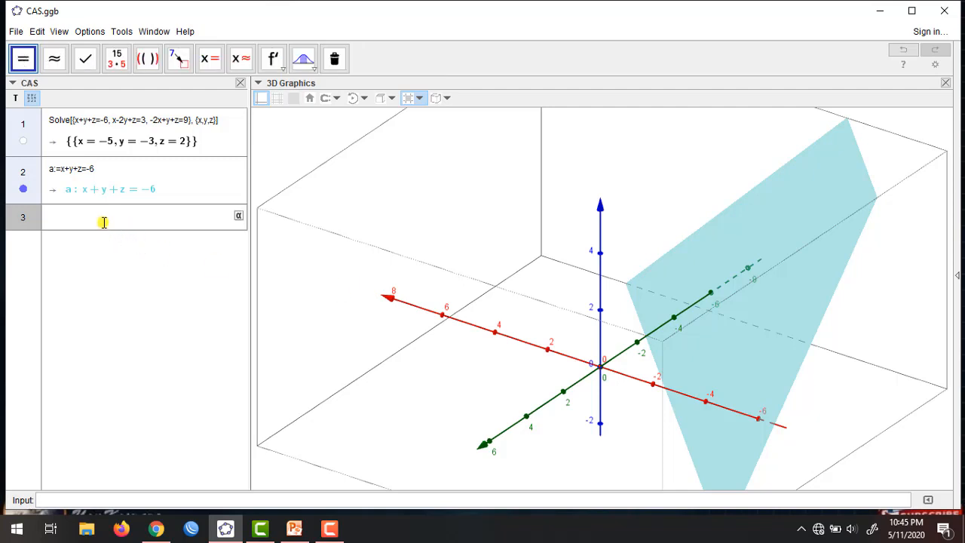
text(b:=x-2y+z=3)
key(Return)
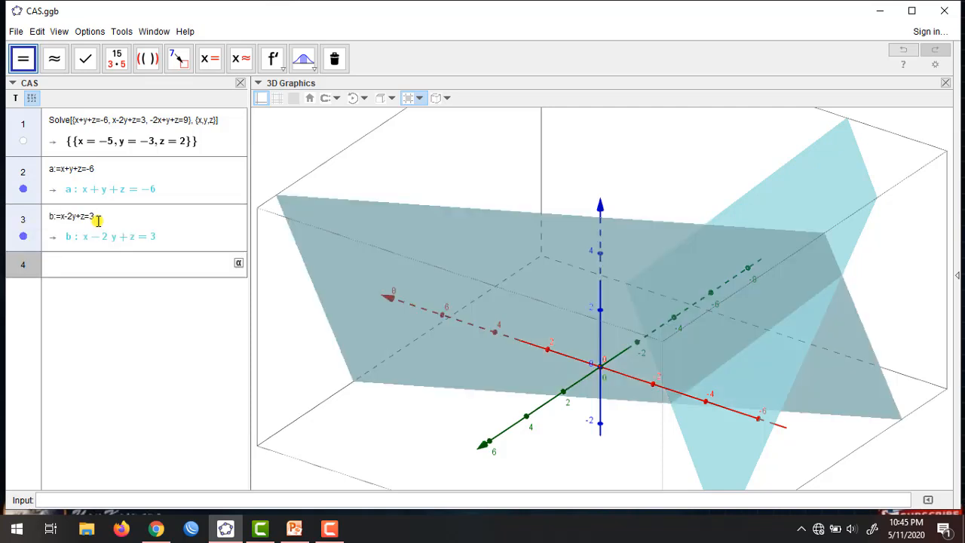
Define the third plane c:=-2x+y+z=9 in the fourth CAS row to plot it in 3D Graphics
text(c:=-2z)
key(BackSpace)
text(x)
text(+y+z=9)
key(Return)
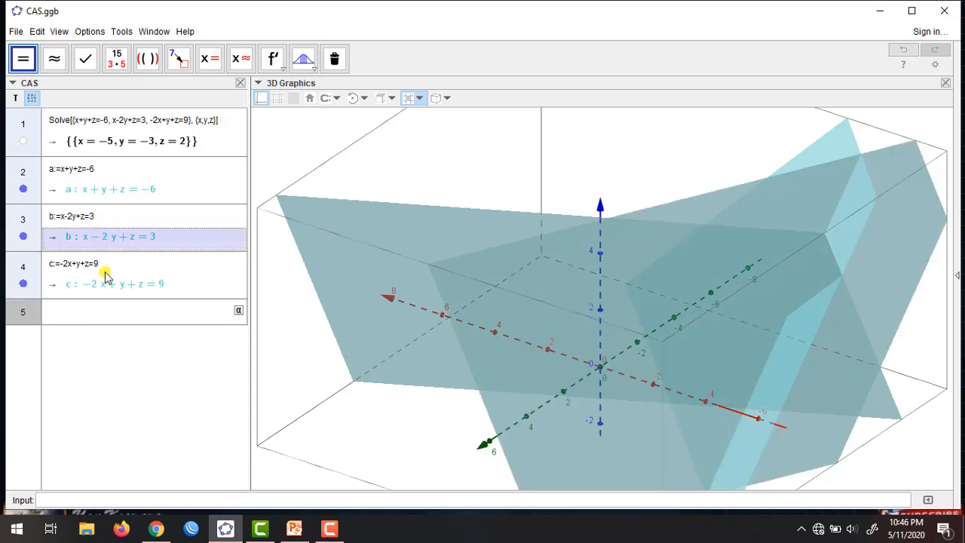
Enter and evaluate Solve[{a,b,c}, {x,y,z}] in the fifth CAS row to solve the system from the defined planes
click(309, 353)
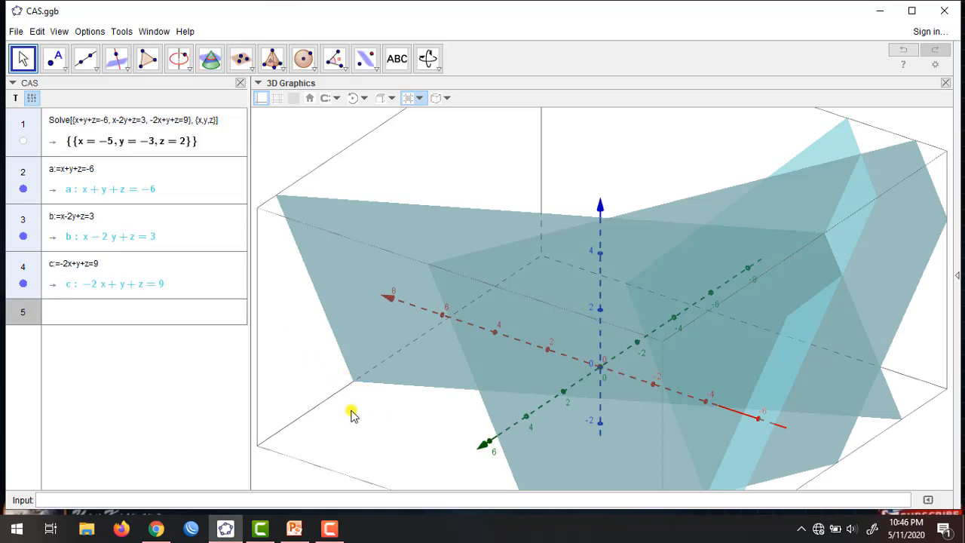
mouse_move(352, 412)
mouse_down()
mouse_move(327, 383)
mouse_move(358, 396)
mouse_move(382, 399)
mouse_move(397, 387)
mouse_move(422, 397)
mouse_move(398, 377)
mouse_move(457, 280)
mouse_move(595, 233)
mouse_move(370, 321)
mouse_move(329, 317)
mouse_move(343, 319)
mouse_move(340, 308)
mouse_move(528, 233)
mouse_move(351, 284)
mouse_move(381, 278)
mouse_move(362, 294)
mouse_move(402, 279)
mouse_move(474, 233)
mouse_up()
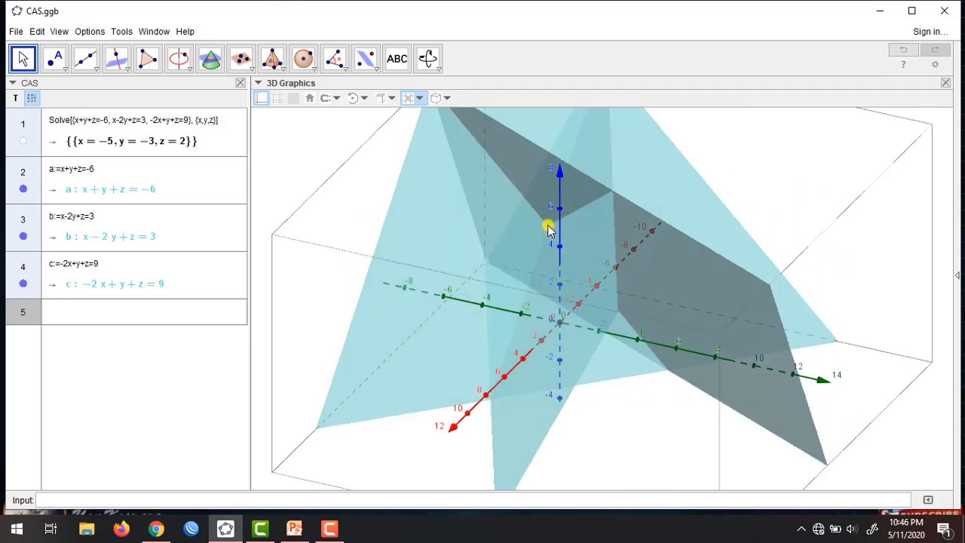
click(90, 313)
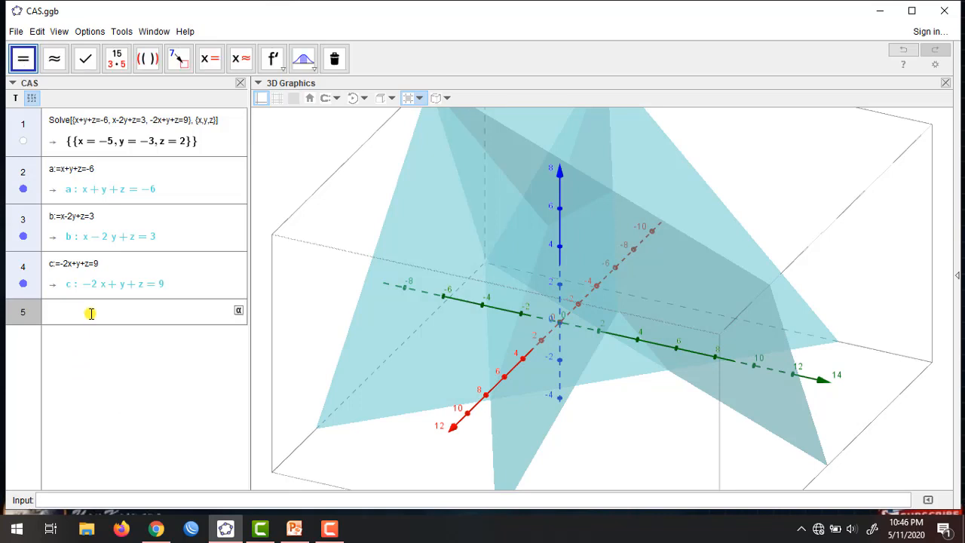
text(solve)
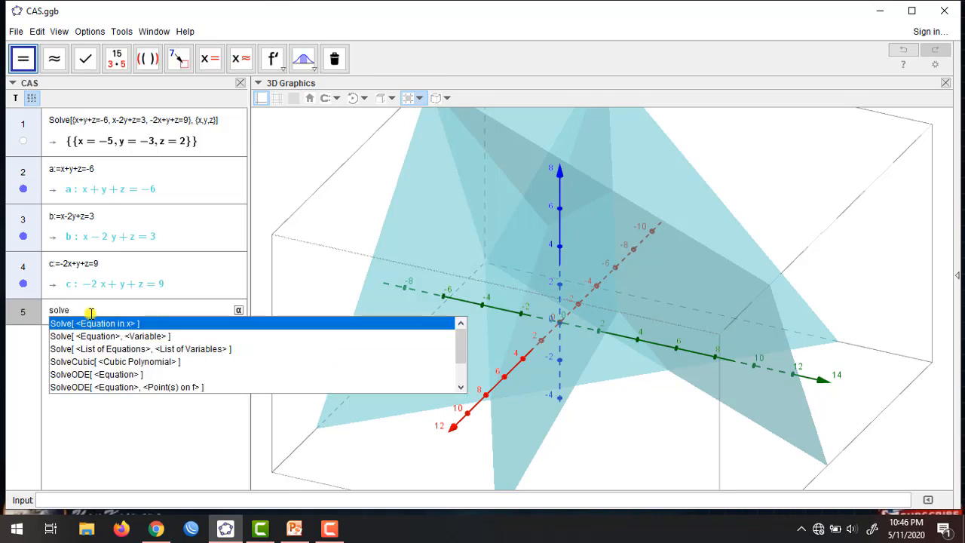
click(132, 336)
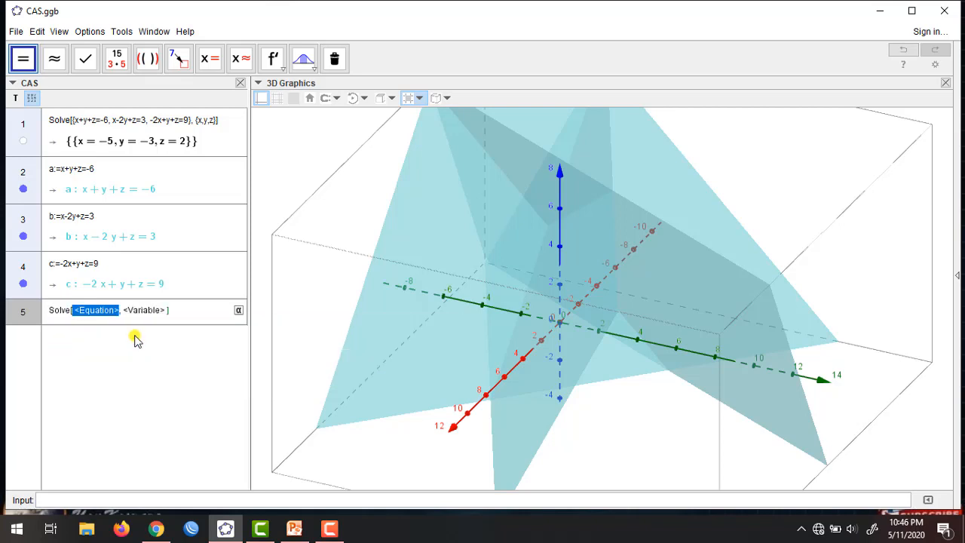
text({)
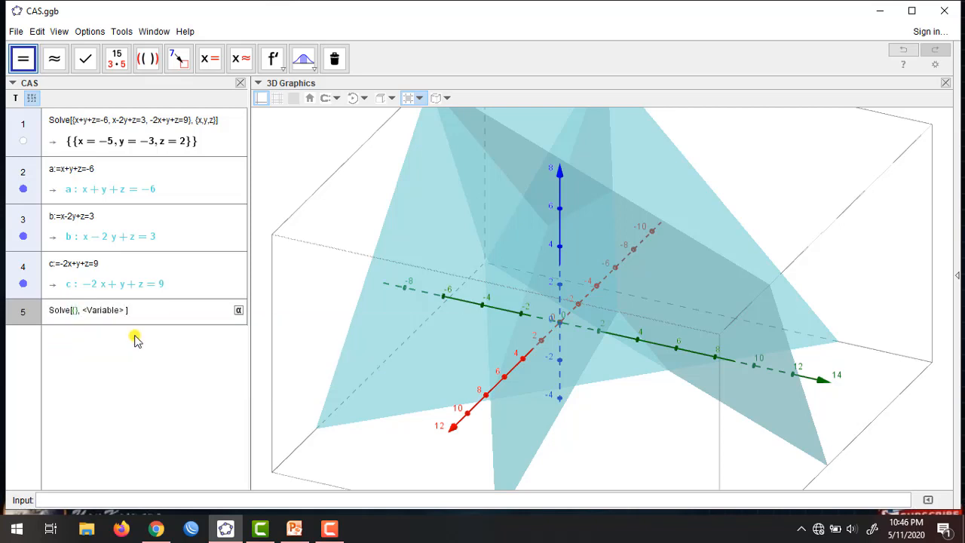
text(a,b,c)
key(Tab)
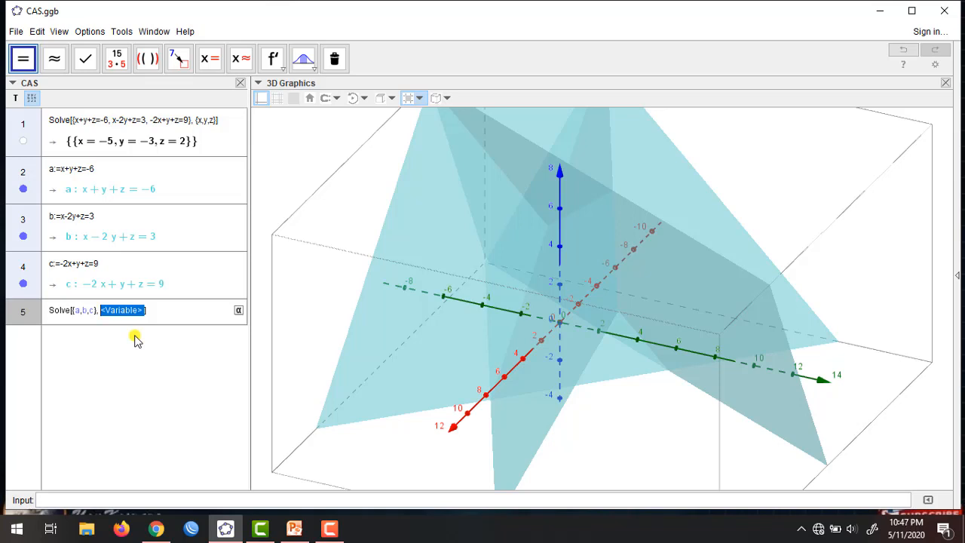
text({x,y,z)
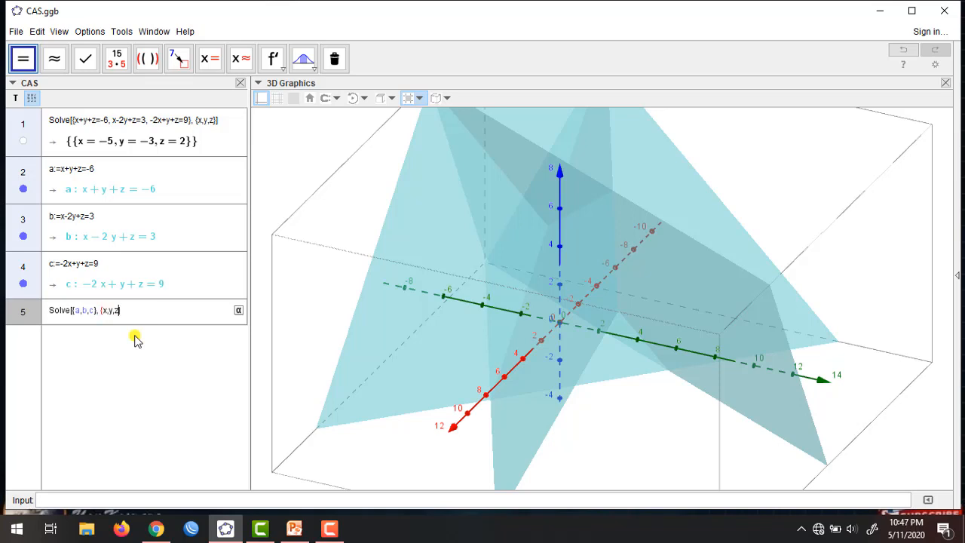
text(})
key(Return)
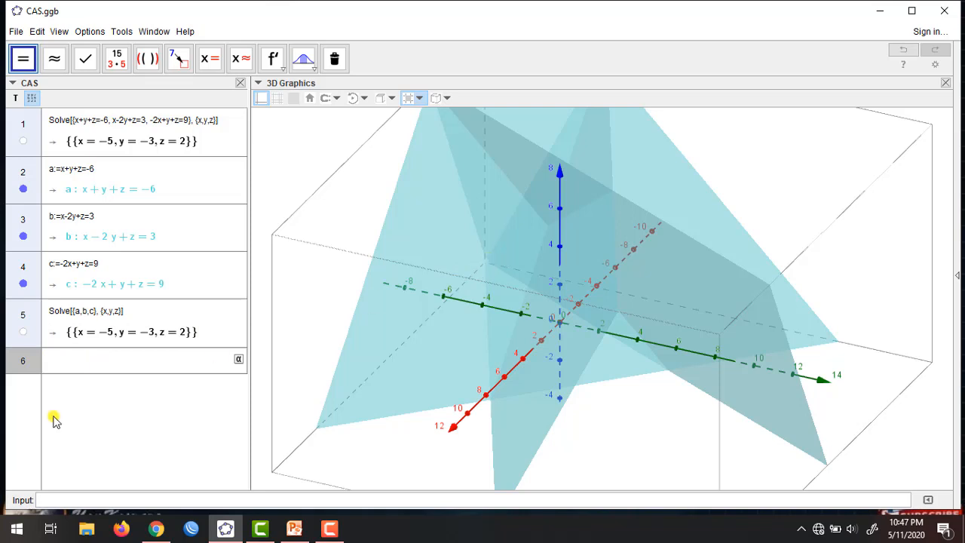
Plot the fifth row's solution as a point in 3D Graphics and inspect where the three planes intersect
click(22, 333)
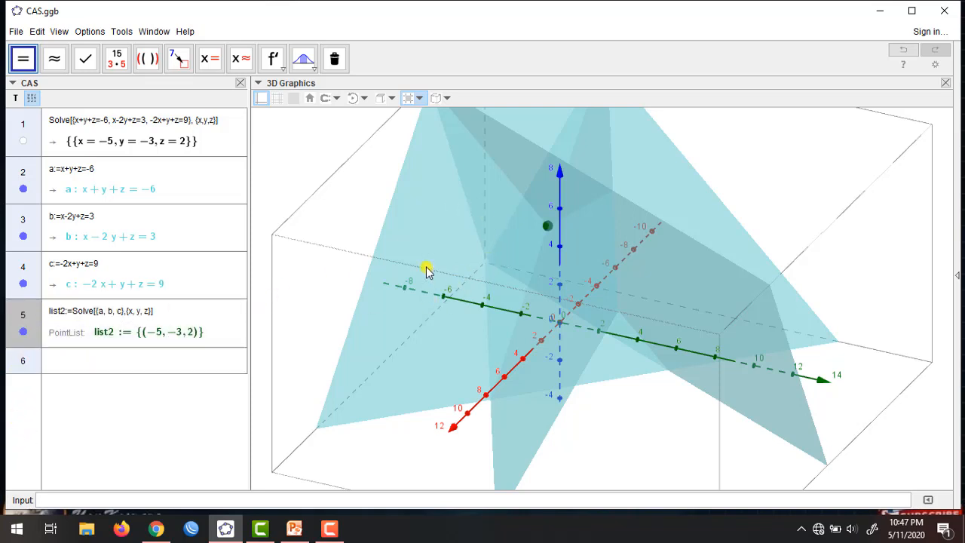
click(320, 307)
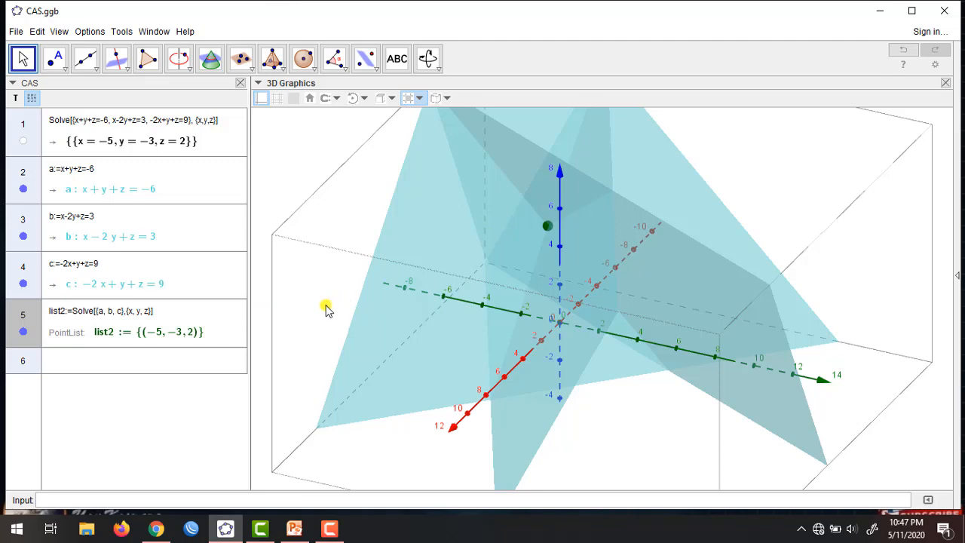
drag(327, 308, 612, 278)
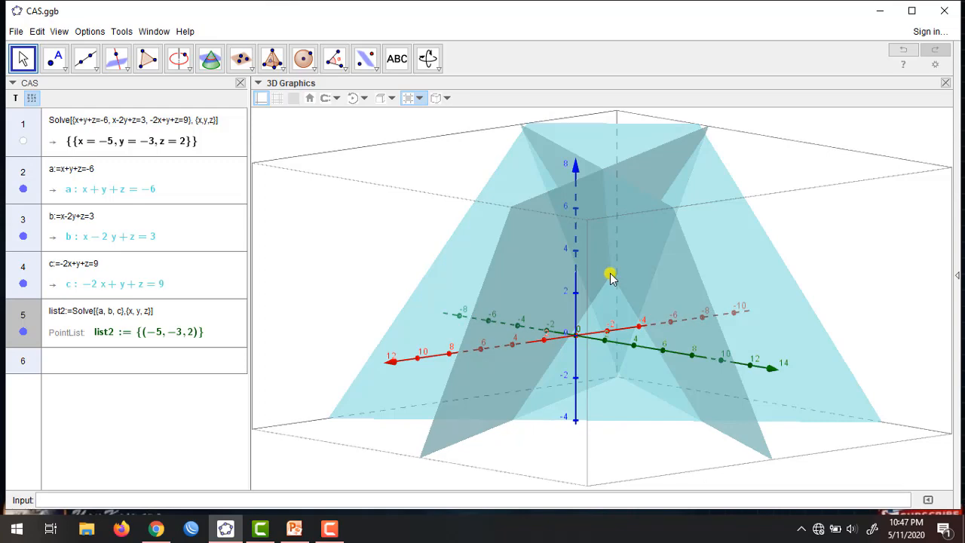
drag(345, 266, 366, 258)
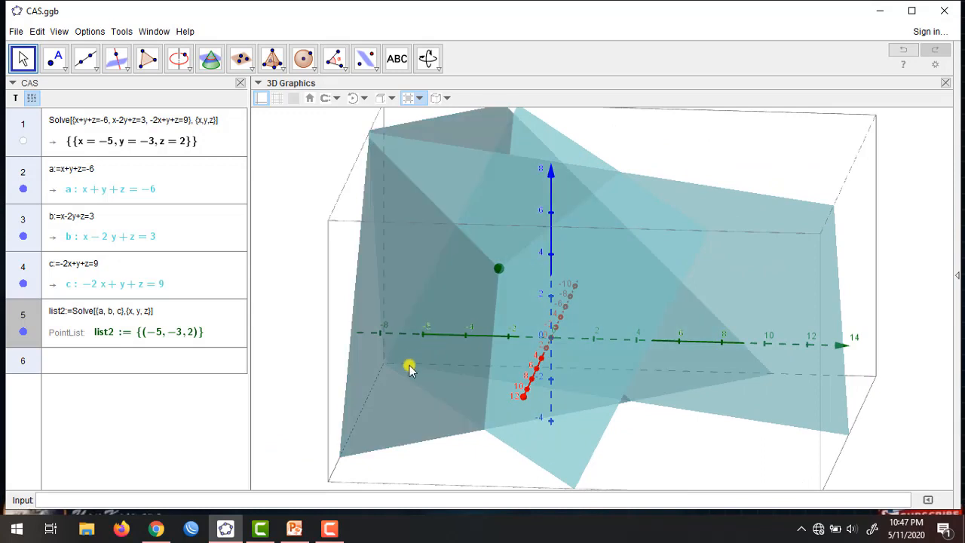